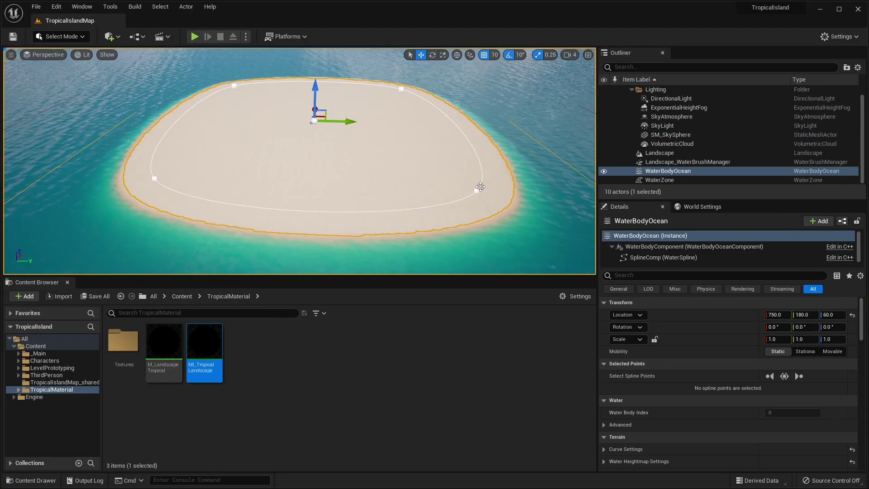
Reshape the island's shoreline by moving spline points of the WaterBodyOcean.
{"action": "right_click_drag", "start_coordinate": [476, 187], "coordinate": [487, 186]}
{"action": "left_click_drag", "start_coordinate": [528, 183], "coordinate": [363, 136]}
{"action": "left_click", "coordinate": [133, 212]}
{"action": "right_click_drag", "start_coordinate": [133, 211], "coordinate": [106, 210]}
{"action": "left_click_drag", "start_coordinate": [237, 173], "coordinate": [330, 135]}
{"action": "right_click_drag", "start_coordinate": [331, 135], "coordinate": [254, 136]}
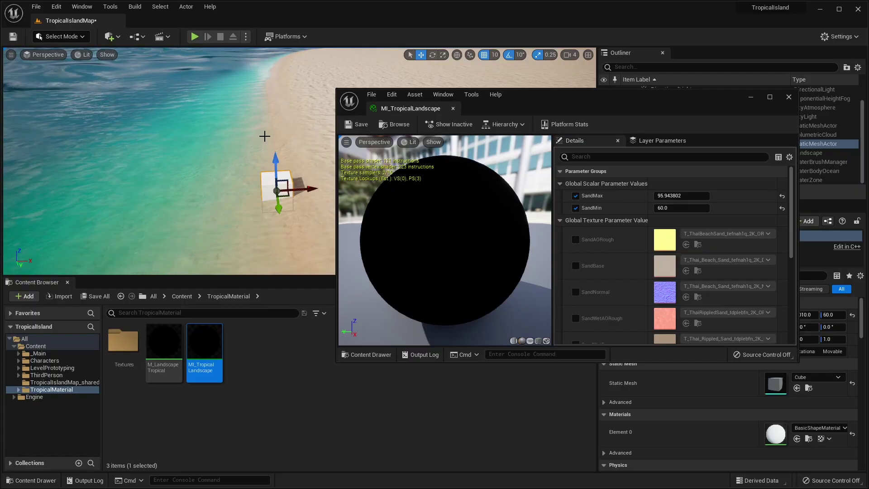
{"action": "right_click_drag", "start_coordinate": [264, 136], "coordinate": [156, 215]}
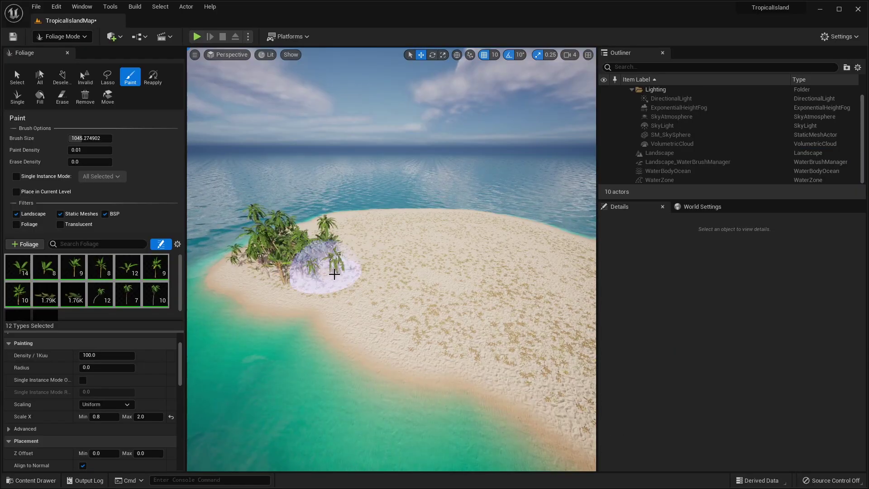
Paint the selected palm and plant foliage types across the island's sand and adjust the sun's direction.
{"action": "left_click_drag", "start_coordinate": [334, 272], "coordinate": [445, 294]}
{"action": "mouse_move", "coordinate": [444, 295]}
{"action": "right_mouse_down"}
{"action": "mouse_move", "coordinate": [408, 281]}
{"action": "mouse_move", "coordinate": [358, 286]}
{"action": "right_mouse_up"}
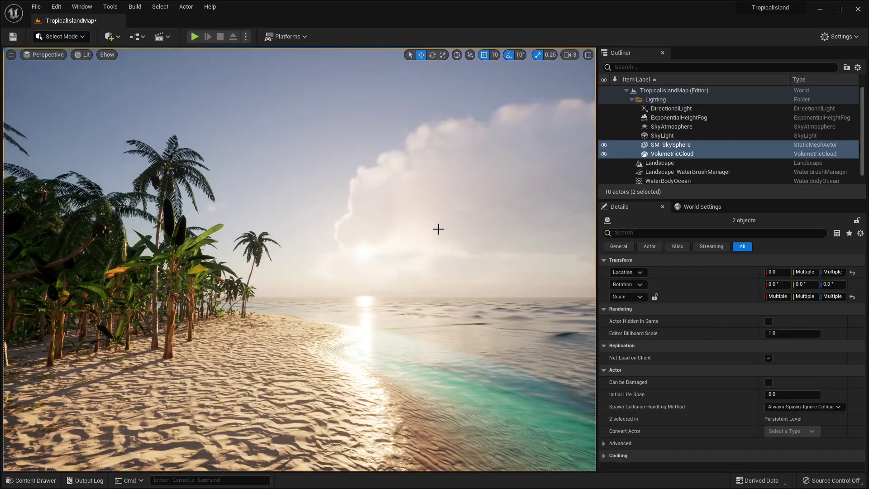
{"action": "key", "text": "ctrl+l"}
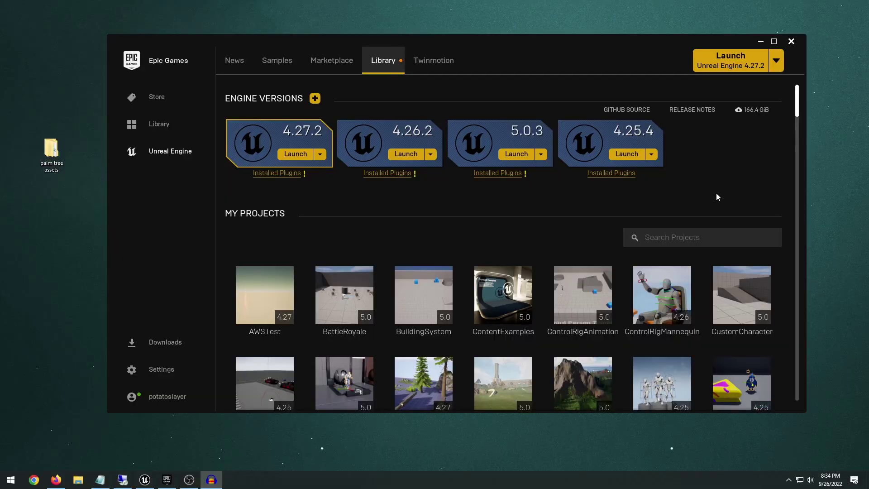
Launch Unreal Engine 5.0.3 and create a Third Person games project named TropicalIsland.
{"action": "left_click", "coordinate": [515, 154]}
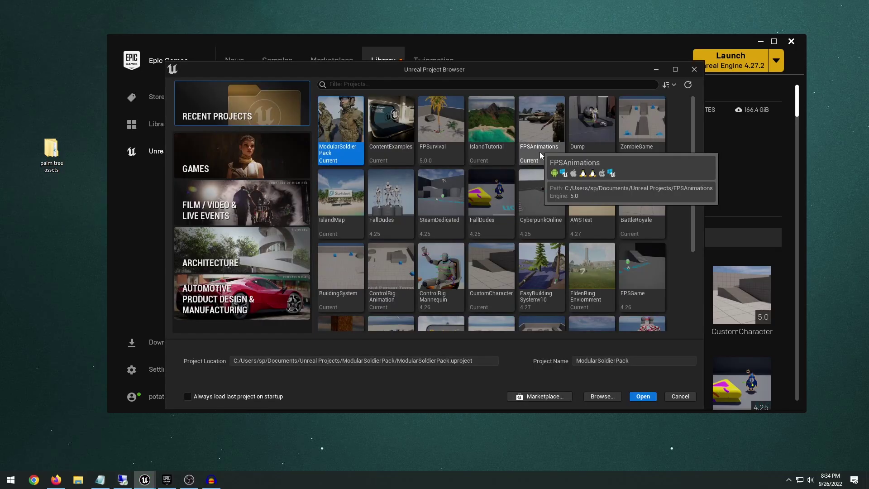
{"action": "left_click", "coordinate": [297, 155]}
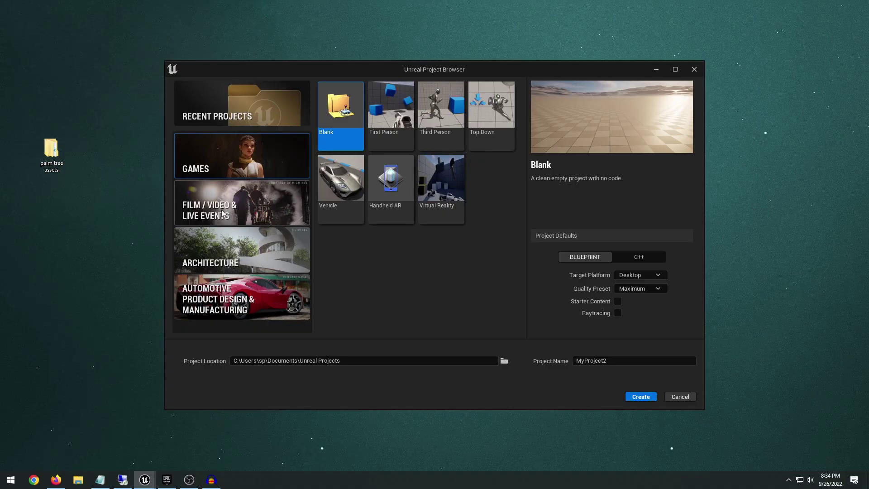
{"action": "left_click", "coordinate": [453, 111]}
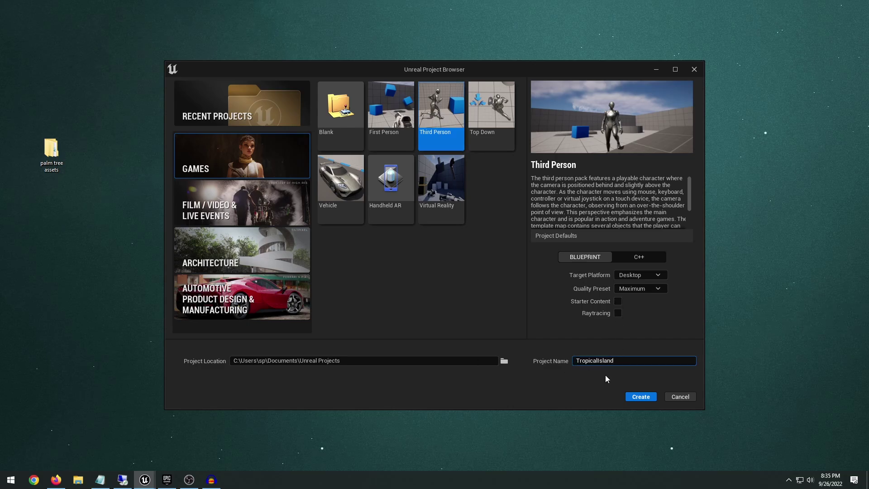
{"action": "left_click", "coordinate": [641, 397]}
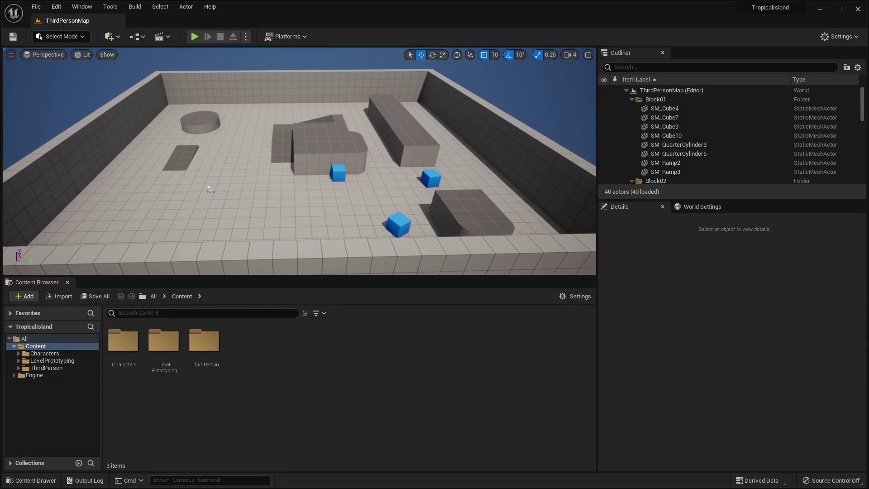
Enable the experimental Water plugin, restart the editor to apply it, and close the plugin browser.
{"action": "right_click_drag", "start_coordinate": [358, 171], "coordinate": [358, 132]}
{"action": "right_click_drag", "start_coordinate": [273, 114], "coordinate": [273, 106]}
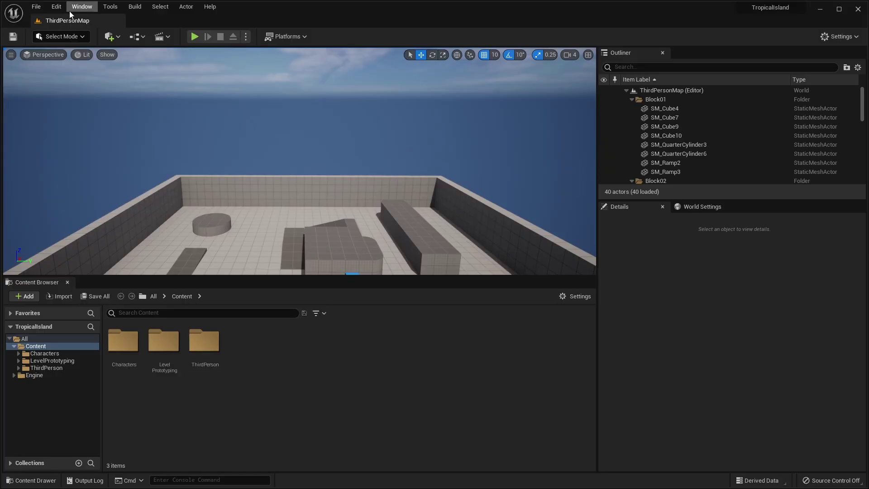
{"action": "left_click", "coordinate": [57, 7]}
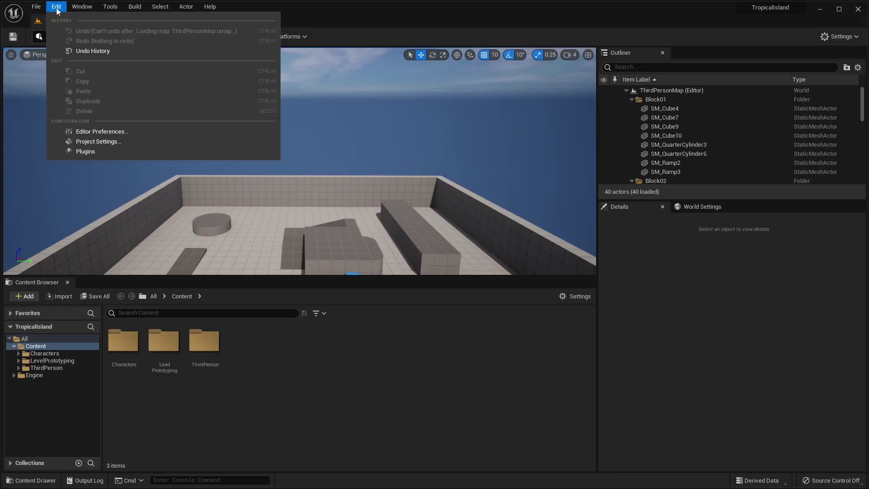
{"action": "left_click", "coordinate": [83, 151]}
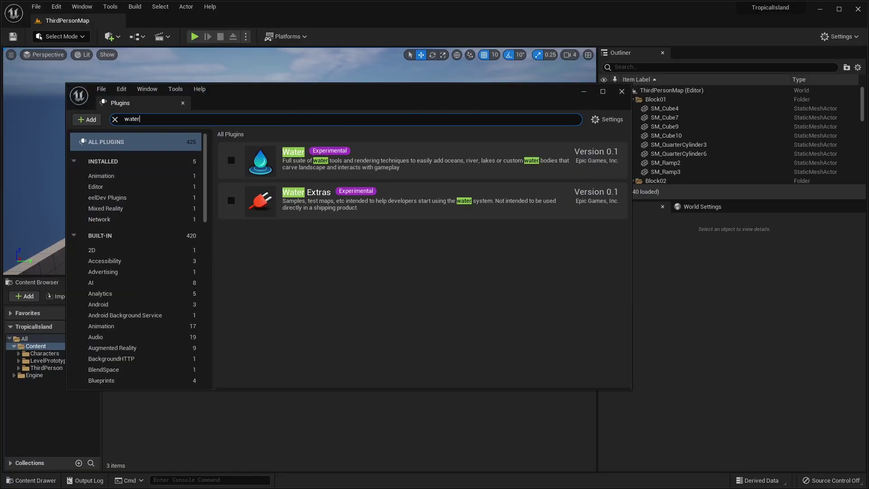
{"action": "left_click", "coordinate": [231, 162]}
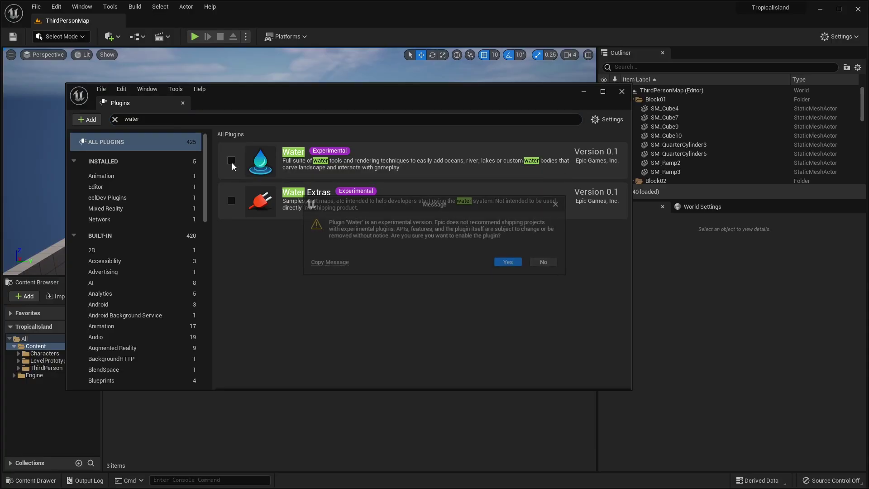
{"action": "left_click", "coordinate": [509, 263]}
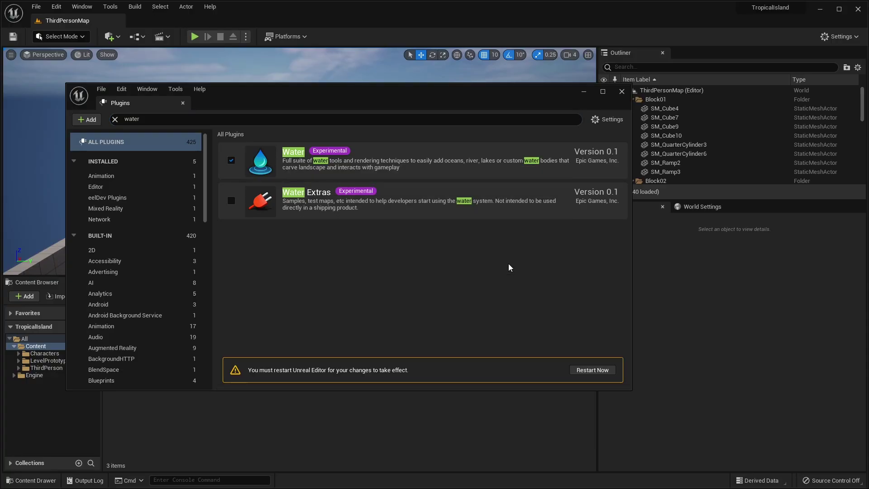
{"action": "left_click", "coordinate": [602, 371]}
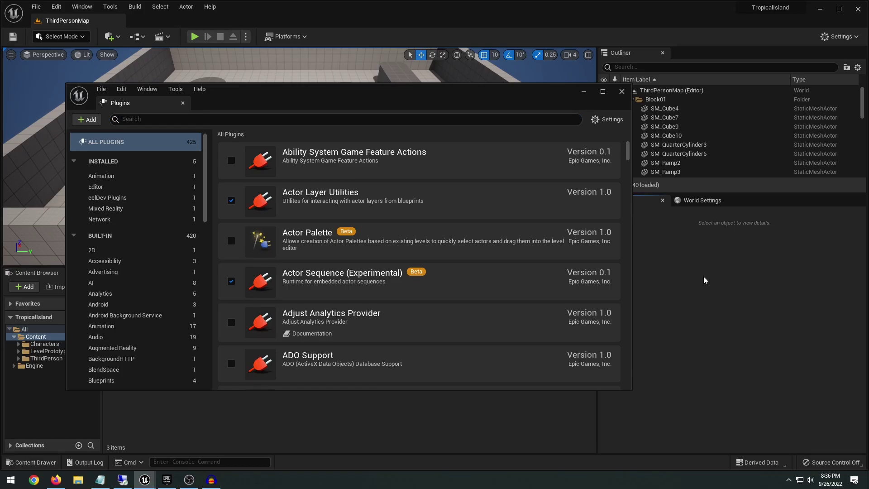
{"action": "left_click", "coordinate": [622, 92]}
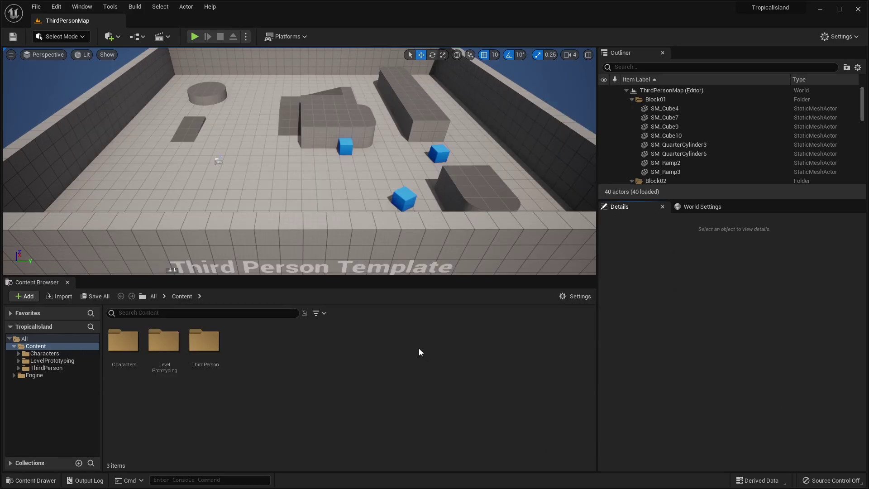
Create a new level from the Basic template.
{"action": "mouse_move", "coordinate": [270, 196]}
{"action": "right_mouse_down"}
{"action": "mouse_move", "coordinate": [269, 171]}
{"action": "mouse_move", "coordinate": [269, 188]}
{"action": "mouse_move", "coordinate": [267, 180]}
{"action": "right_mouse_up"}
{"action": "left_click", "coordinate": [38, 7]}
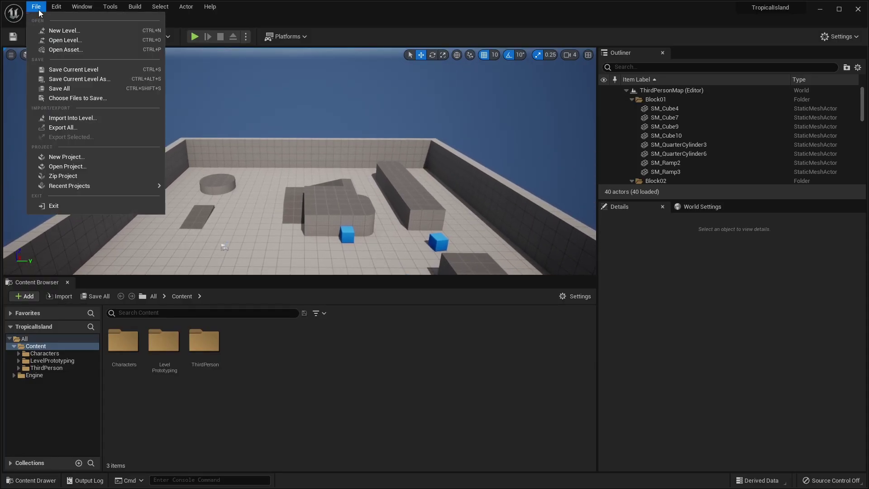
{"action": "left_click", "coordinate": [46, 31]}
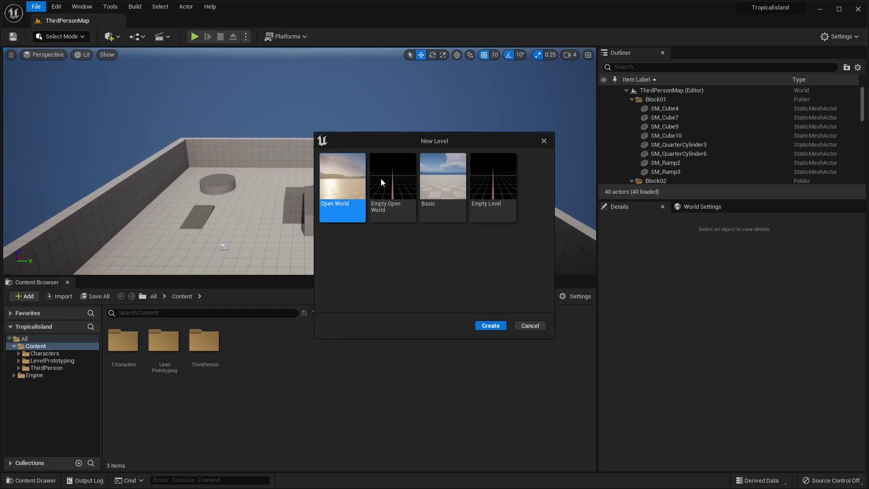
{"action": "left_click", "coordinate": [433, 168]}
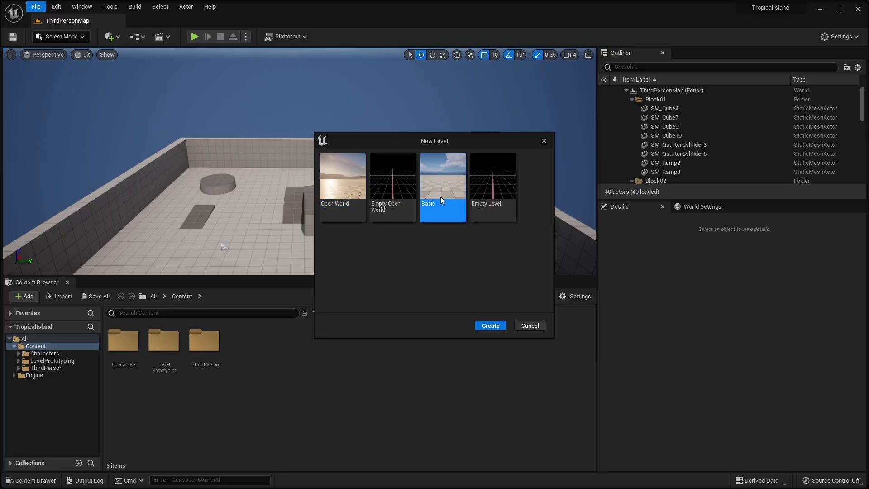
{"action": "left_click", "coordinate": [485, 326]}
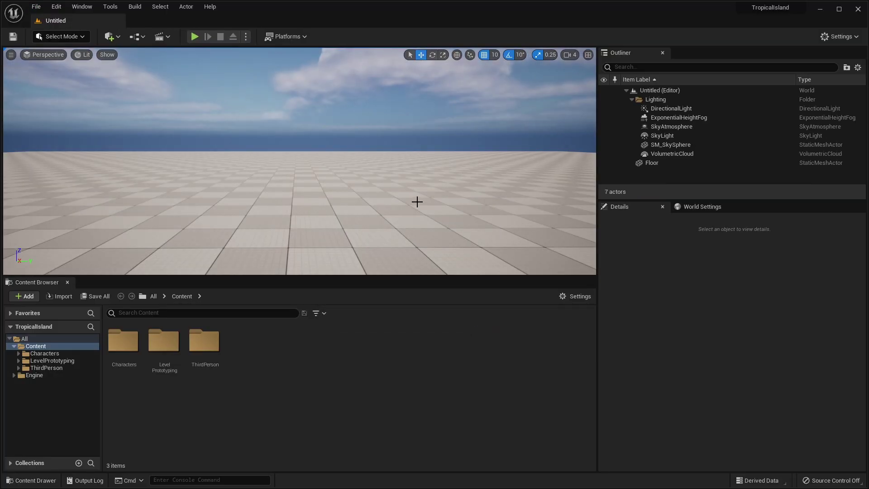
Save the new level in the Content folder as TropicalIslandMap.
{"action": "left_click", "coordinate": [33, 11]}
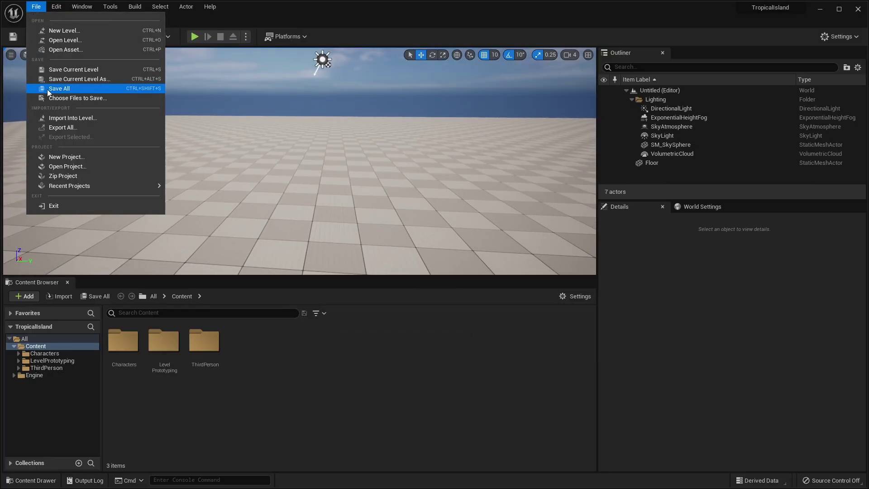
{"action": "left_click", "coordinate": [88, 82]}
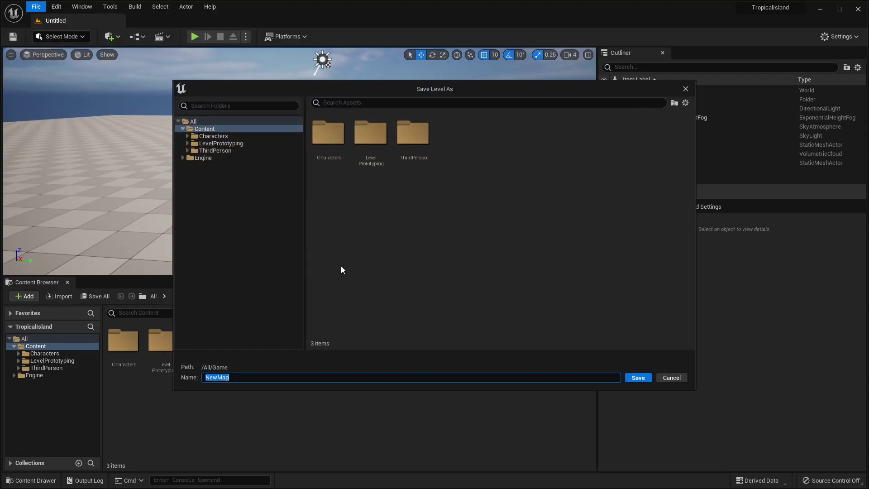
{"action": "type", "text": "TropicalIslandMap"}
{"action": "key", "text": "Return"}
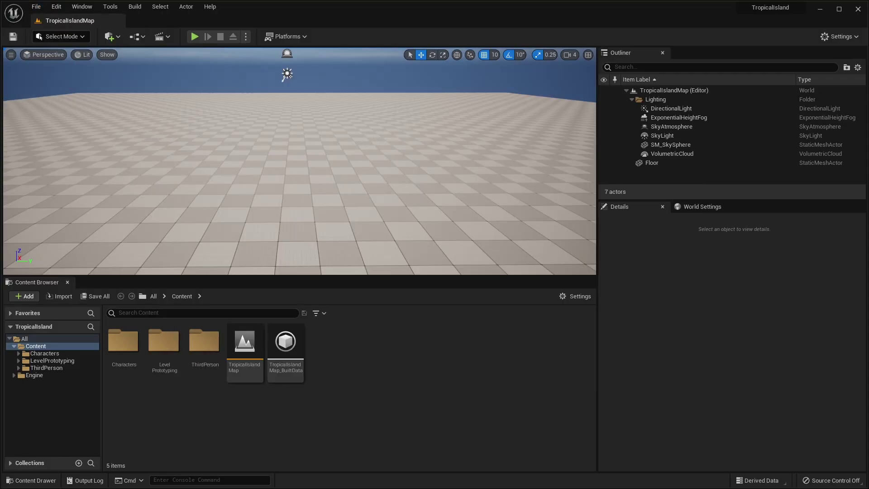
Delete the default floor from the level.
{"action": "left_click", "coordinate": [357, 131]}
{"action": "key", "text": "Delete"}
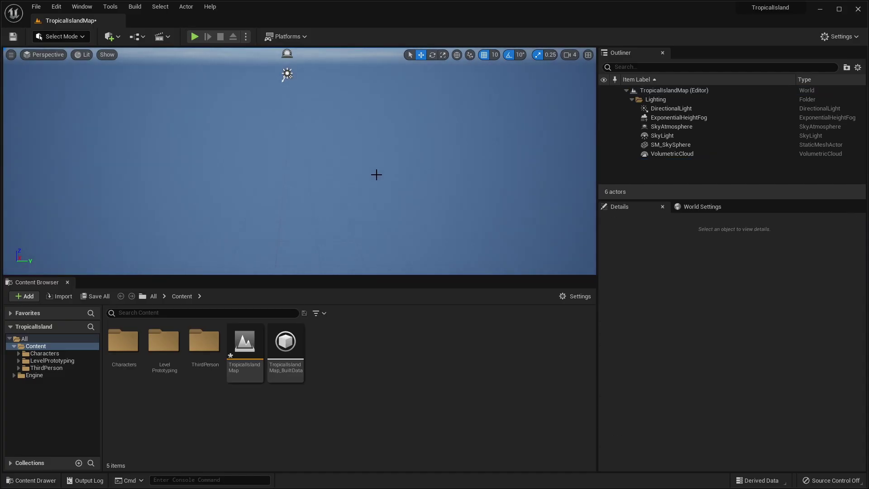
Create a new landscape with 63×63 quad sections, 1×1 section per component, 8×8 components and 505×505 overall resolution.
{"action": "right_click_drag", "start_coordinate": [123, 231], "coordinate": [123, 231]}
{"action": "key", "text": "s"}
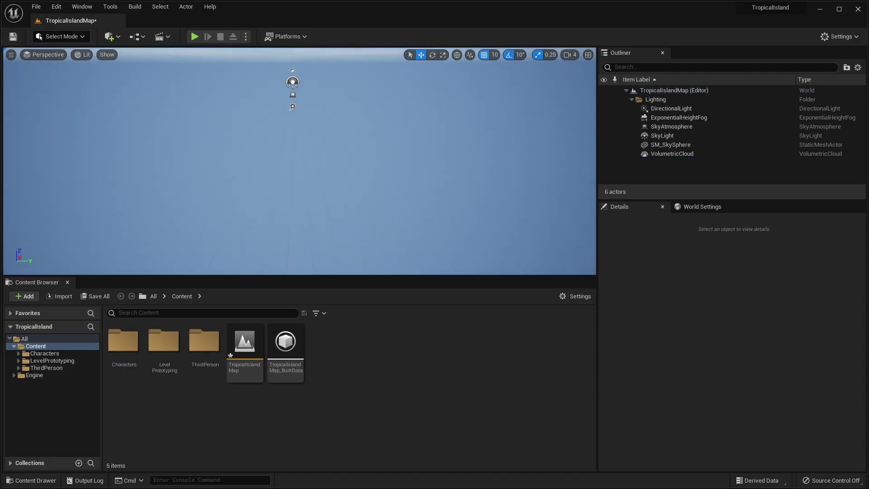
{"action": "right_click_drag", "start_coordinate": [169, 134], "coordinate": [151, 122]}
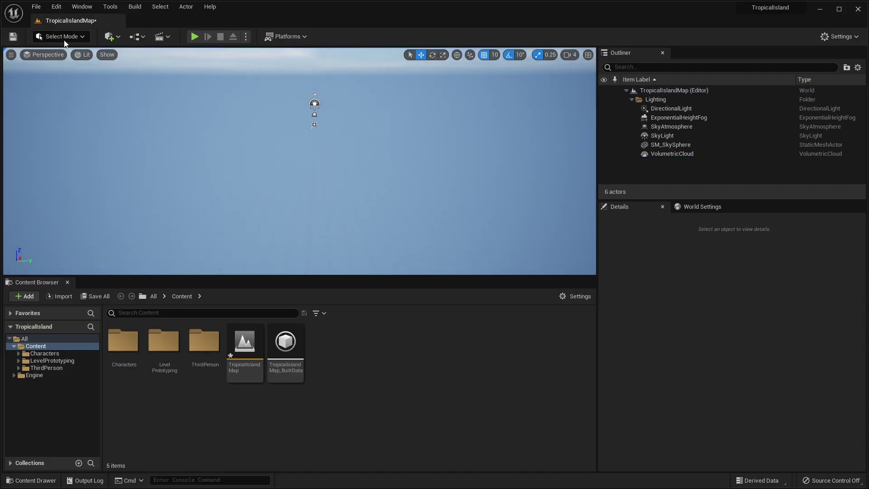
{"action": "left_click", "coordinate": [61, 38]}
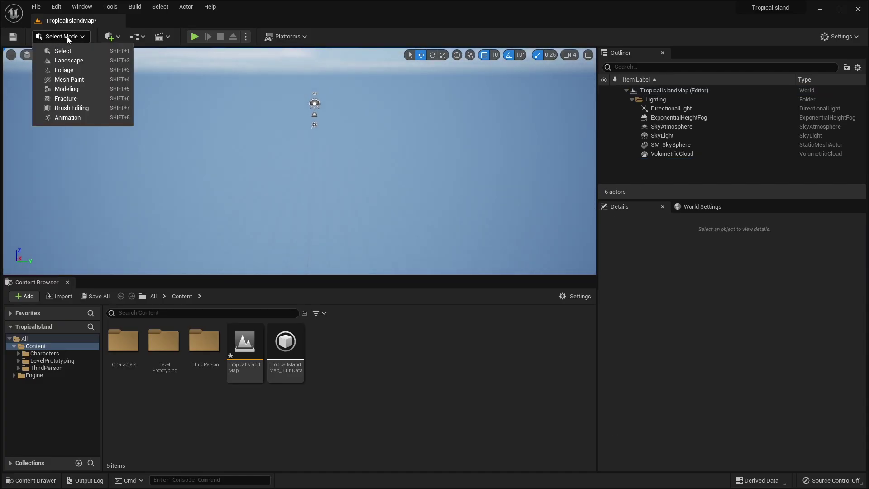
{"action": "left_click", "coordinate": [68, 61]}
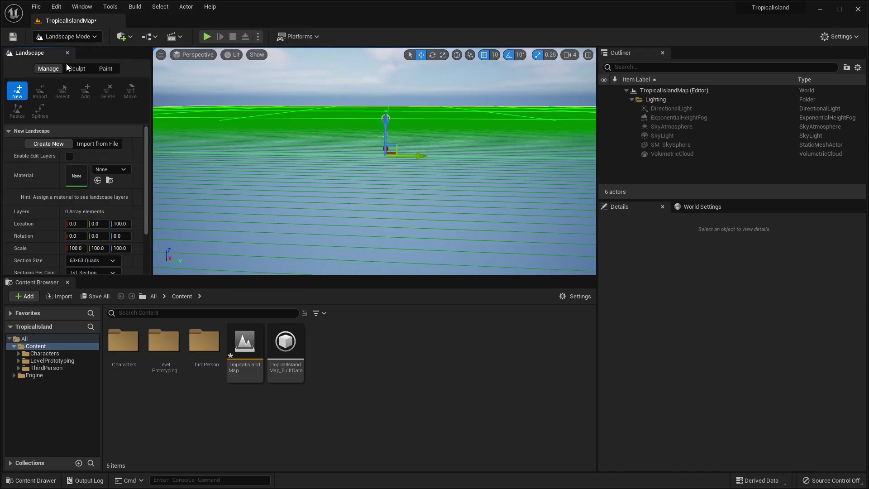
{"action": "left_click", "coordinate": [67, 282]}
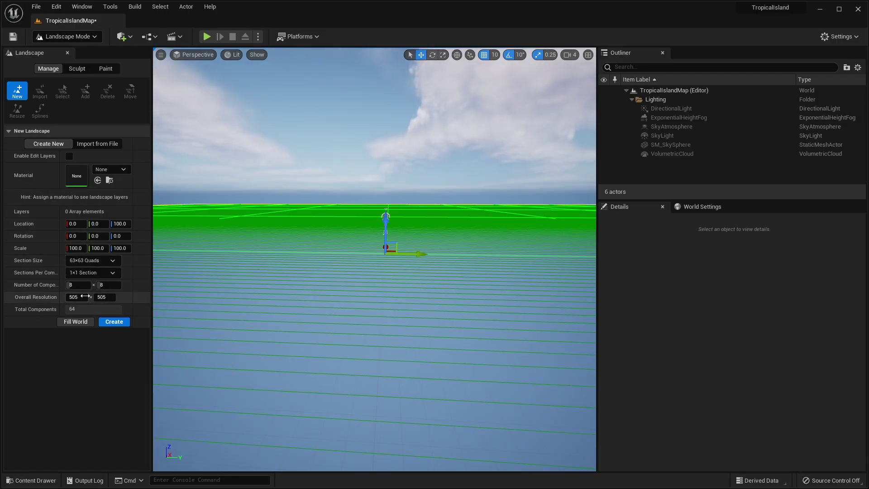
{"action": "right_click_drag", "start_coordinate": [384, 206], "coordinate": [436, 162]}
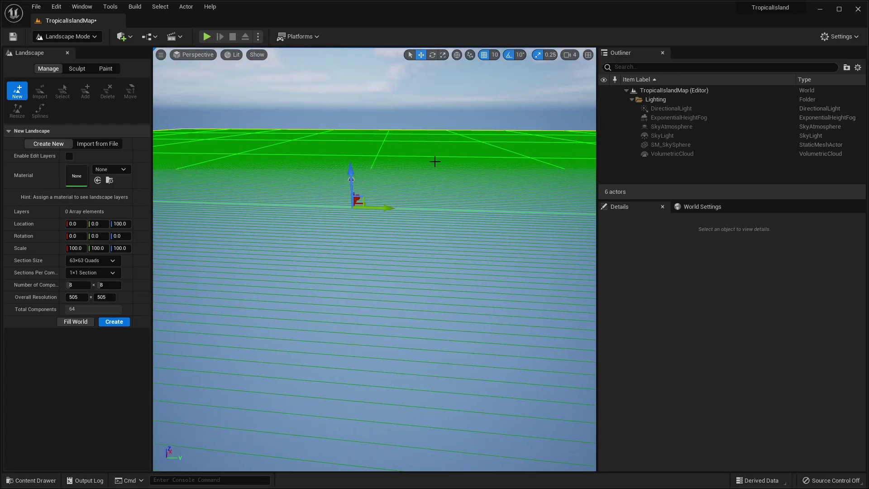
{"action": "left_click", "coordinate": [114, 322]}
{"action": "mouse_move", "coordinate": [349, 267]}
{"action": "left_mouse_down"}
{"action": "mouse_move", "coordinate": [468, 233]}
{"action": "mouse_move", "coordinate": [470, 215]}
{"action": "left_mouse_up"}
{"action": "right_click_drag", "start_coordinate": [470, 216], "coordinate": [414, 300]}
{"action": "left_click_drag", "start_coordinate": [312, 293], "coordinate": [326, 254]}
{"action": "right_click_drag", "start_coordinate": [326, 254], "coordinate": [414, 253]}
{"action": "key", "text": "ctrl+z"}
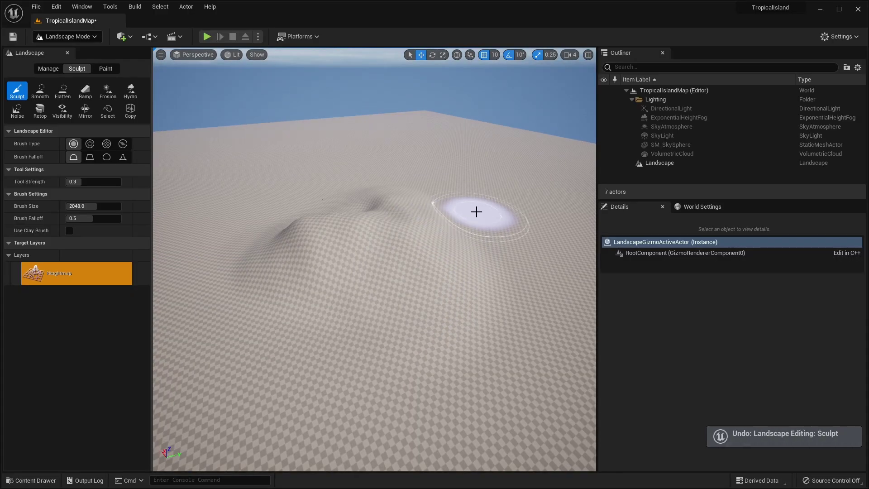
{"action": "key", "text": "ctrl+z"}
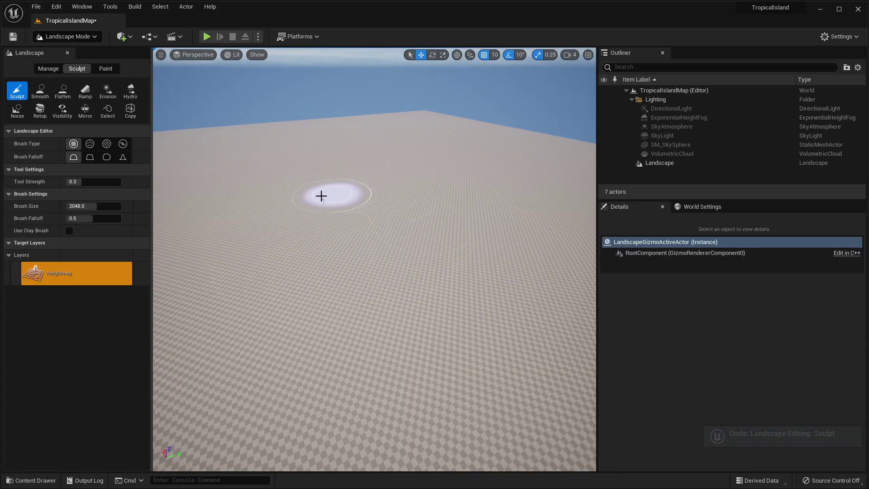
Switch to Select mode and enable edit layers on the landscape, accepting the clearing of the undo buffer.
{"action": "right_click_drag", "start_coordinate": [376, 219], "coordinate": [338, 260]}
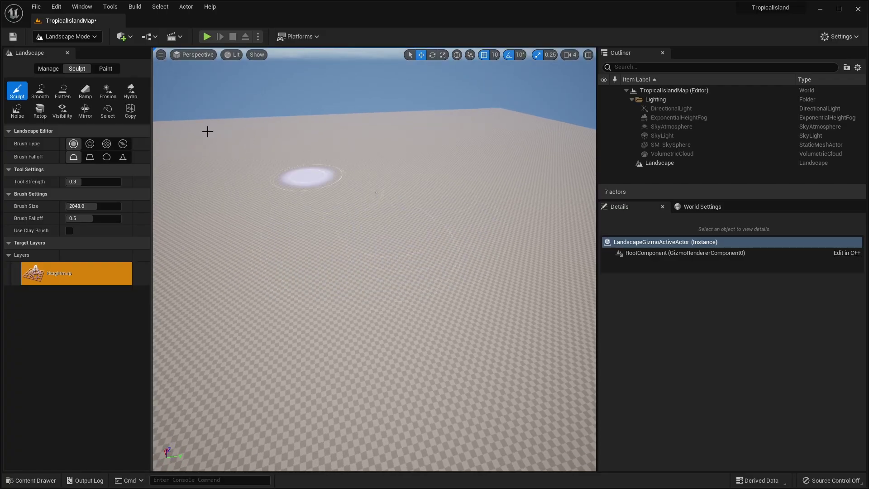
{"action": "left_click", "coordinate": [73, 38]}
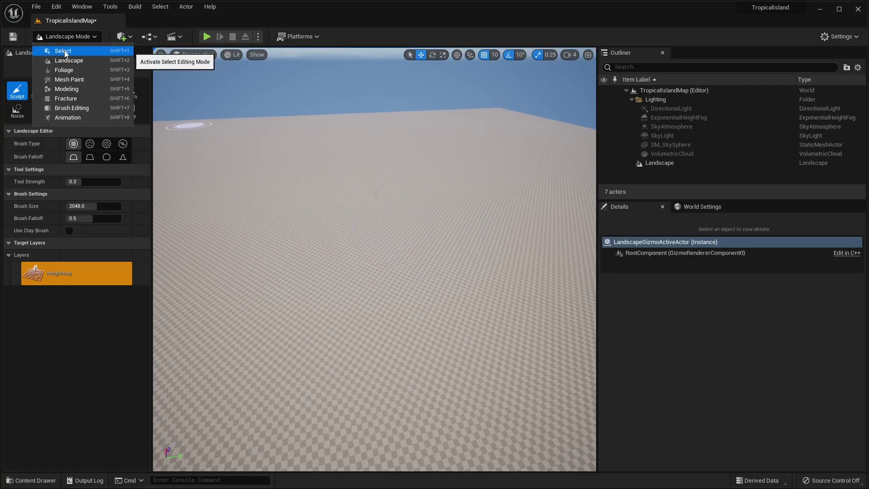
{"action": "left_click", "coordinate": [63, 51]}
{"action": "left_click", "coordinate": [373, 199]}
{"action": "right_click_drag", "start_coordinate": [415, 179], "coordinate": [419, 173]}
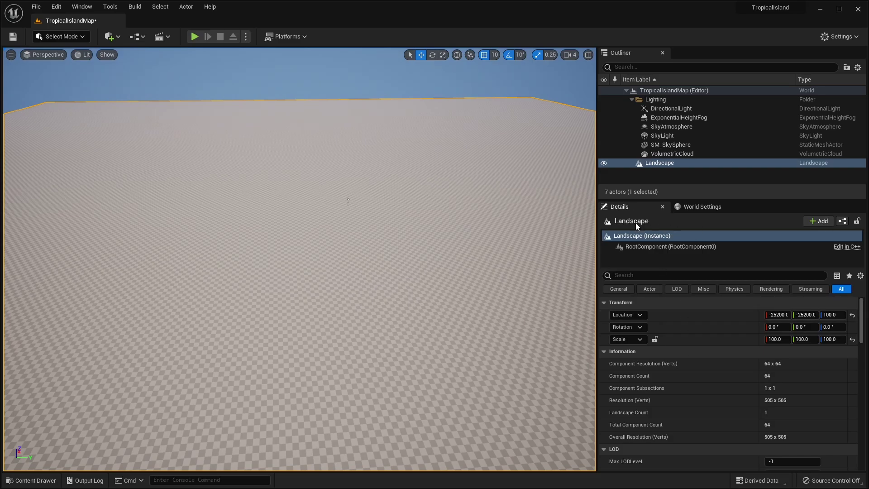
{"action": "scroll", "coordinate": [713, 355], "scroll_direction": "down", "scroll_amount": 5}
{"action": "scroll", "coordinate": [713, 355], "scroll_direction": "down", "scroll_amount": 3}
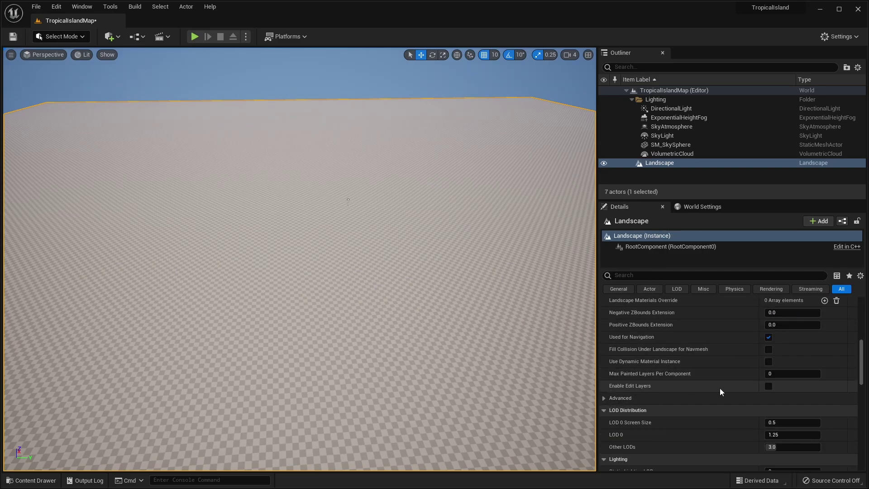
{"action": "left_click", "coordinate": [765, 384]}
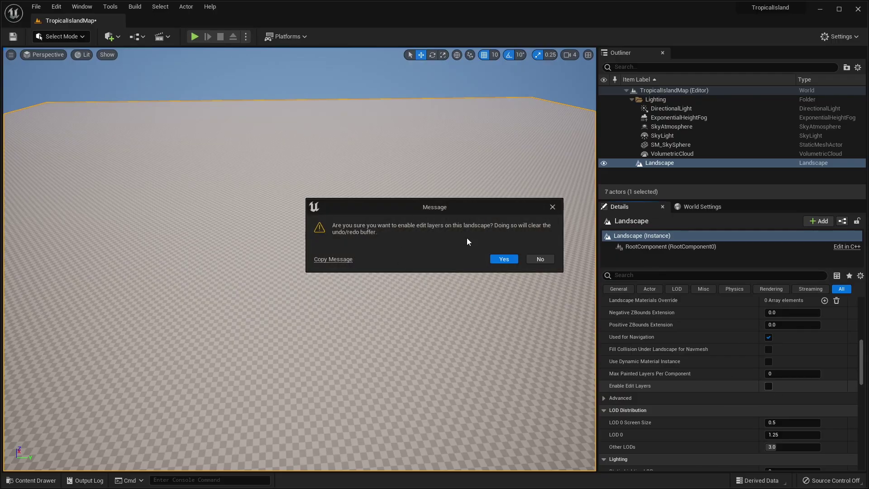
{"action": "left_click", "coordinate": [504, 260]}
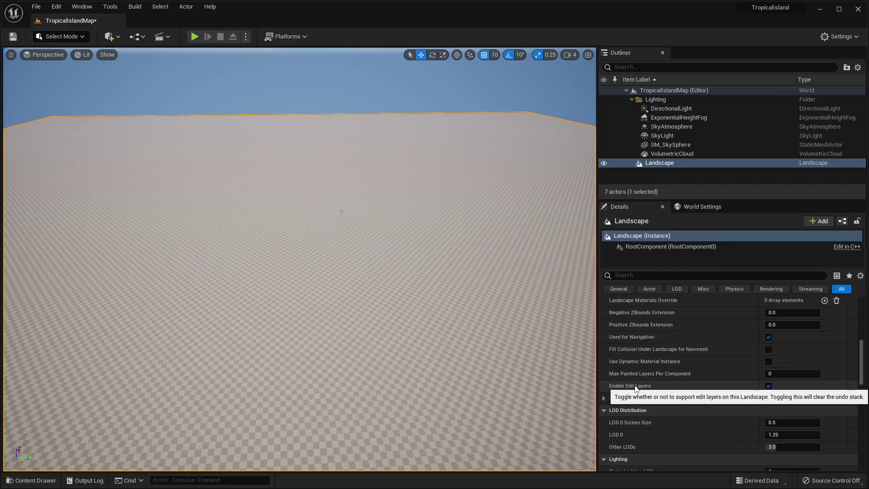
Find the Water Body Ocean actor among all placeable classes and place it near the middle of the landscape.
{"action": "left_click", "coordinate": [119, 40]}
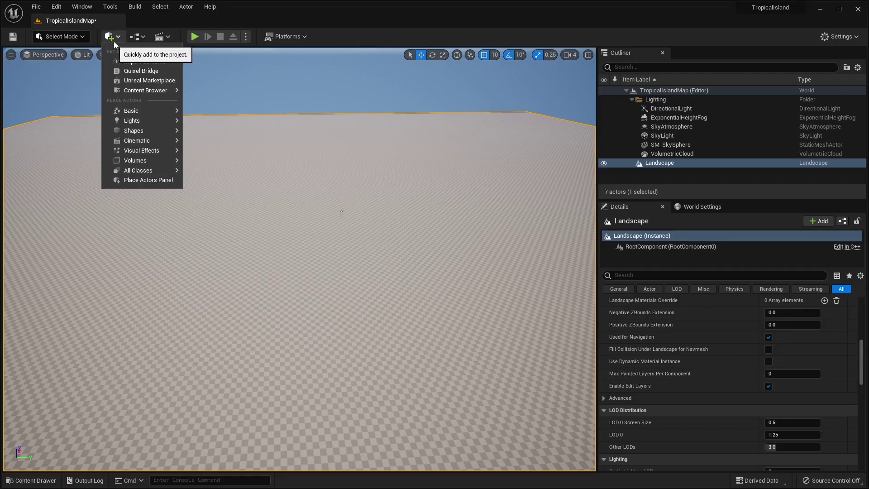
{"action": "mouse_move", "coordinate": [169, 171]}
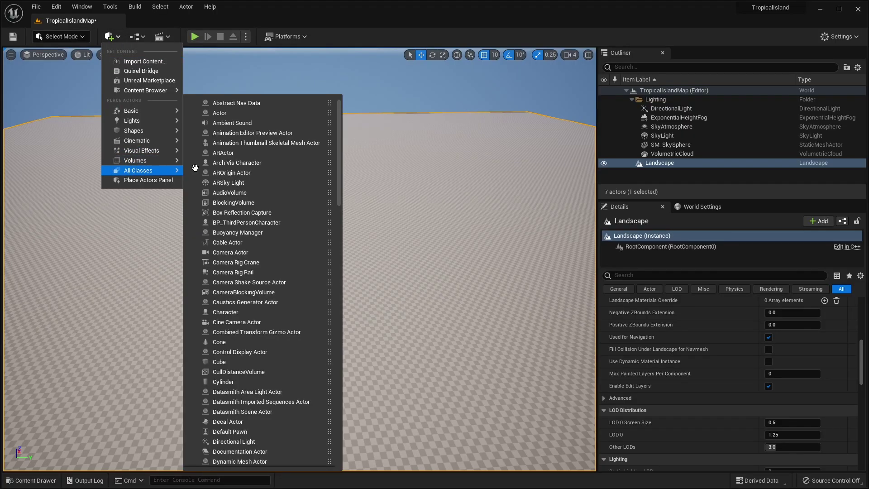
{"action": "type", "text": "ocean"}
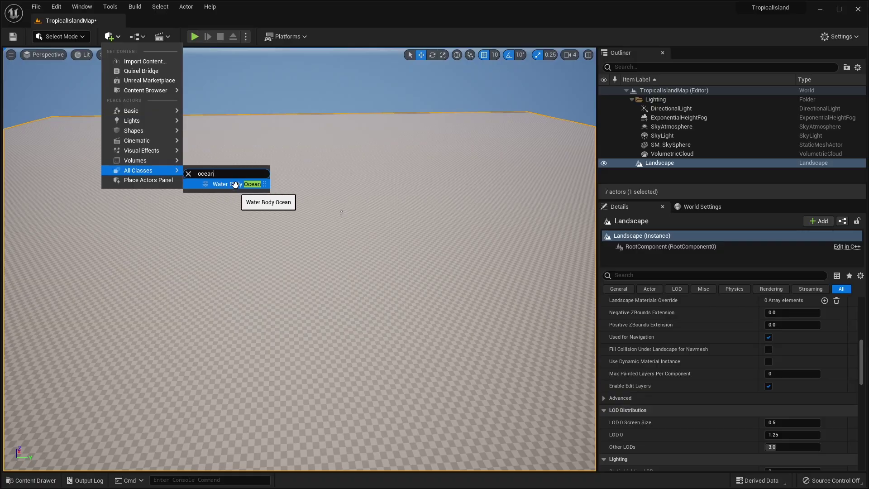
{"action": "left_click_drag", "start_coordinate": [217, 184], "coordinate": [342, 214]}
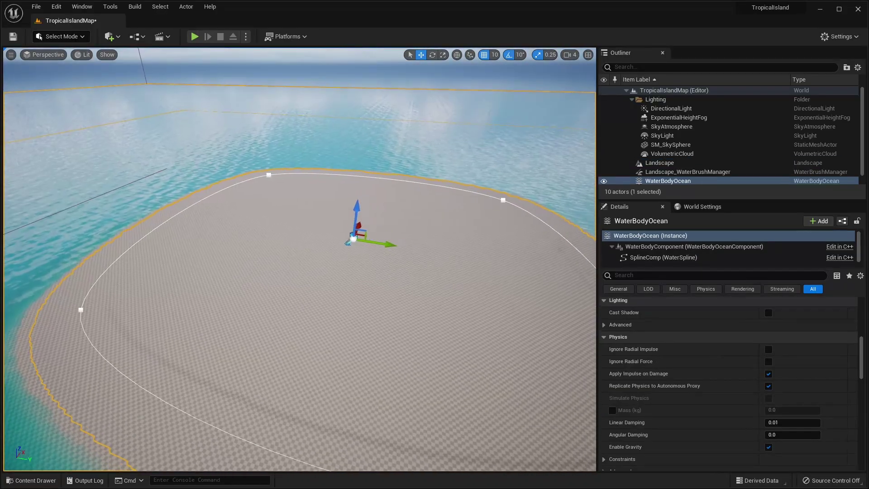
{"action": "right_click_drag", "start_coordinate": [342, 214], "coordinate": [402, 182]}
{"action": "right_click_drag", "start_coordinate": [358, 293], "coordinate": [310, 272]}
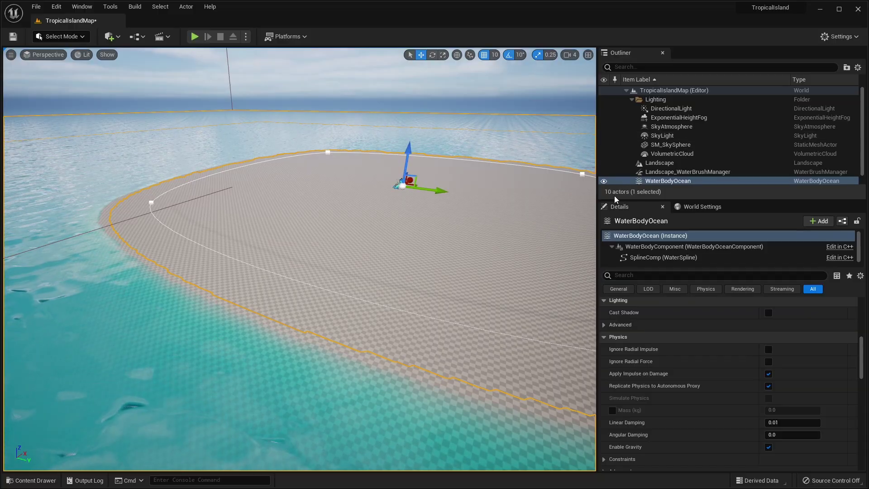
{"action": "right_click_drag", "start_coordinate": [347, 194], "coordinate": [286, 235]}
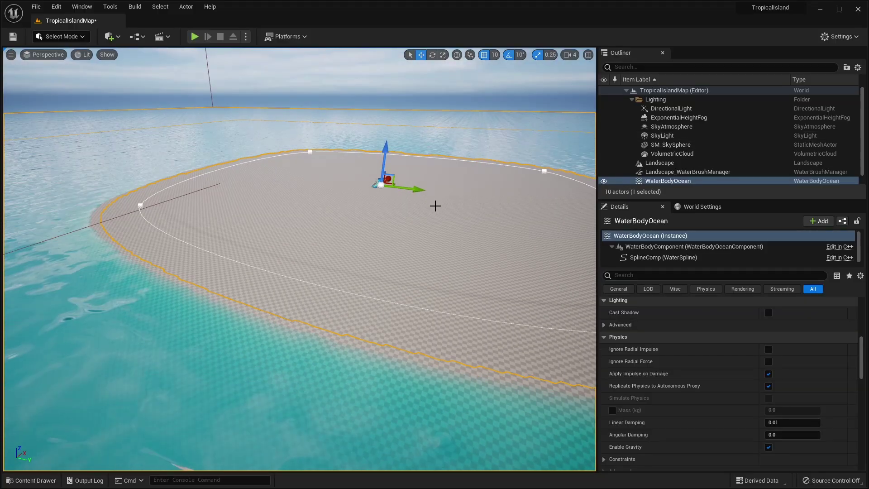
Switch to the desktop and open the palm tree assets folder alongside the TropicalIsland project's Content folder.
{"action": "left_click", "coordinate": [820, 9]}
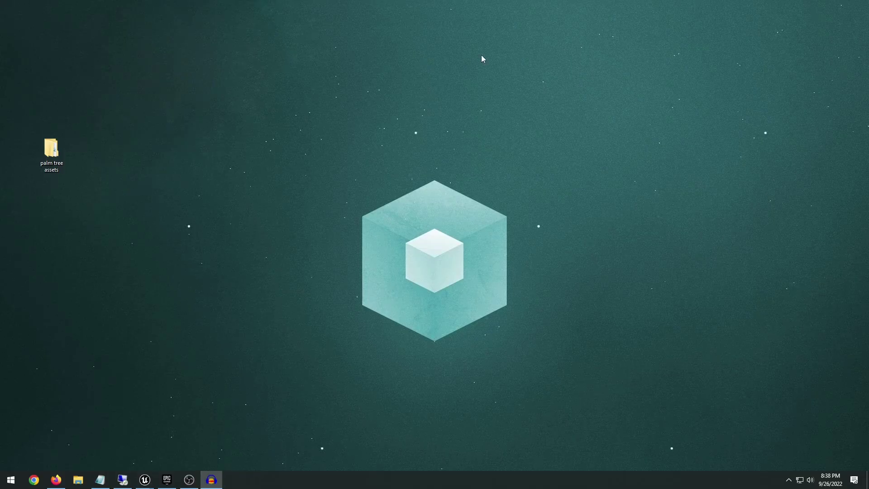
{"action": "double_click", "coordinate": [64, 153]}
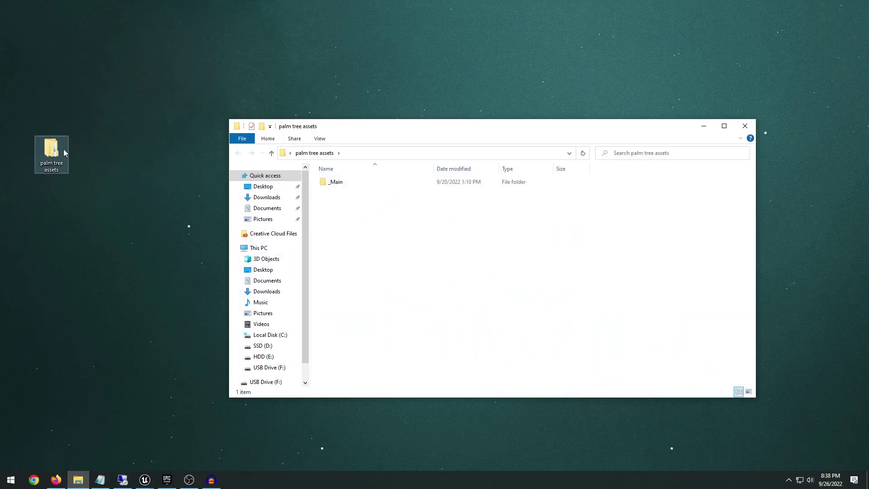
{"action": "right_click", "coordinate": [65, 142]}
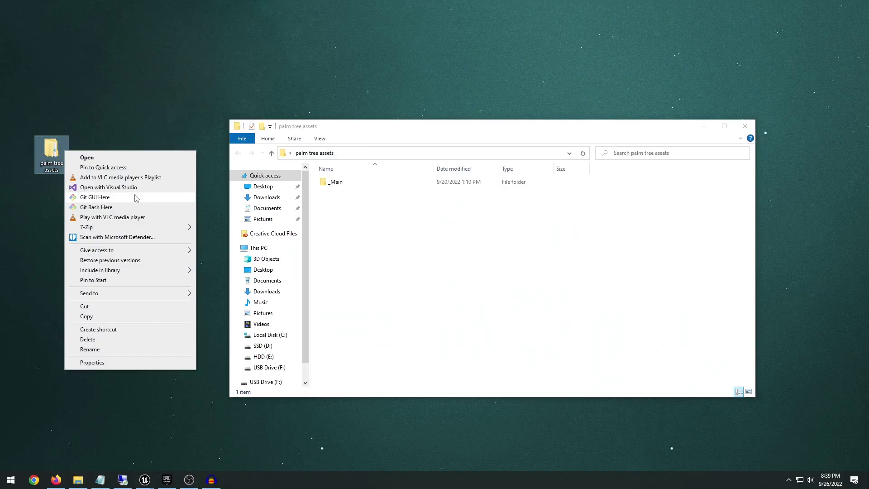
{"action": "left_click", "coordinate": [40, 179]}
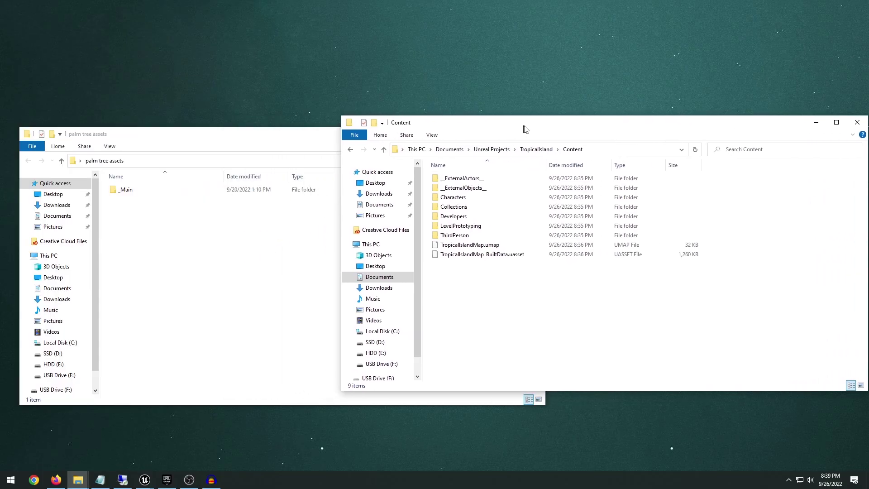
{"action": "left_click_drag", "start_coordinate": [524, 130], "coordinate": [535, 132]}
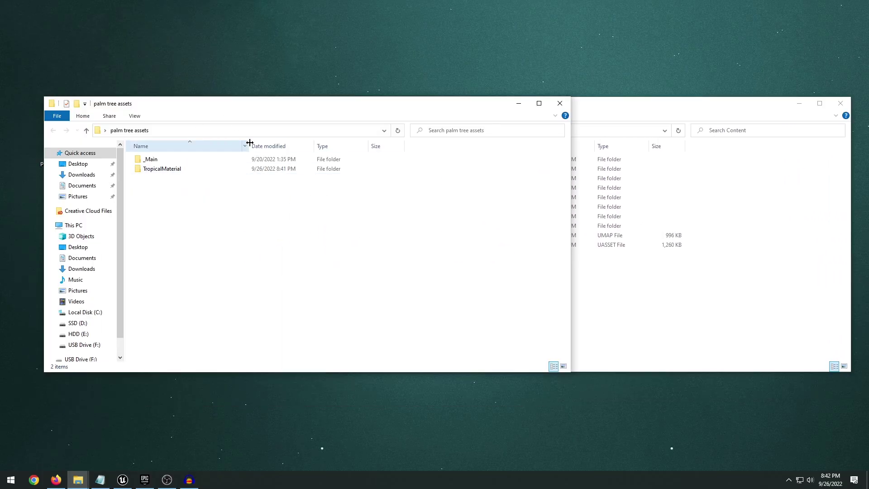
Copy the TropicalMaterial folder from palm tree assets into the project's Content folder, then close both folder windows.
{"action": "left_click", "coordinate": [669, 301]}
{"action": "left_click_drag", "start_coordinate": [188, 216], "coordinate": [164, 132]}
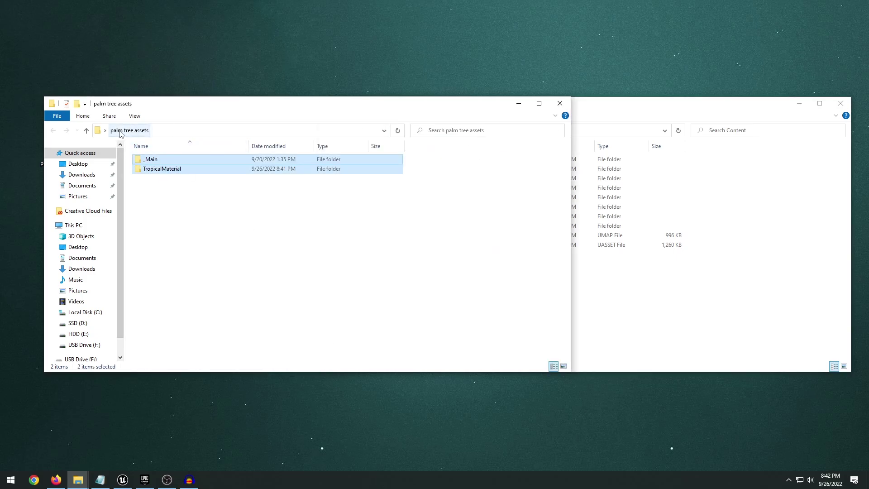
{"action": "left_click", "coordinate": [656, 272]}
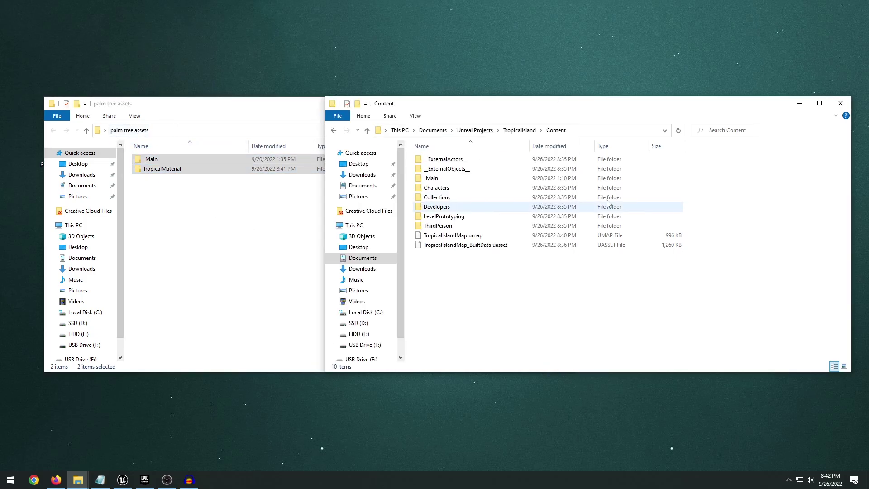
{"action": "left_click_drag", "start_coordinate": [173, 191], "coordinate": [166, 173]}
{"action": "left_click_drag", "start_coordinate": [166, 173], "coordinate": [165, 169]}
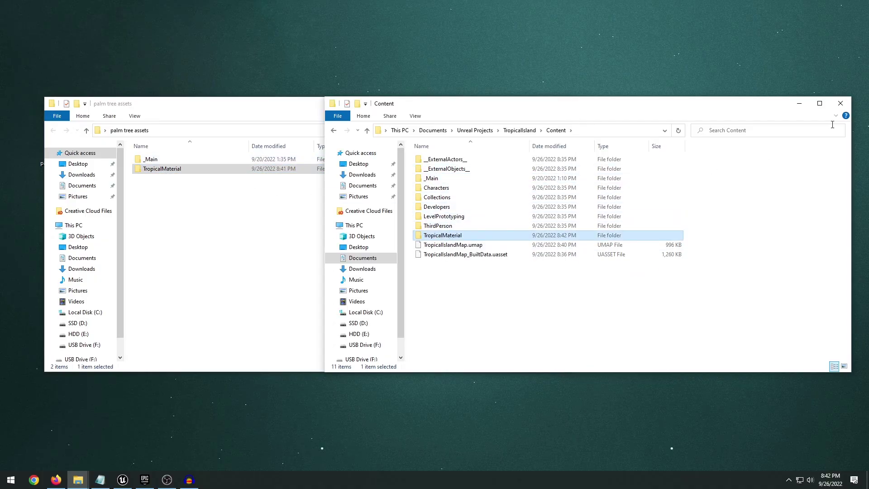
{"action": "left_click", "coordinate": [841, 104]}
{"action": "left_click", "coordinate": [563, 103]}
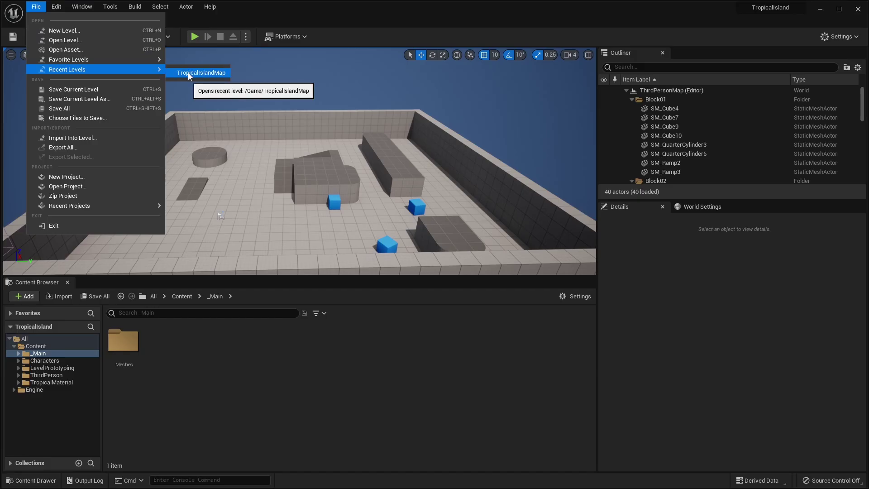
In Unreal Editor, reopen the recent TropicalIslandMap level and open the TropicalMaterial content folder.
{"action": "left_click", "coordinate": [191, 71]}
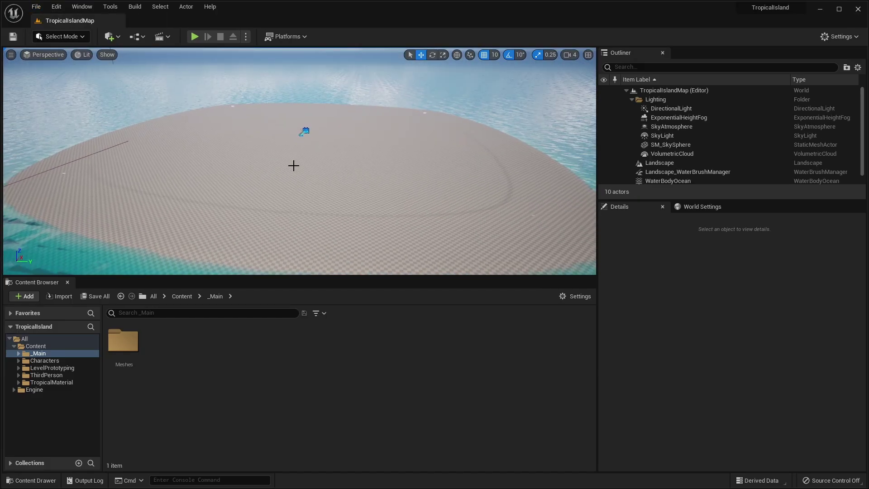
{"action": "left_click", "coordinate": [47, 347]}
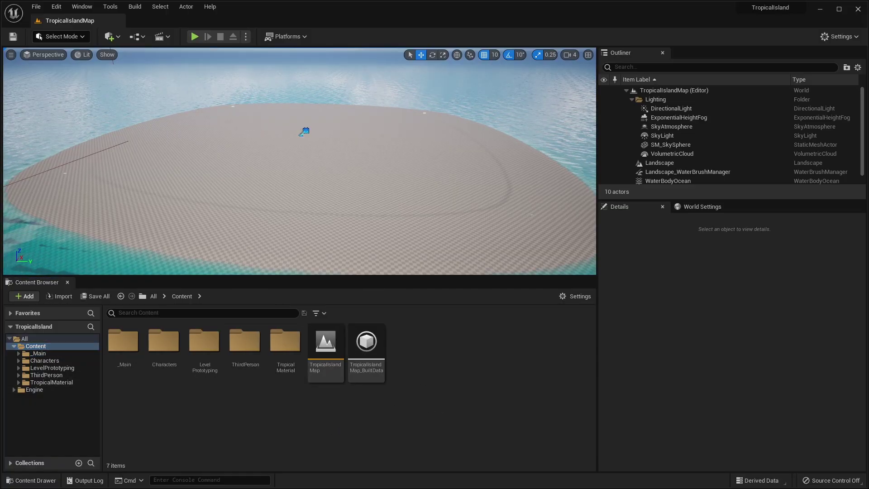
{"action": "left_click", "coordinate": [54, 382]}
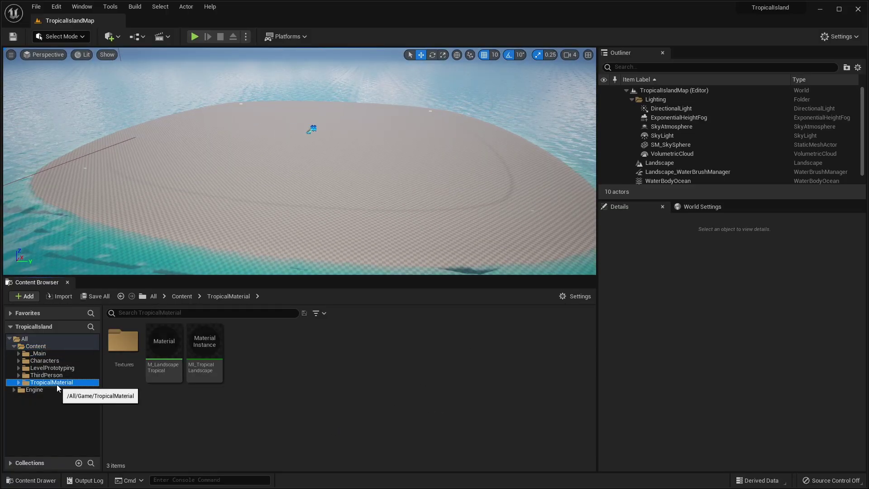
Assign the MI_TropicalLandscape material instance as the landscape's Landscape Material.
{"action": "right_click_drag", "start_coordinate": [358, 197], "coordinate": [372, 193]}
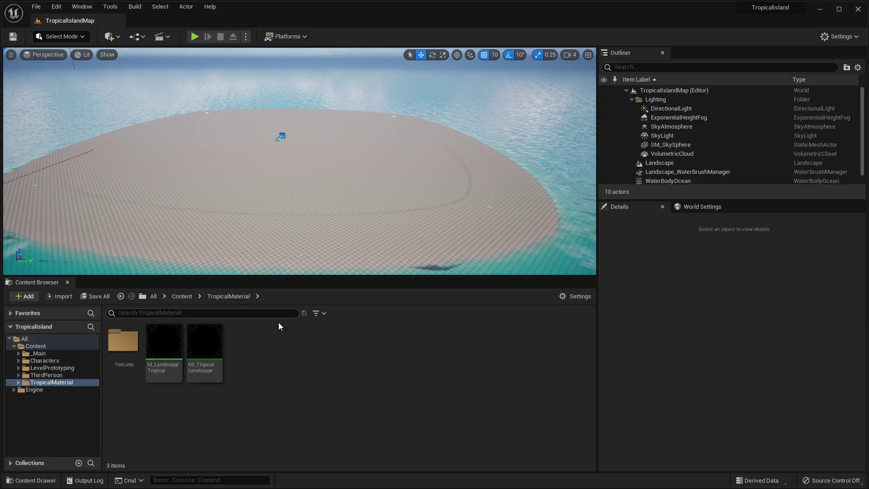
{"action": "left_click", "coordinate": [279, 174]}
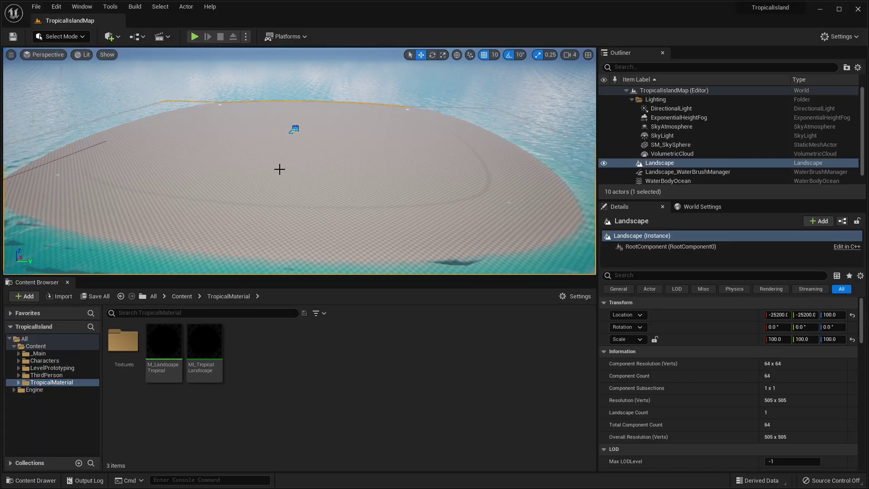
{"action": "scroll", "coordinate": [711, 374], "scroll_direction": "down", "scroll_amount": 10}
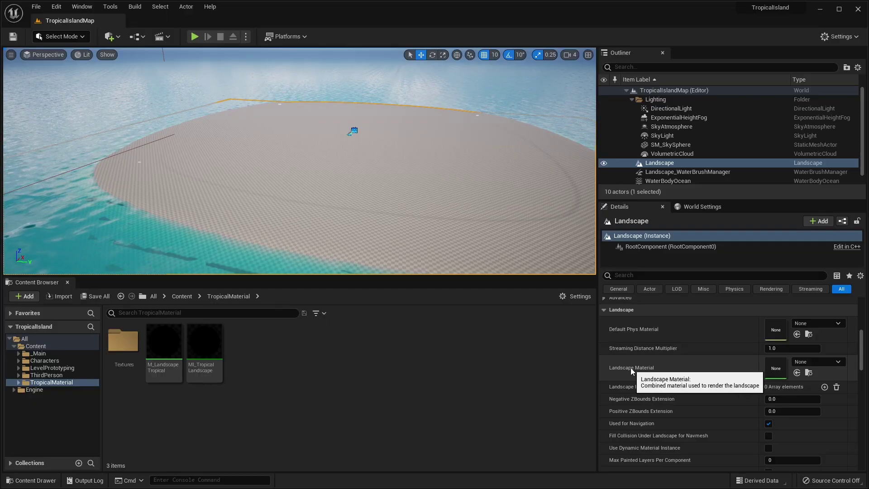
{"action": "left_click", "coordinate": [207, 342]}
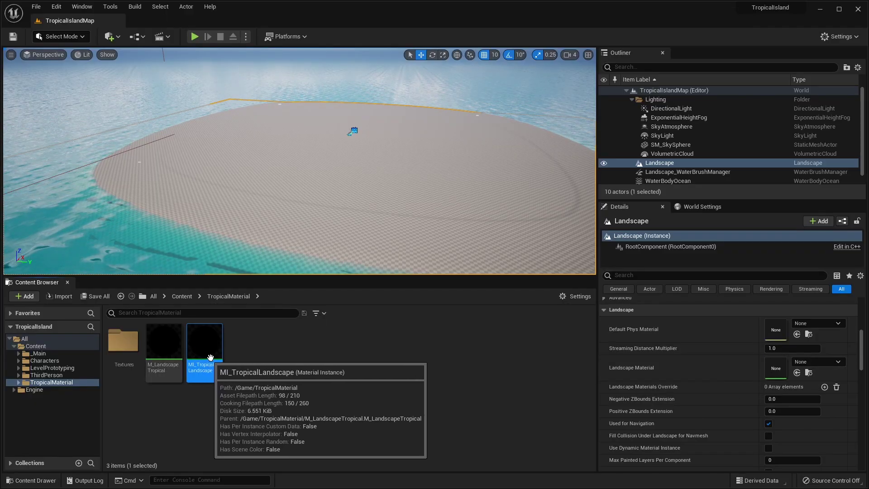
{"action": "left_click_drag", "start_coordinate": [207, 342], "coordinate": [767, 371]}
{"action": "right_click_drag", "start_coordinate": [380, 133], "coordinate": [390, 129]}
{"action": "mouse_move", "coordinate": [322, 217]}
{"action": "right_mouse_down"}
{"action": "mouse_move", "coordinate": [346, 210]}
{"action": "mouse_move", "coordinate": [327, 219]}
{"action": "right_mouse_up"}
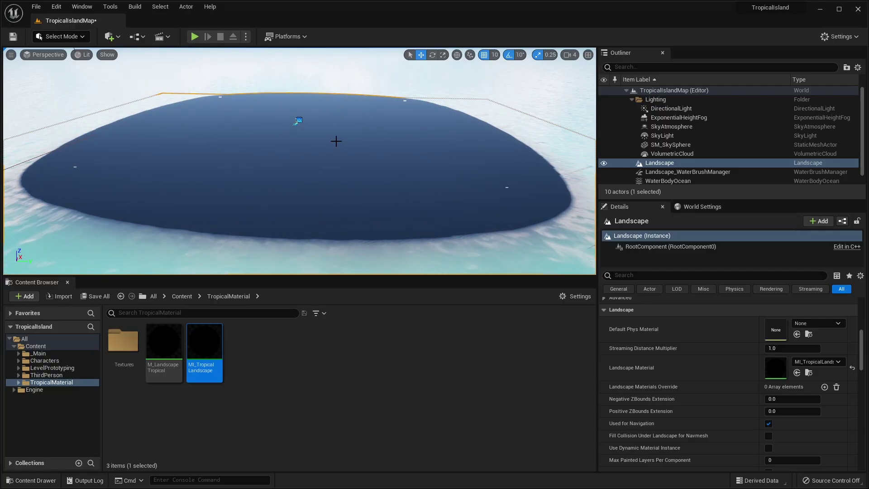
In Landscape paint mode, create a weight-blended layer info named Tropical_LayerInfo for the Tropical layer, saved in TropicalIslandMap_sharedassets.
{"action": "left_click", "coordinate": [76, 39]}
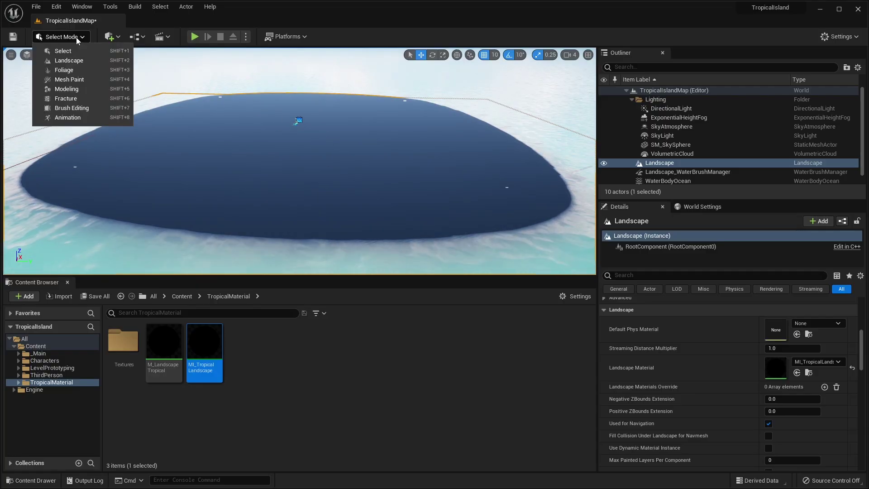
{"action": "left_click", "coordinate": [72, 60]}
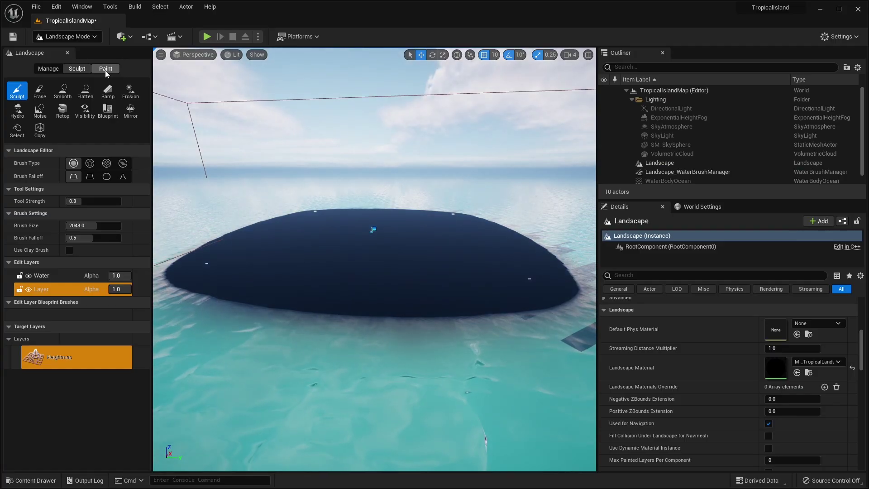
{"action": "left_click", "coordinate": [105, 69]}
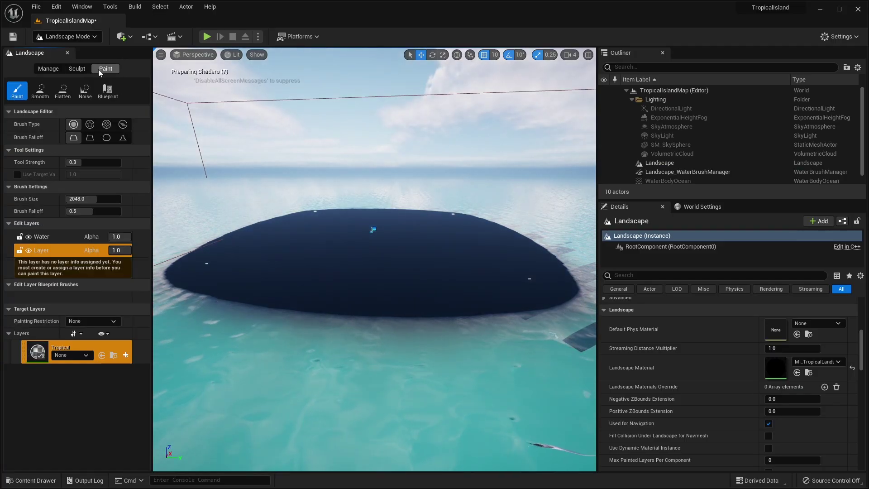
{"action": "left_click", "coordinate": [72, 348]}
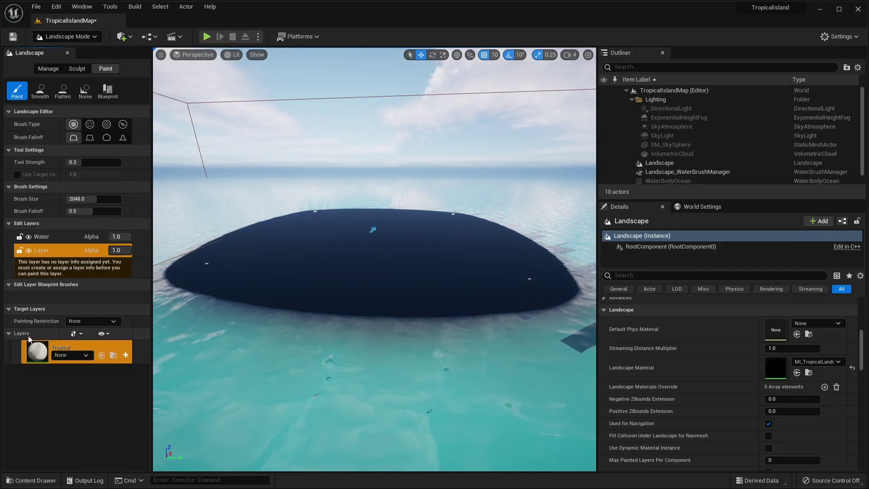
{"action": "left_click", "coordinate": [126, 357]}
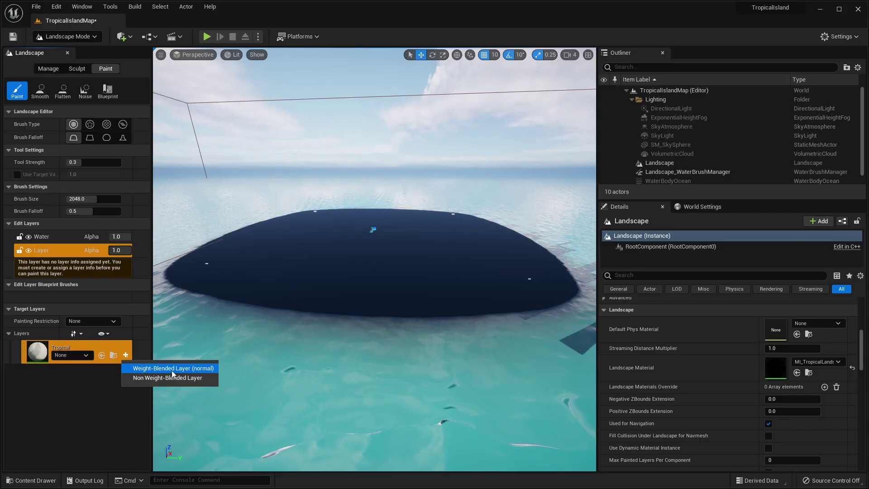
{"action": "left_click", "coordinate": [173, 370]}
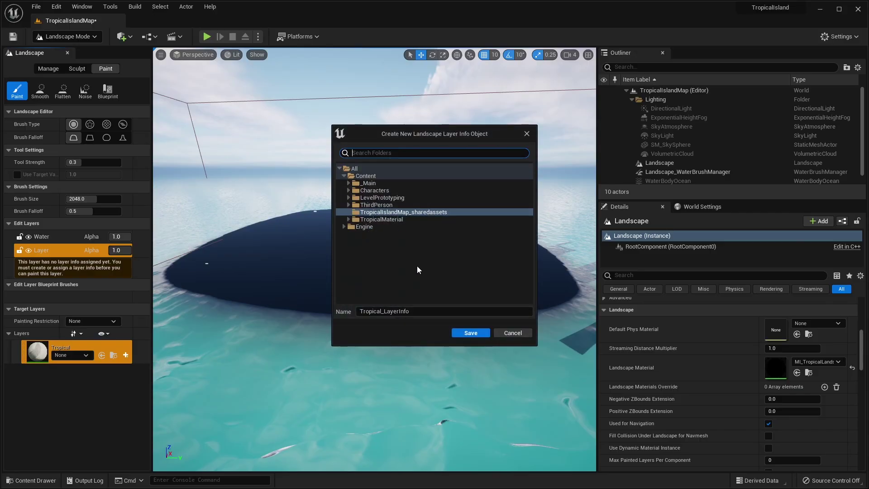
{"action": "left_click", "coordinate": [471, 332]}
Return to Select mode and dock the content browser in the layout with the TropicalMaterial folder open.
{"action": "left_click", "coordinate": [68, 37]}
{"action": "left_click", "coordinate": [78, 52]}
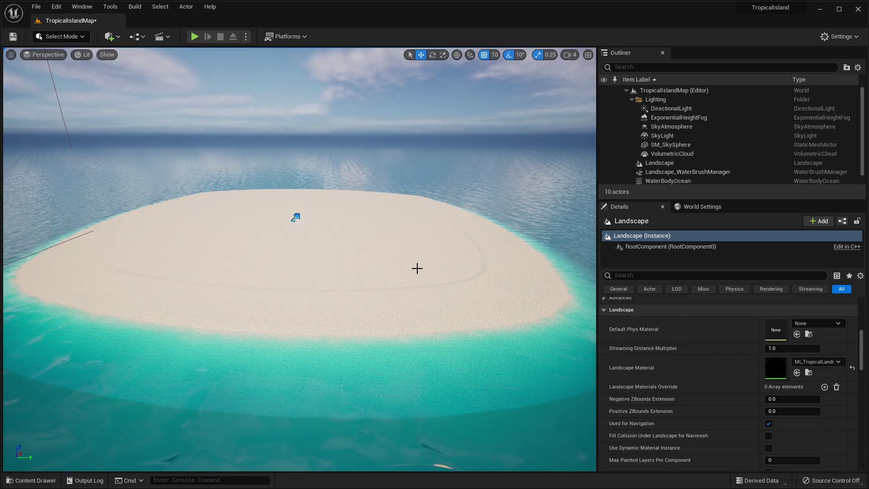
{"action": "mouse_move", "coordinate": [439, 326]}
{"action": "right_mouse_down"}
{"action": "mouse_move", "coordinate": [401, 335]}
{"action": "mouse_move", "coordinate": [439, 327]}
{"action": "right_mouse_up"}
{"action": "key", "text": "w"}
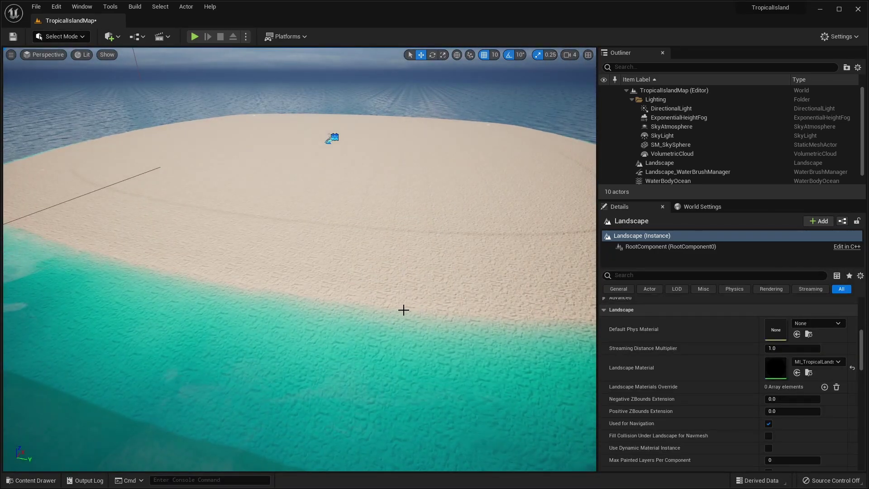
{"action": "left_click", "coordinate": [36, 481]}
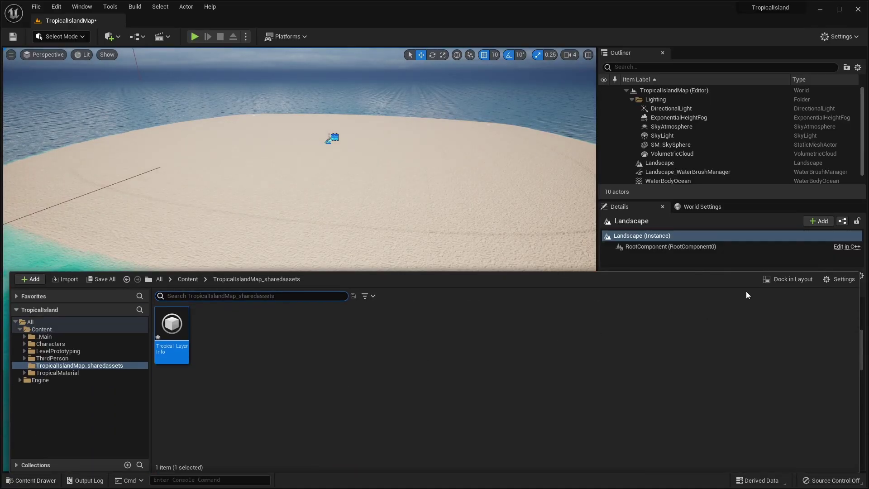
{"action": "left_click", "coordinate": [784, 280]}
{"action": "right_click_drag", "start_coordinate": [397, 156], "coordinate": [389, 113]}
{"action": "left_click", "coordinate": [59, 390]}
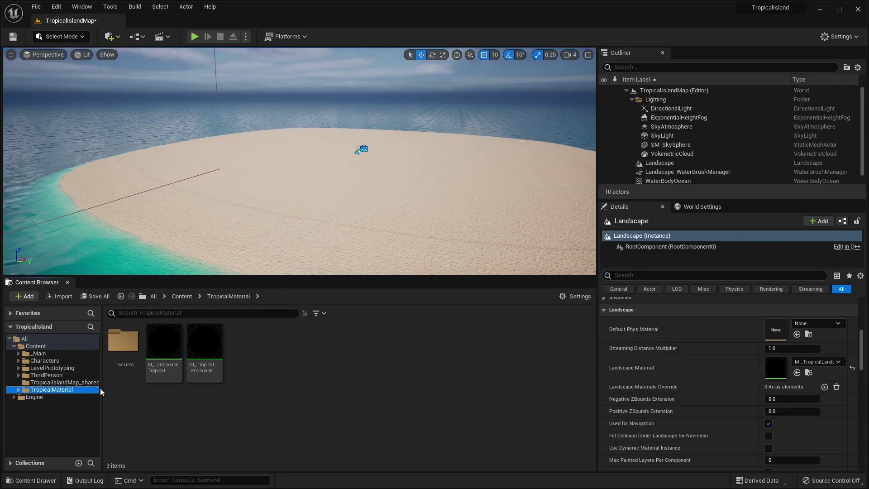
Open the MI_TropicalLandscape material instance and arrange its editor window so the island's shoreline stays visible beside it.
{"action": "double_click", "coordinate": [204, 347]}
{"action": "left_click_drag", "start_coordinate": [594, 42], "coordinate": [457, 72]}
{"action": "left_click", "coordinate": [513, 107]}
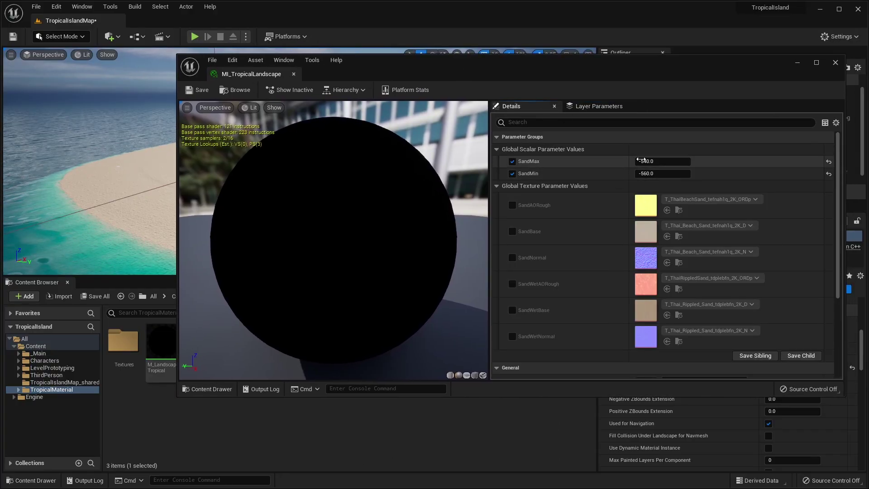
{"action": "left_click_drag", "start_coordinate": [183, 55], "coordinate": [384, 124]}
{"action": "right_click_drag", "start_coordinate": [290, 181], "coordinate": [163, 204]}
{"action": "right_click_drag", "start_coordinate": [172, 158], "coordinate": [312, 148]}
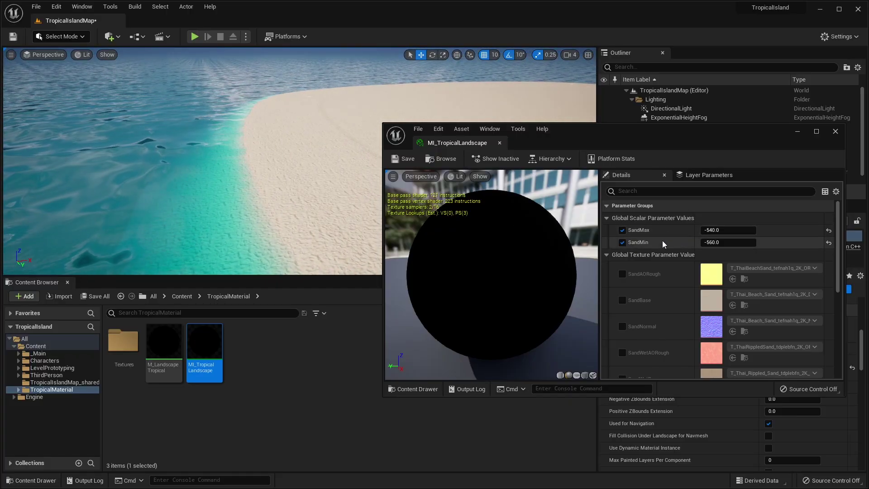
{"action": "right_click_drag", "start_coordinate": [242, 147], "coordinate": [250, 141]}
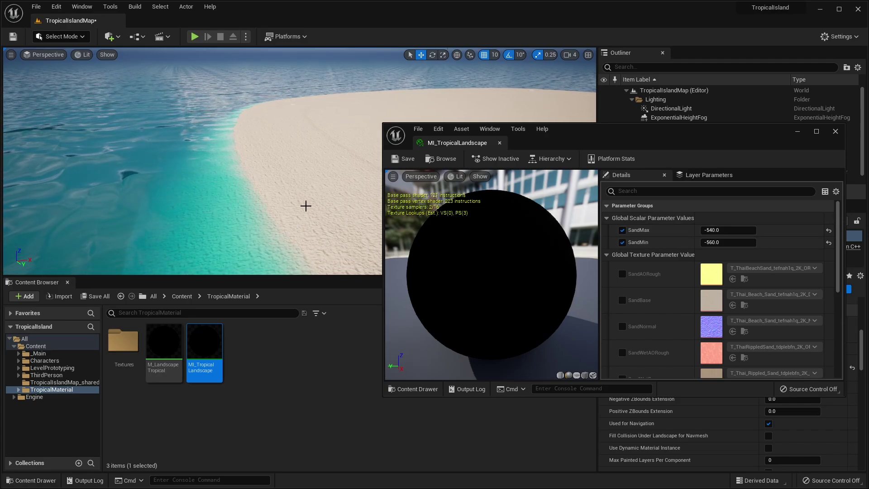
{"action": "right_click_drag", "start_coordinate": [317, 170], "coordinate": [323, 173]}
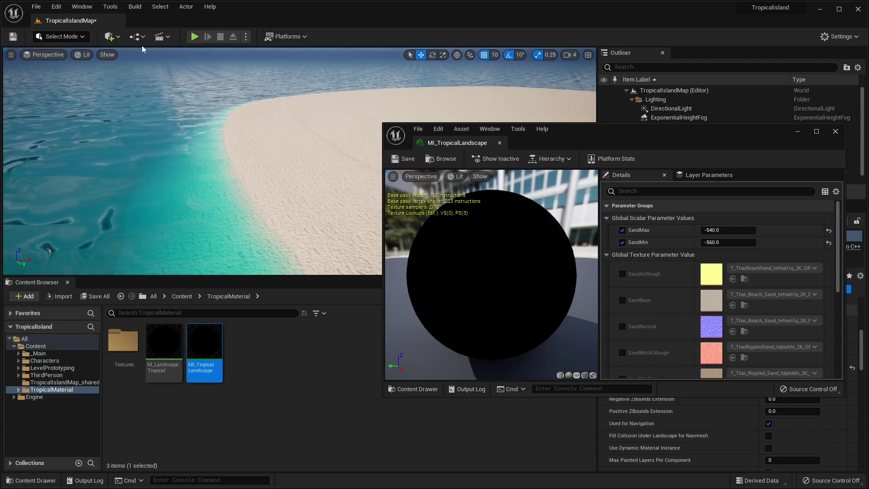
Place a Cube on the shoreline as a height reference and set MI_TropicalLandscape's SandMin to 110 and SandMax to about 138.2.
{"action": "left_click", "coordinate": [119, 37]}
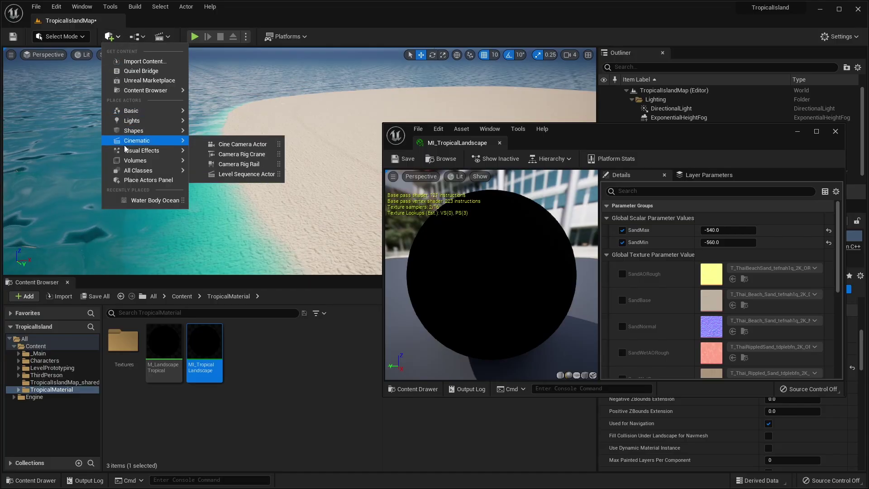
{"action": "mouse_move", "coordinate": [131, 132]}
{"action": "left_click_drag", "start_coordinate": [218, 135], "coordinate": [273, 166]}
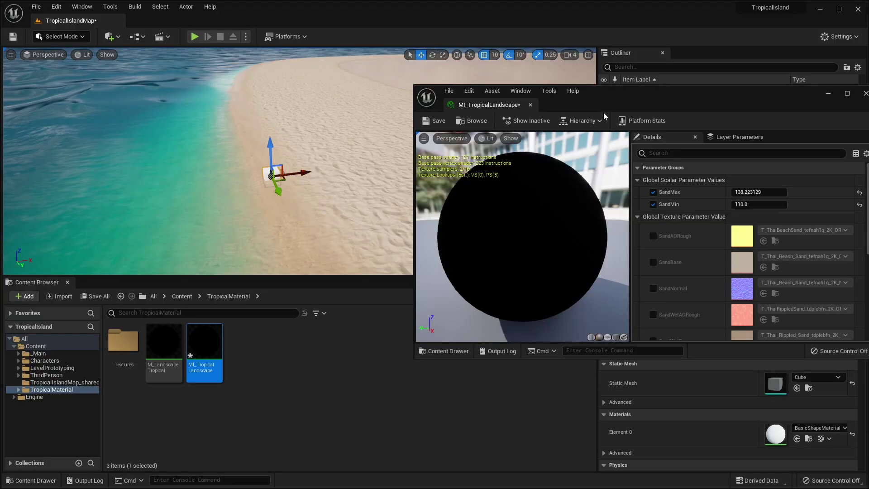
{"action": "left_click_drag", "start_coordinate": [604, 113], "coordinate": [514, 121]}
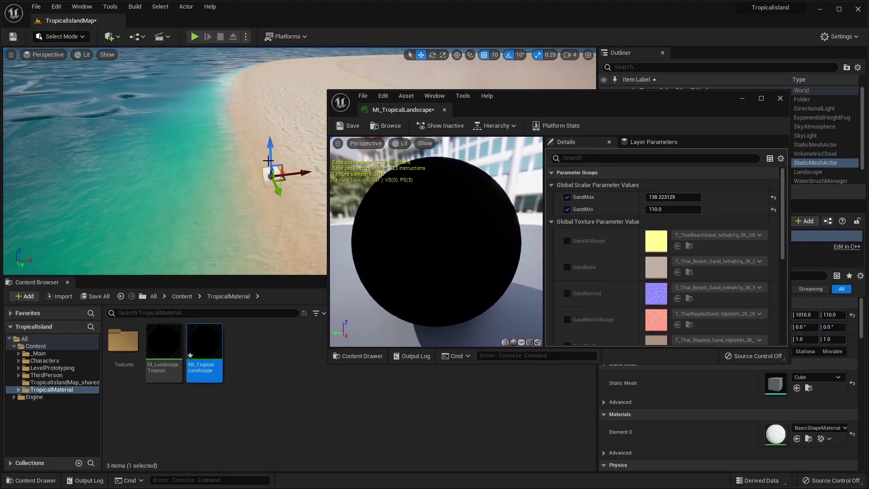
Examine the wet-to-dry sand transition around the cube and compare the cube's Z location with the SandMin value.
{"action": "key", "text": "w"}
{"action": "right_click_drag", "start_coordinate": [283, 160], "coordinate": [288, 174]}
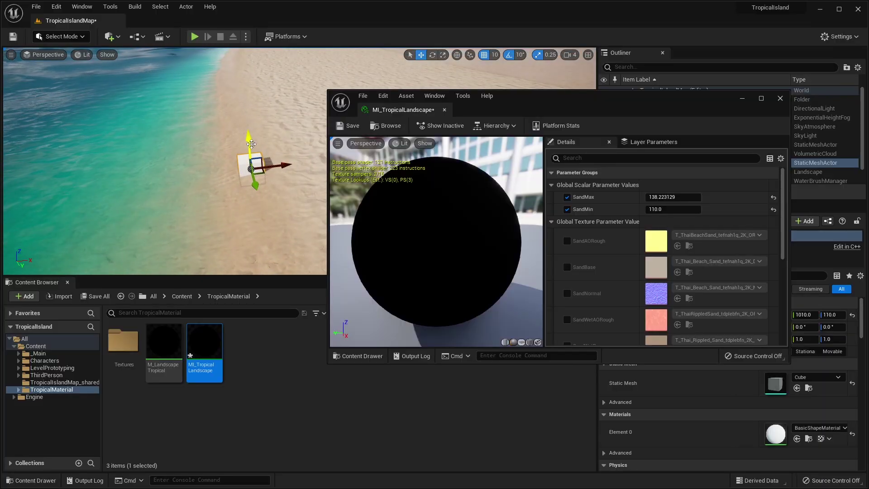
{"action": "right_click_drag", "start_coordinate": [240, 145], "coordinate": [239, 108]}
{"action": "right_click_drag", "start_coordinate": [229, 196], "coordinate": [232, 240]}
{"action": "key", "text": "w"}
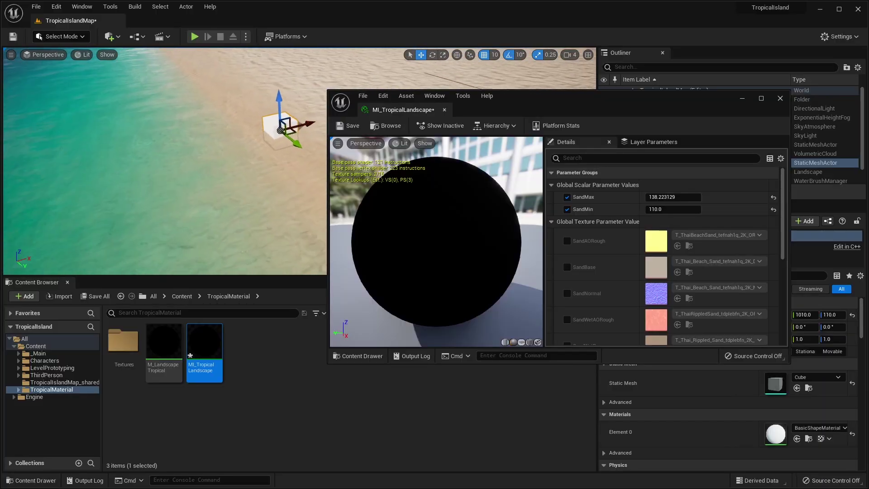
{"action": "mouse_move", "coordinate": [250, 179]}
{"action": "right_mouse_down"}
{"action": "mouse_move", "coordinate": [260, 140]}
{"action": "mouse_move", "coordinate": [250, 179]}
{"action": "right_mouse_up"}
{"action": "key", "text": "s"}
{"action": "left_click_drag", "start_coordinate": [613, 105], "coordinate": [492, 101]}
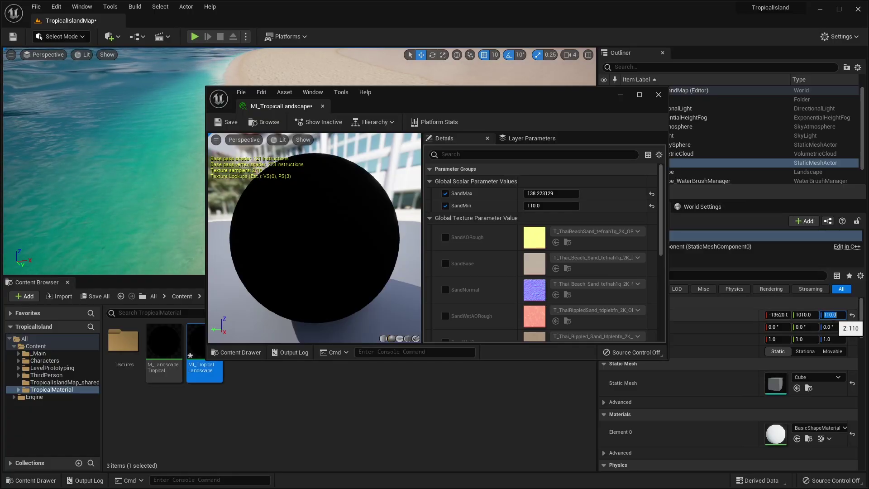
{"action": "left_click_drag", "start_coordinate": [503, 97], "coordinate": [634, 99]}
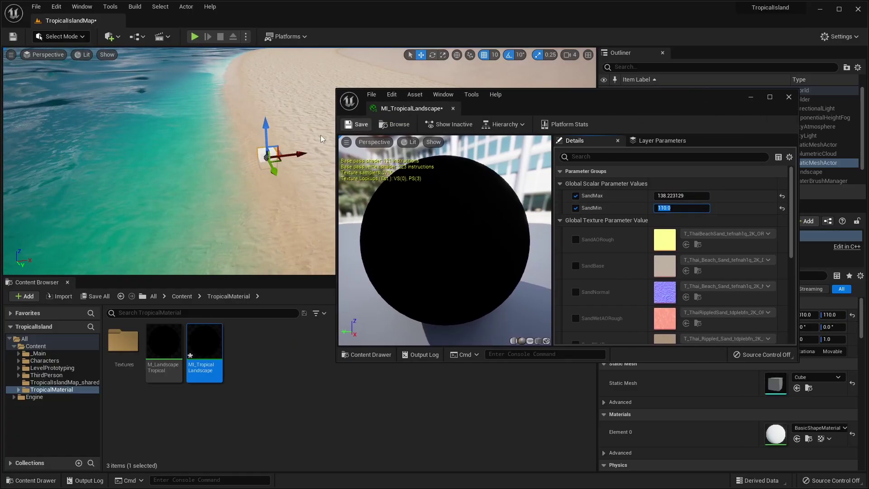
{"action": "right_click_drag", "start_coordinate": [307, 140], "coordinate": [330, 121]}
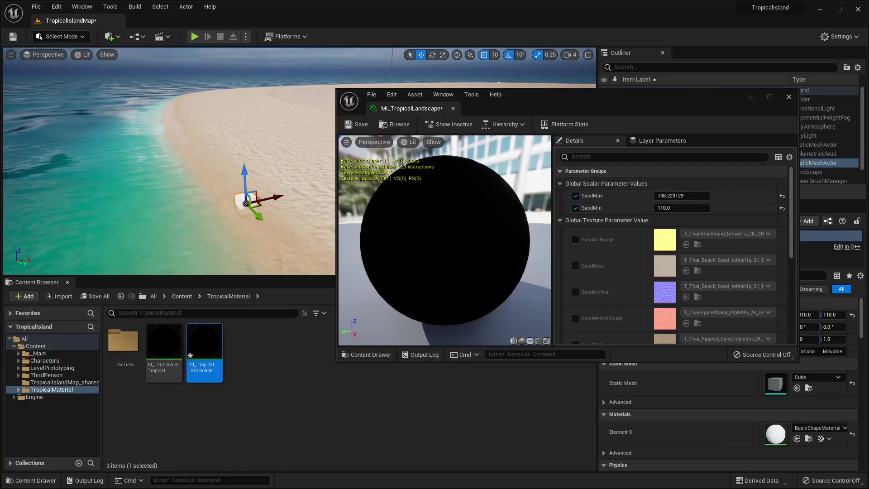
{"action": "right_click_drag", "start_coordinate": [252, 184], "coordinate": [374, 120]}
Save the MI_TropicalLandscape material instance and close its editor.
{"action": "left_click", "coordinate": [363, 124]}
{"action": "left_click", "coordinate": [453, 109]}
{"action": "right_click_drag", "start_coordinate": [442, 113], "coordinate": [424, 152]}
{"action": "left_click", "coordinate": [443, 112]}
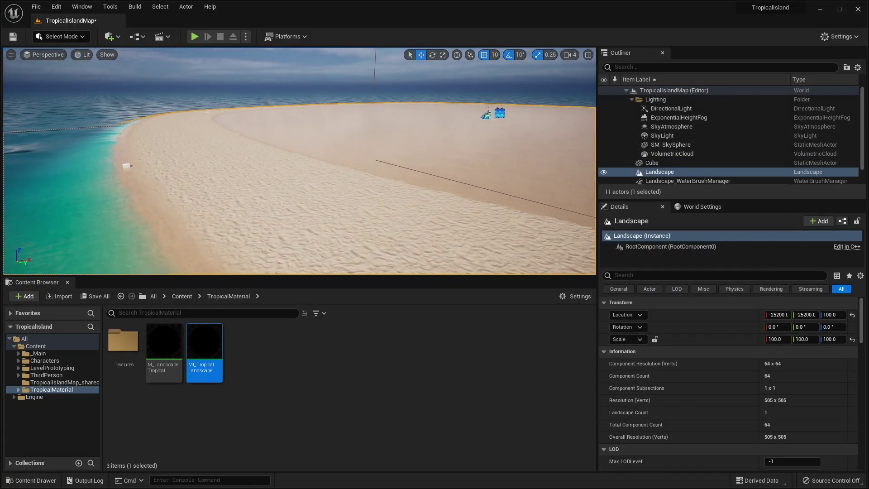
Select the WaterBodyOcean and lower it along Z to 60.
{"action": "mouse_move", "coordinate": [195, 211]}
{"action": "right_mouse_down"}
{"action": "mouse_move", "coordinate": [312, 208]}
{"action": "mouse_move", "coordinate": [196, 211]}
{"action": "right_mouse_up"}
{"action": "left_click", "coordinate": [183, 219]}
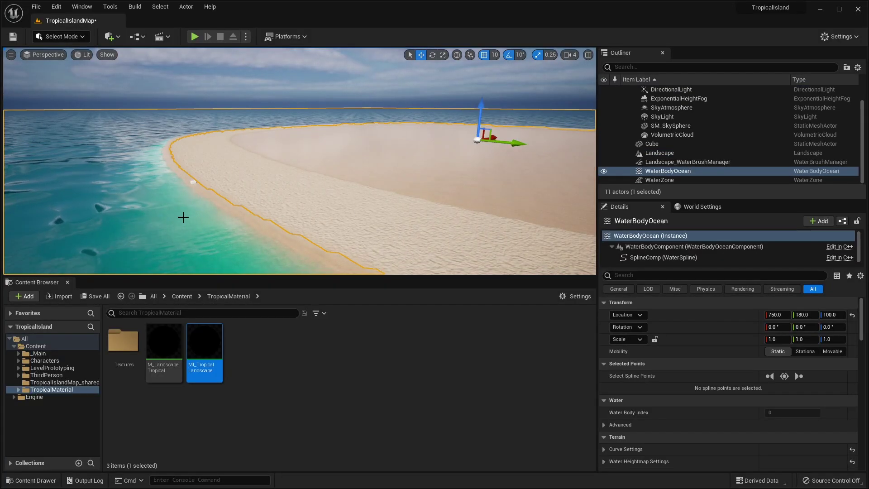
{"action": "right_click_drag", "start_coordinate": [148, 166], "coordinate": [253, 166]}
{"action": "right_click_drag", "start_coordinate": [397, 144], "coordinate": [368, 129]}
{"action": "left_click_drag", "start_coordinate": [420, 120], "coordinate": [420, 128]}
{"action": "right_click_drag", "start_coordinate": [338, 201], "coordinate": [367, 192]}
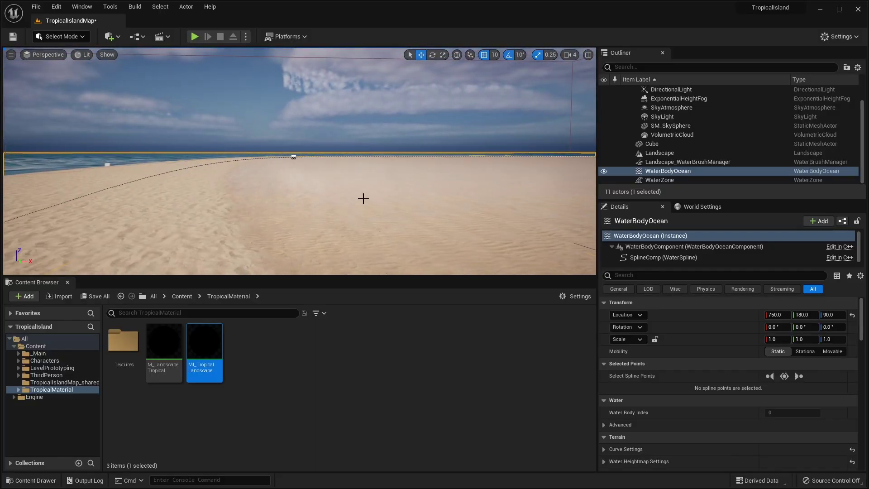
{"action": "right_click_drag", "start_coordinate": [245, 177], "coordinate": [285, 177]}
{"action": "right_click_drag", "start_coordinate": [389, 213], "coordinate": [361, 216]}
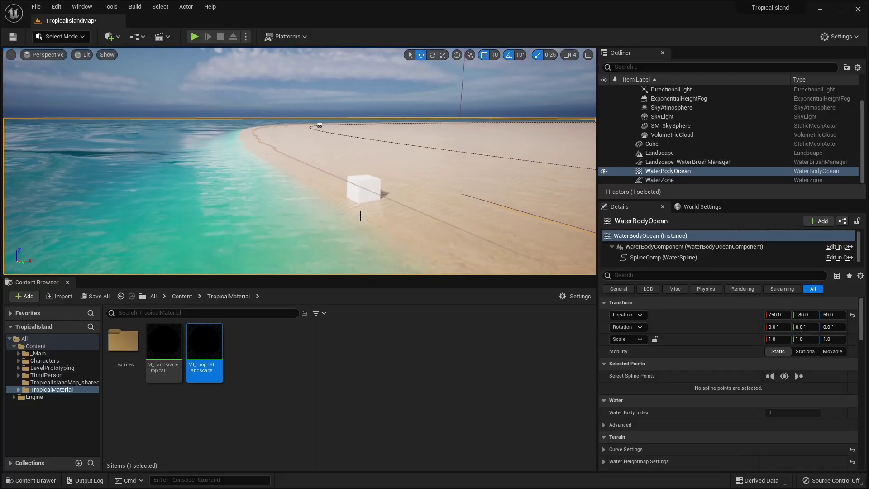
Lower the cube to Z 60, match MI_TropicalLandscape's SandMin at 60 with SandMax about 95.9, and save the material instance.
{"action": "left_click", "coordinate": [368, 192]}
{"action": "right_click_drag", "start_coordinate": [420, 188], "coordinate": [395, 99]}
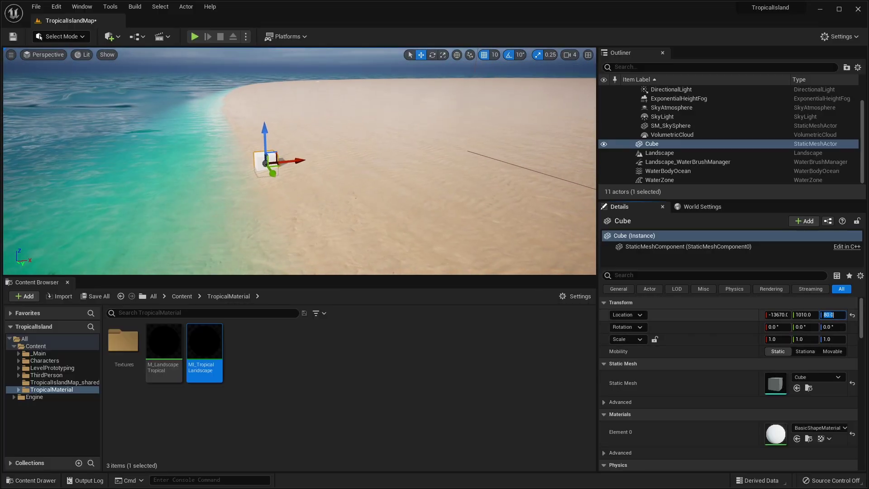
{"action": "double_click", "coordinate": [206, 344]}
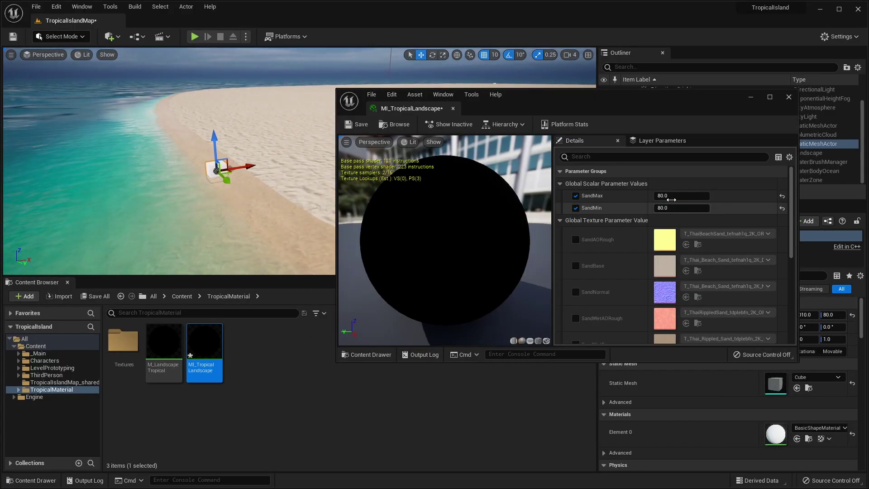
{"action": "left_click_drag", "start_coordinate": [673, 198], "coordinate": [693, 198]}
{"action": "left_click", "coordinate": [358, 125]}
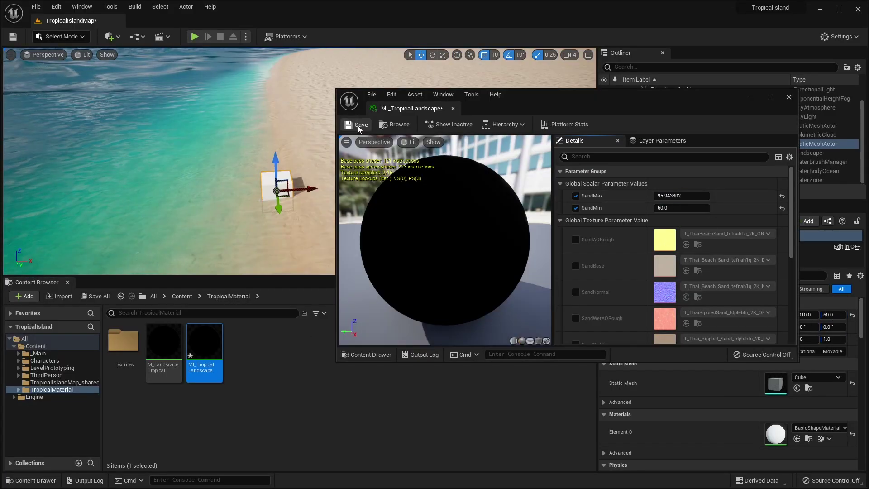
Delete the reference cube from the level and close the MI_TropicalLandscape editor.
{"action": "right_click_drag", "start_coordinate": [140, 189], "coordinate": [177, 215]}
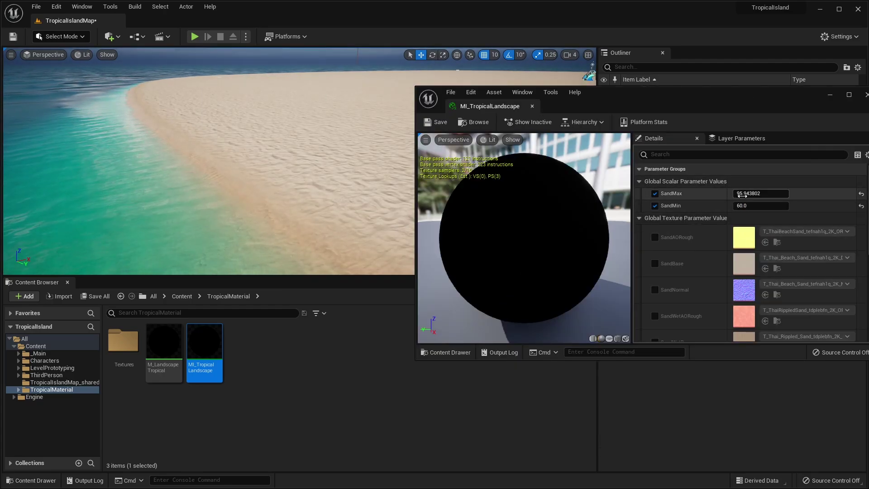
{"action": "left_click_drag", "start_coordinate": [700, 110], "coordinate": [661, 113]}
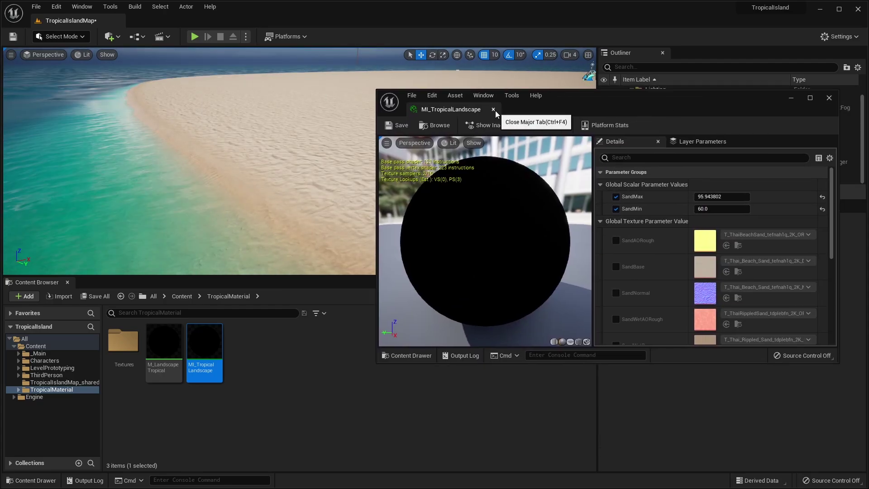
{"action": "left_click", "coordinate": [496, 111]}
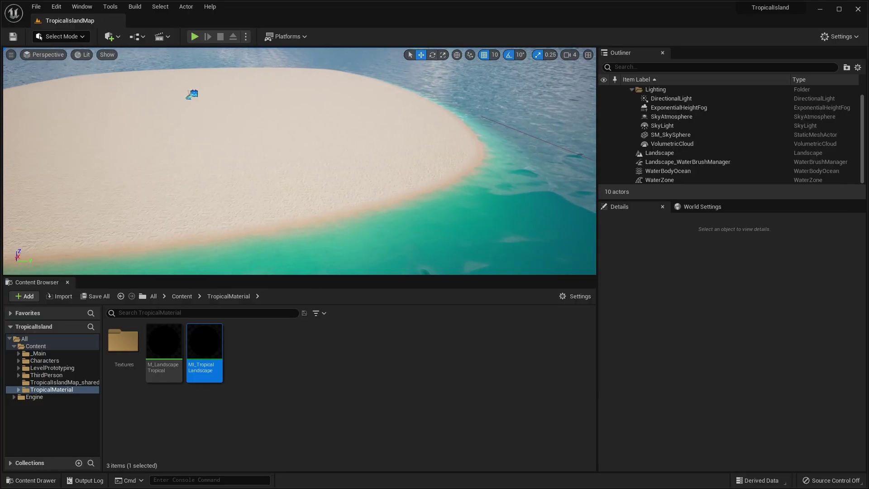
Select the WaterBodyOcean and move one of its near corner spline points inward to reshape the island's shoreline.
{"action": "right_click_drag", "start_coordinate": [113, 129], "coordinate": [80, 129]}
{"action": "right_click_drag", "start_coordinate": [539, 208], "coordinate": [372, 114]}
{"action": "right_click_drag", "start_coordinate": [320, 177], "coordinate": [385, 170]}
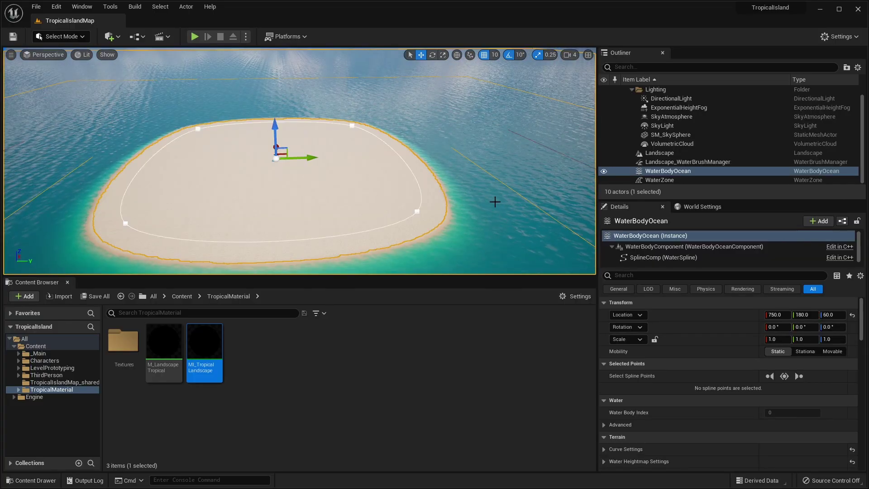
{"action": "right_click_drag", "start_coordinate": [495, 200], "coordinate": [518, 192]}
{"action": "left_click", "coordinate": [478, 191]}
{"action": "left_click_drag", "start_coordinate": [518, 192], "coordinate": [366, 138]}
Reposition the ocean's spline points 3 and 1, placing point 1 at X 2370, Y 3960, for a more irregular island outline.
{"action": "left_click", "coordinate": [133, 216]}
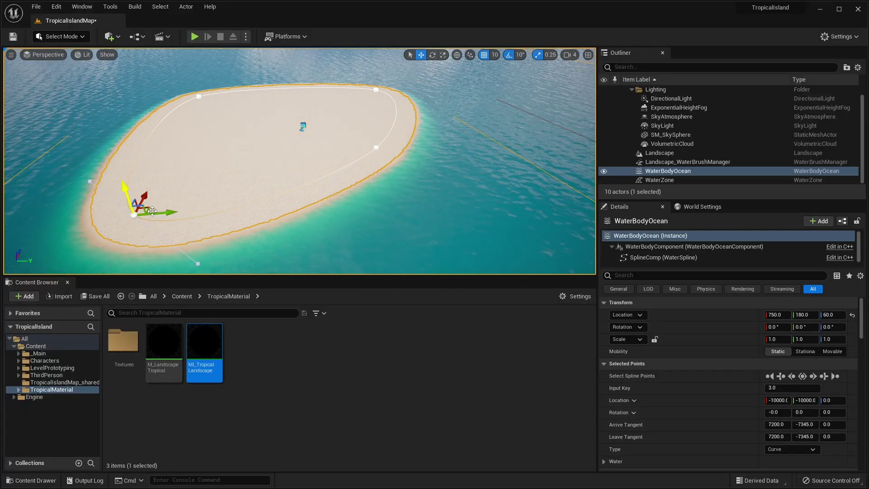
{"action": "right_click_drag", "start_coordinate": [156, 206], "coordinate": [120, 206]}
{"action": "left_click_drag", "start_coordinate": [239, 171], "coordinate": [362, 135]}
{"action": "right_click_drag", "start_coordinate": [417, 133], "coordinate": [441, 126]}
{"action": "left_click", "coordinate": [352, 93]}
{"action": "left_click_drag", "start_coordinate": [370, 108], "coordinate": [403, 149]}
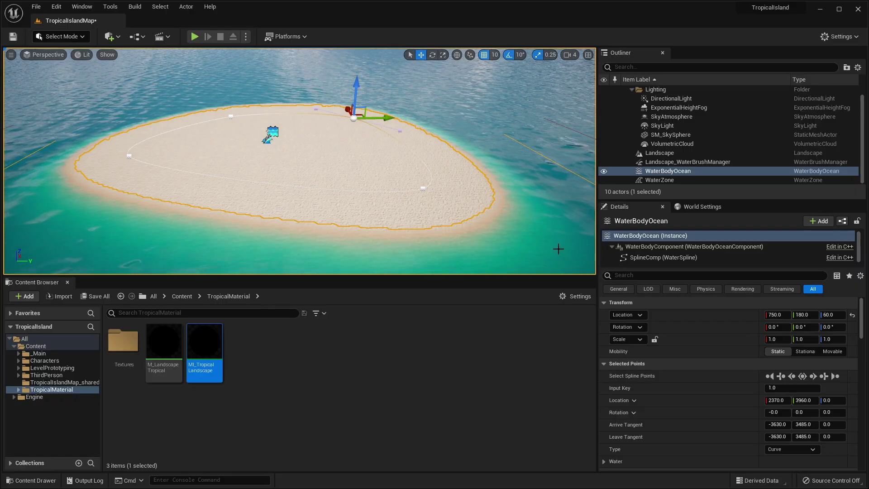
Expand WaterBodyOcean's Water Heightmap Settings and its Falloff Settings, and review the falloff and edge offset options against the island.
{"action": "scroll", "coordinate": [723, 382], "scroll_direction": "down", "scroll_amount": 5}
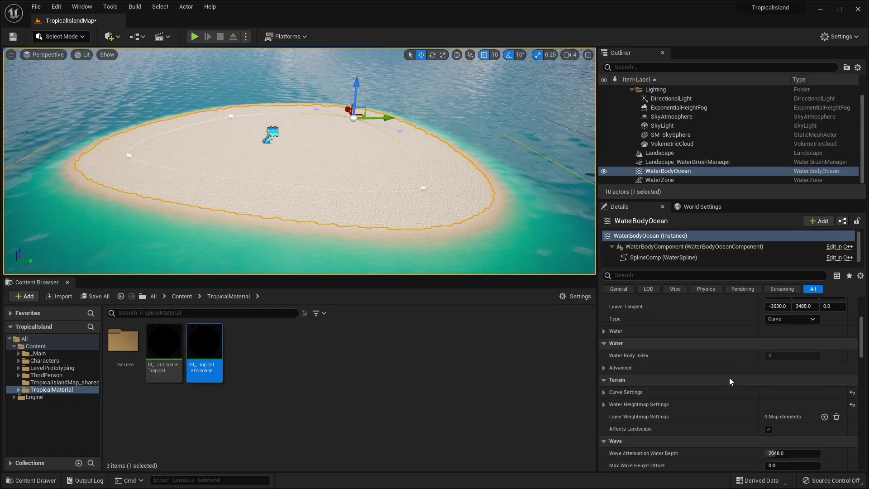
{"action": "scroll", "coordinate": [726, 379], "scroll_direction": "down", "scroll_amount": 2}
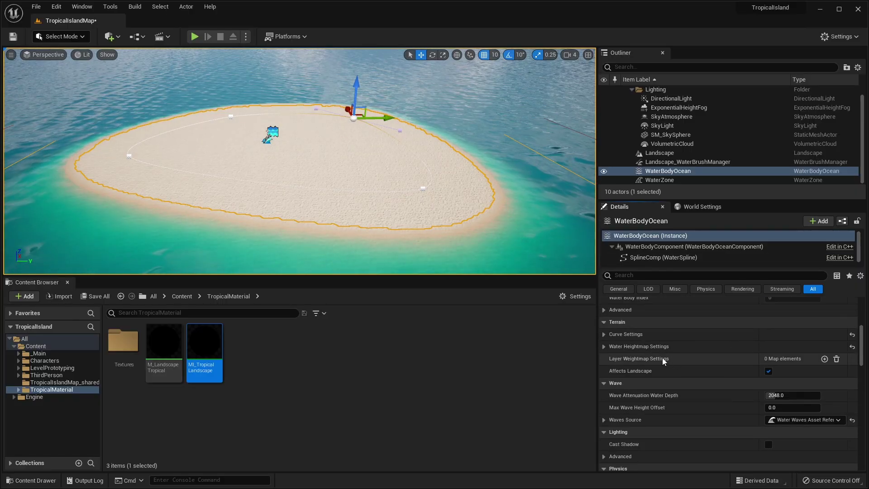
{"action": "left_click", "coordinate": [604, 346]}
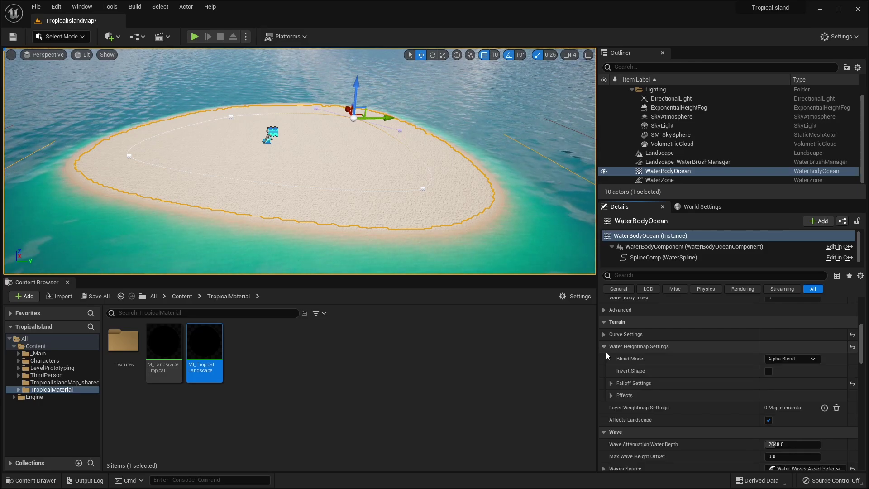
{"action": "scroll", "coordinate": [605, 352], "scroll_direction": "down", "scroll_amount": 1}
{"action": "left_click", "coordinate": [611, 354]}
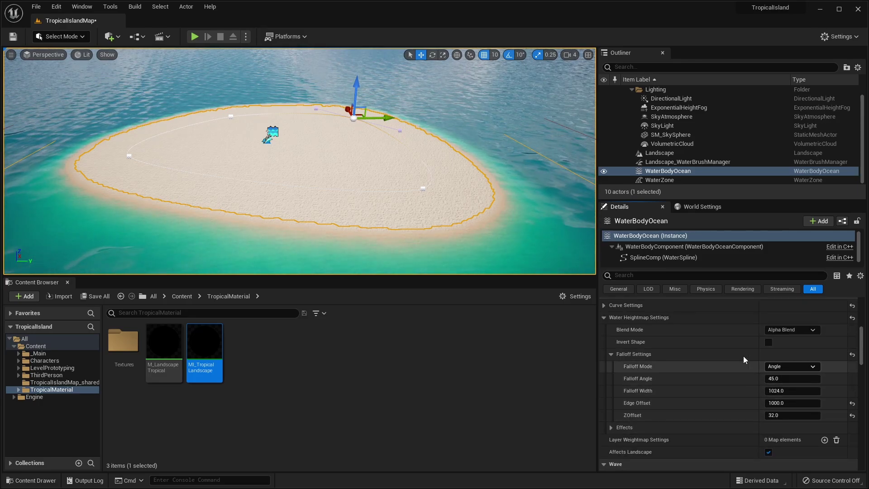
{"action": "right_click_drag", "start_coordinate": [453, 195], "coordinate": [471, 156]}
{"action": "key", "text": "w"}
{"action": "key", "text": "s"}
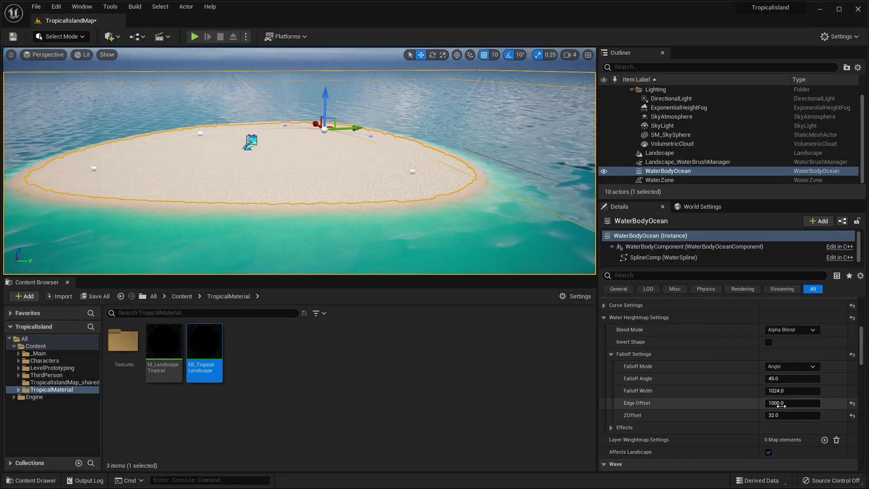
Expand the heightmap Effects with Blurring and Curl Noise, and set Curl 1 Amount to 0.3 to roughen the shoreline.
{"action": "scroll", "coordinate": [643, 391], "scroll_direction": "down", "scroll_amount": 2}
{"action": "left_click", "coordinate": [612, 399]}
{"action": "scroll", "coordinate": [621, 401], "scroll_direction": "down", "scroll_amount": 2}
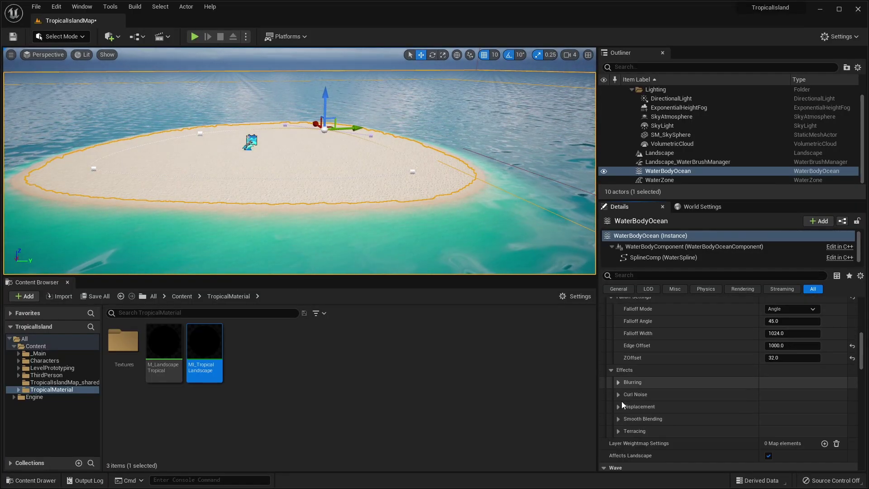
{"action": "scroll", "coordinate": [620, 369], "scroll_direction": "down", "scroll_amount": 1}
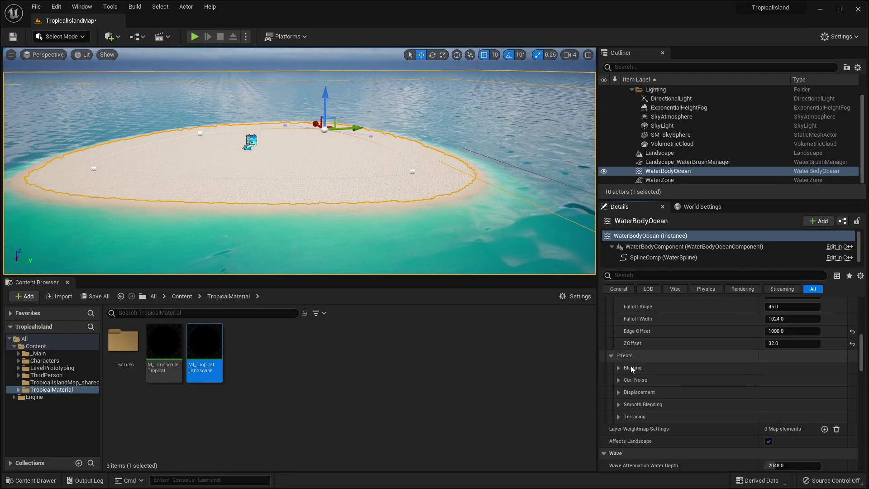
{"action": "right_click_drag", "start_coordinate": [492, 219], "coordinate": [480, 217]}
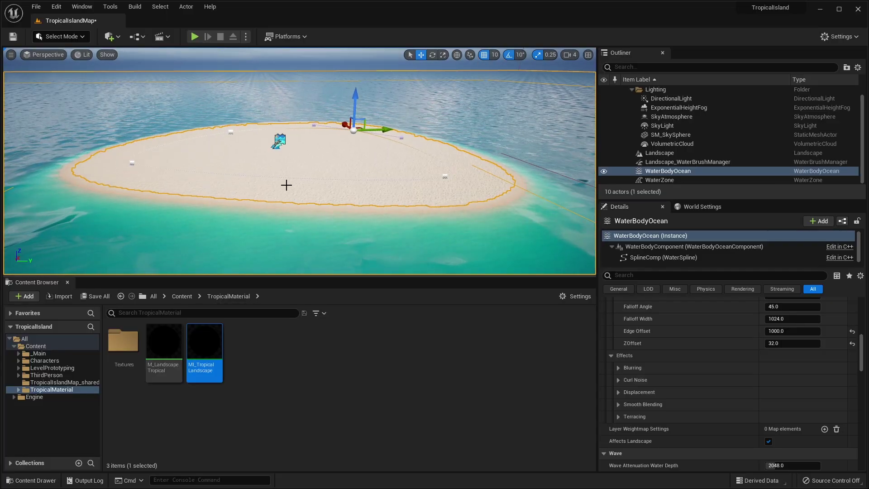
{"action": "left_click", "coordinate": [621, 368]}
{"action": "scroll", "coordinate": [616, 373], "scroll_direction": "down", "scroll_amount": 2}
{"action": "left_click", "coordinate": [617, 374]}
{"action": "scroll", "coordinate": [647, 360], "scroll_direction": "down", "scroll_amount": 2}
{"action": "left_click", "coordinate": [771, 358]}
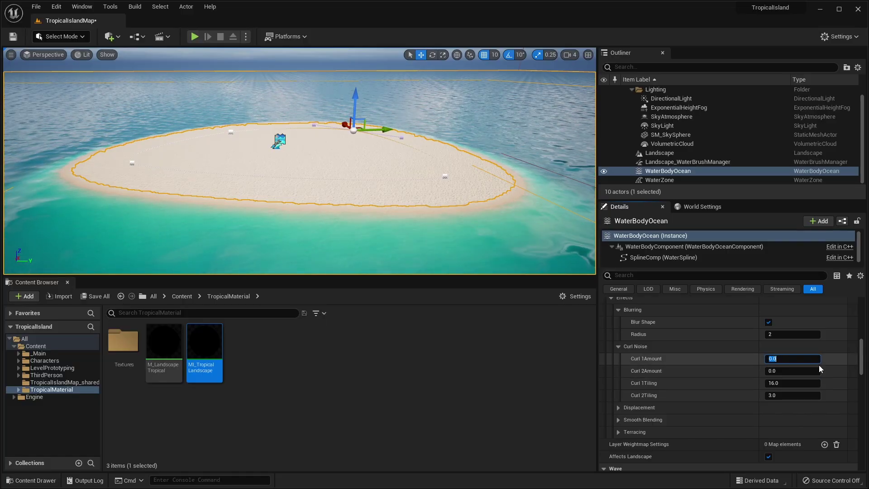
{"action": "type", "text": ".5"}
{"action": "key", "text": "Return"}
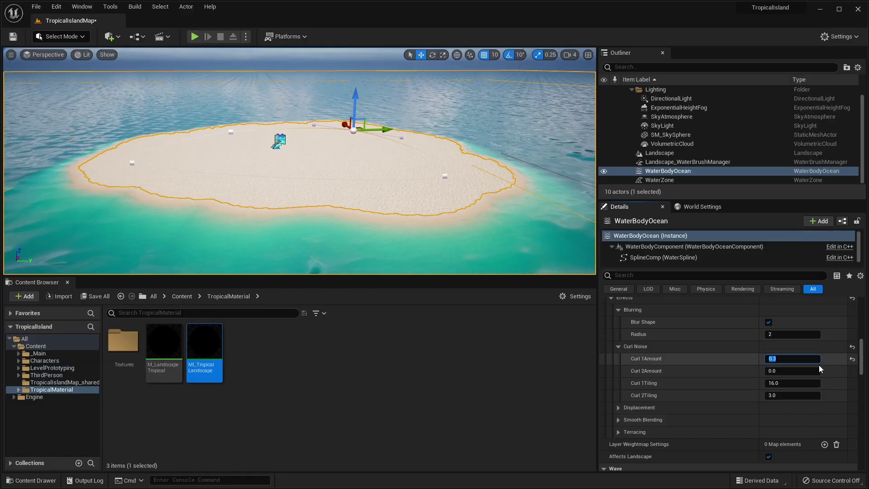
Examine the noisy shoreline in game view from several angles without the selection outline.
{"action": "left_click", "coordinate": [507, 118]}
{"action": "key", "text": "g"}
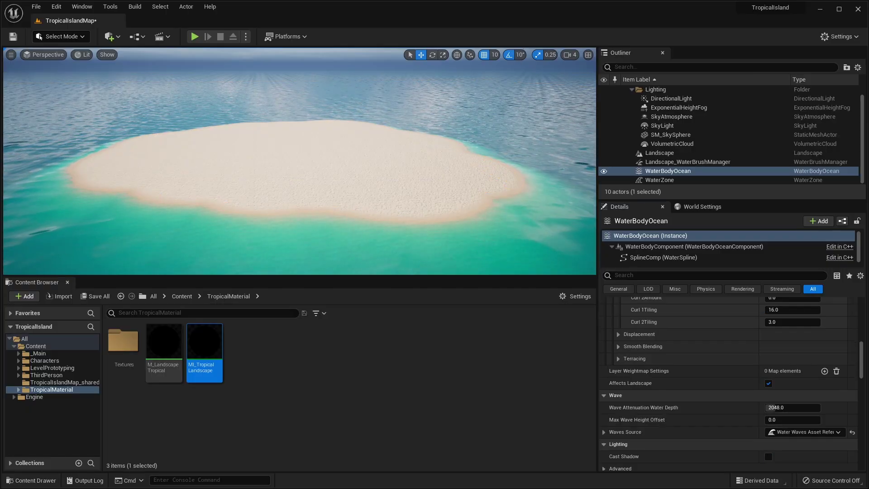
{"action": "right_click_drag", "start_coordinate": [440, 136], "coordinate": [458, 139]}
{"action": "right_click_drag", "start_coordinate": [352, 234], "coordinate": [324, 229]}
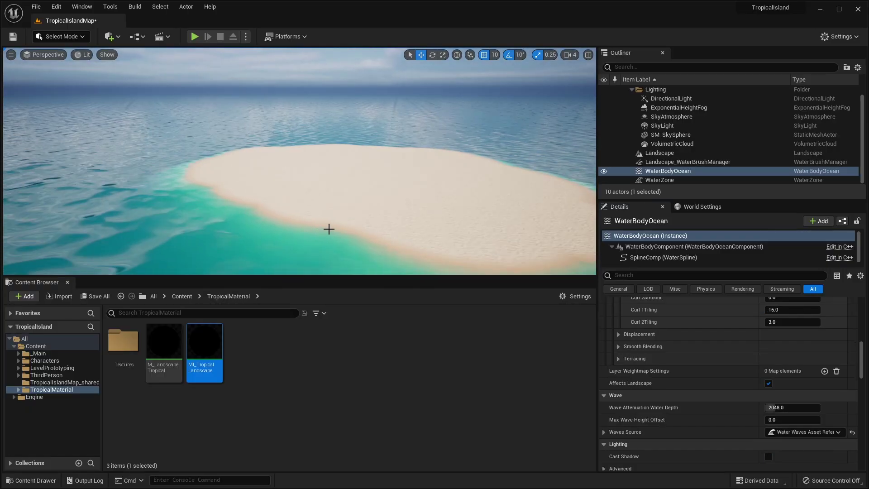
{"action": "right_click_drag", "start_coordinate": [357, 192], "coordinate": [380, 203]}
{"action": "mouse_move", "coordinate": [371, 249]}
{"action": "right_mouse_down"}
{"action": "mouse_move", "coordinate": [394, 249]}
{"action": "mouse_move", "coordinate": [372, 244]}
{"action": "right_mouse_up"}
{"action": "key", "text": "g"}
Set the ocean's Curl 2 Amount to 0.1, Curl 1 Tiling to 20, and Curl 2 Tiling to 30.
{"action": "scroll", "coordinate": [759, 334], "scroll_direction": "up", "scroll_amount": 4}
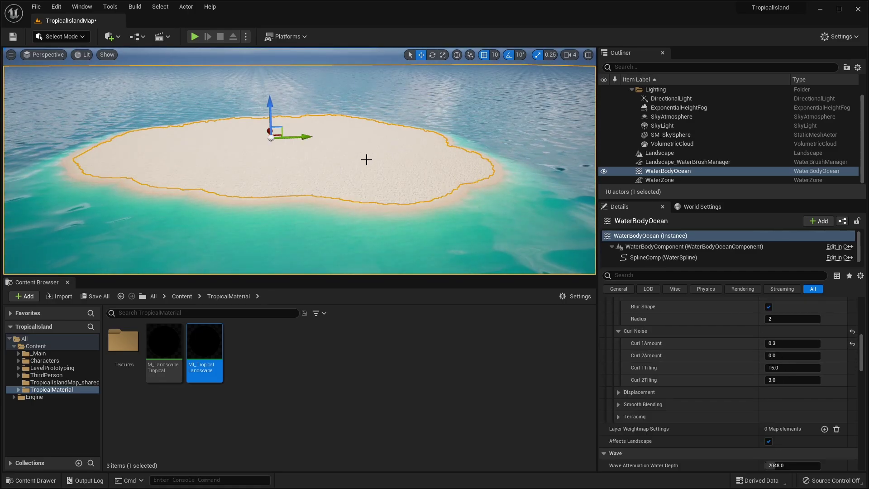
{"action": "type", "text": "0.1"}
{"action": "key", "text": "Return"}
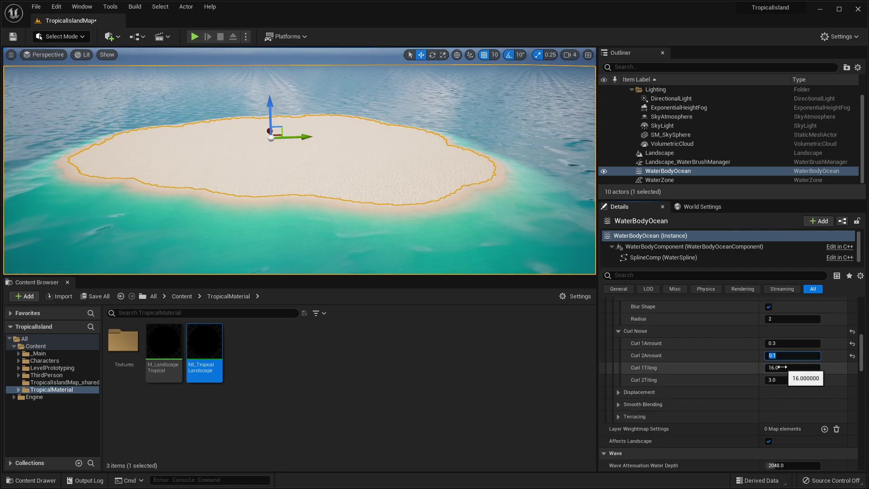
{"action": "left_click", "coordinate": [782, 367]}
{"action": "type", "text": "20"}
{"action": "key", "text": "Tab"}
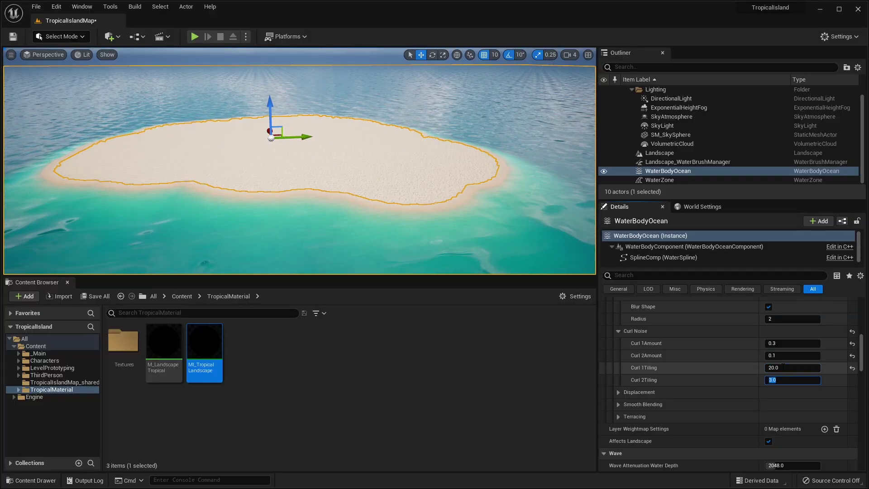
{"action": "type", "text": "30"}
{"action": "key", "text": "Return"}
Inspect the reshaped island and its coastline up close in game view.
{"action": "right_click_drag", "start_coordinate": [491, 217], "coordinate": [493, 212]}
{"action": "key", "text": "g"}
{"action": "right_click_drag", "start_coordinate": [483, 178], "coordinate": [478, 172]}
{"action": "key", "text": "w"}
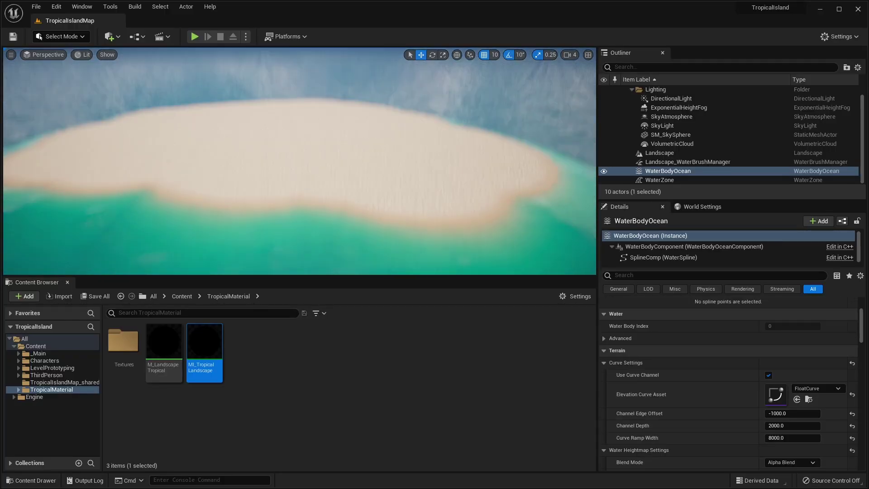
{"action": "right_click_drag", "start_coordinate": [491, 187], "coordinate": [489, 175]}
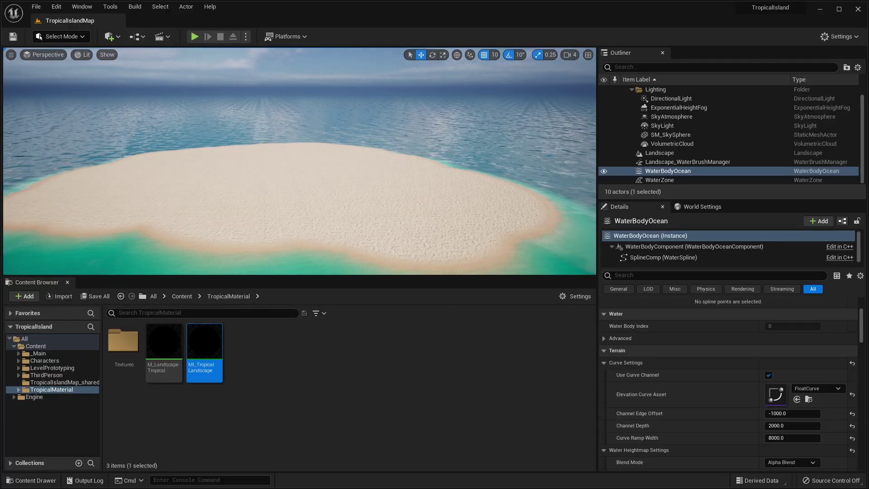
{"action": "right_click_drag", "start_coordinate": [362, 181], "coordinate": [348, 182]}
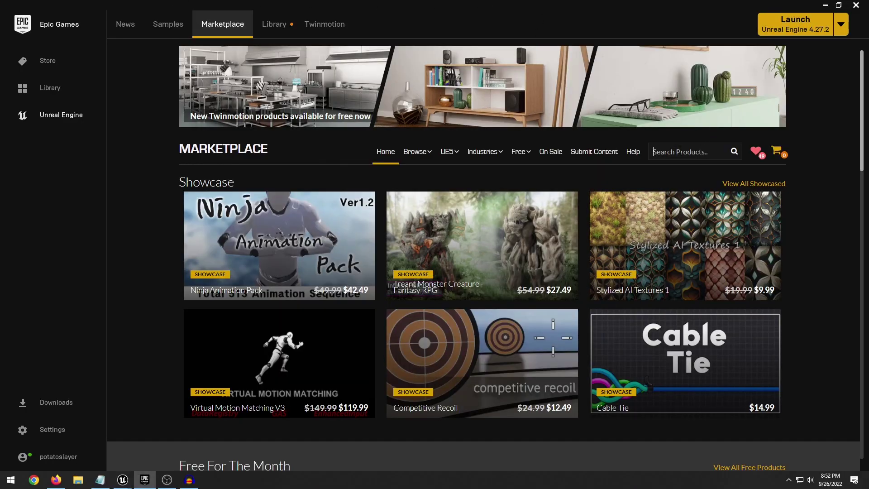
In the Epic Games Launcher, search the Marketplace for free "tropical" assets and add tropical Vegetation: Banana Plants to the project.
{"action": "type", "text": "tropical"}
{"action": "key", "text": "Return"}
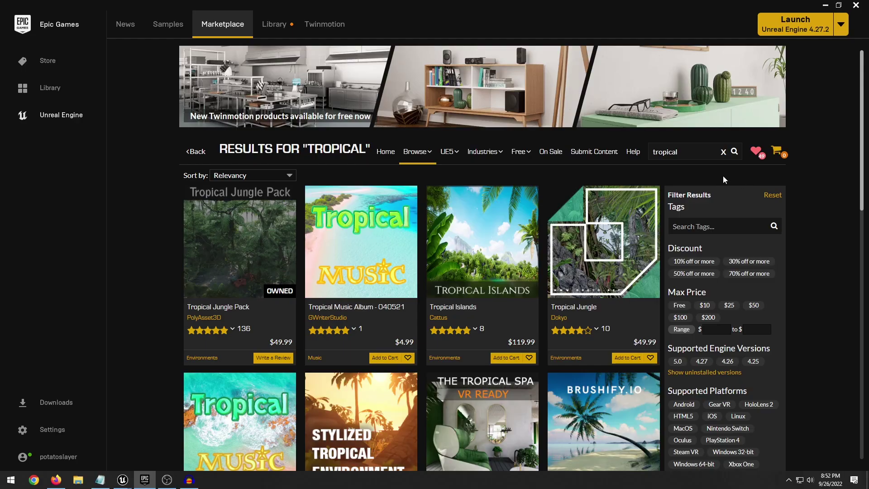
{"action": "left_click", "coordinate": [679, 306]}
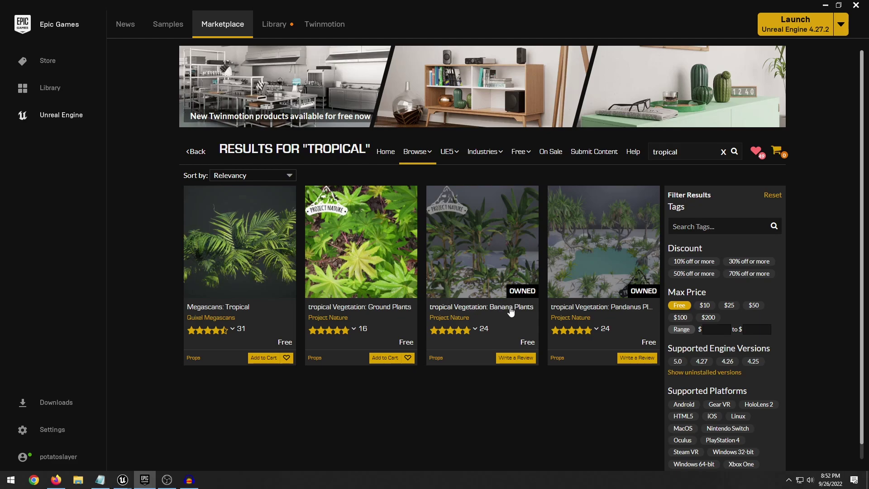
{"action": "left_click", "coordinate": [511, 312]}
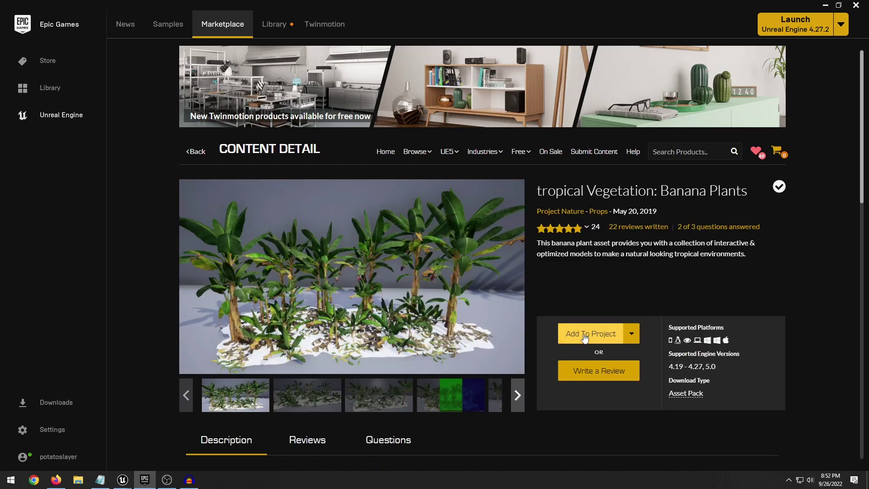
{"action": "left_click", "coordinate": [576, 340]}
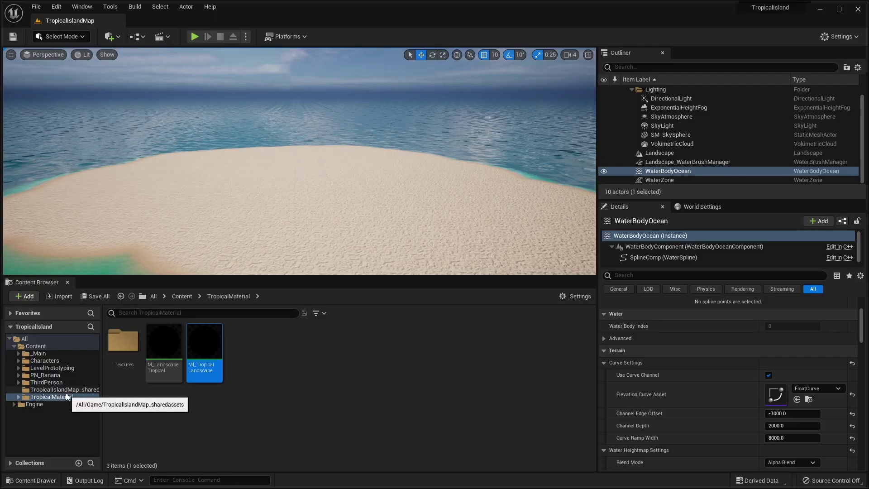
Open PN_Banana's Meshes/props folder in Unreal Editor and select gound Bananas_02, gound Bananas_03, rottenLeaves_01 and rottenLeaves_02.
{"action": "left_click", "coordinate": [45, 375]}
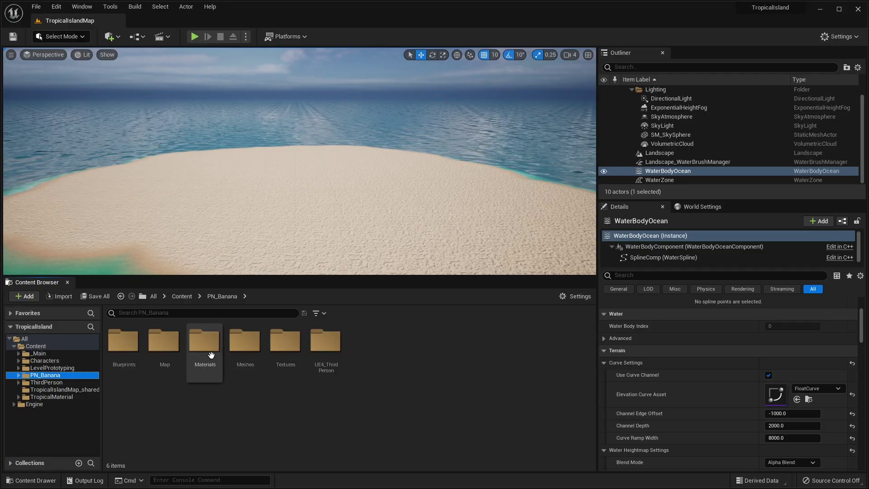
{"action": "left_click", "coordinate": [257, 354]}
{"action": "double_click", "coordinate": [258, 355]}
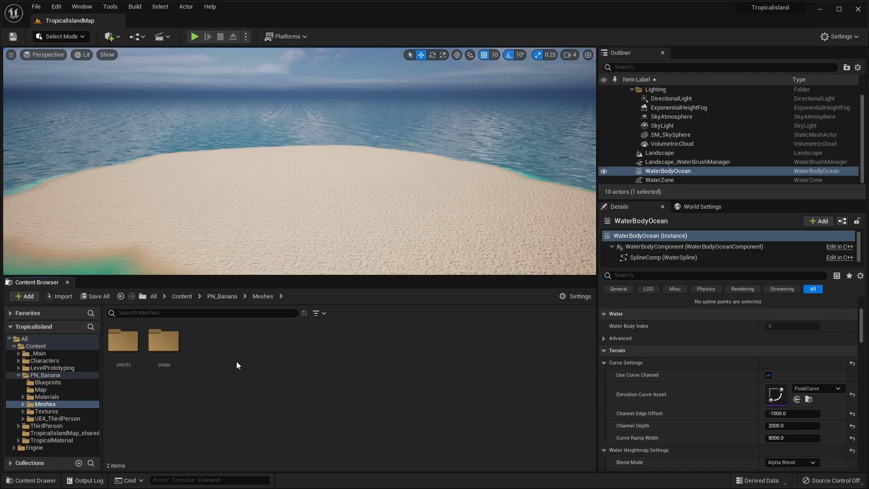
{"action": "double_click", "coordinate": [160, 354]}
{"action": "left_click", "coordinate": [164, 353]}
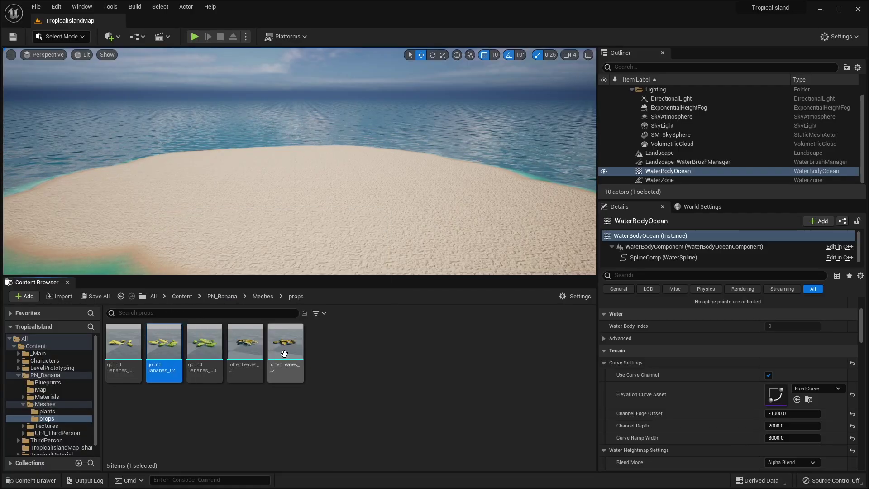
{"action": "left_click", "coordinate": [285, 354]}
{"action": "left_click", "coordinate": [169, 357], "text": "shift"}
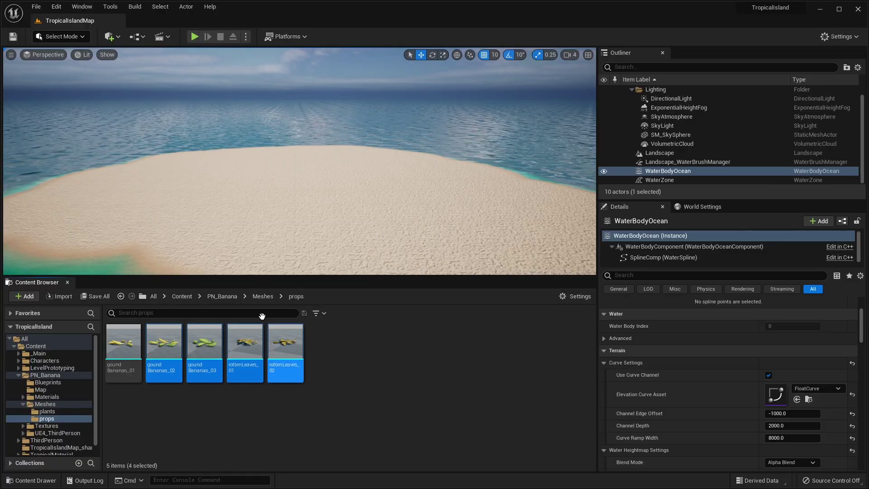
Switch to Foliage Mode, add the four selected prop meshes as foliage types, and close the Content Browser.
{"action": "left_click", "coordinate": [62, 36]}
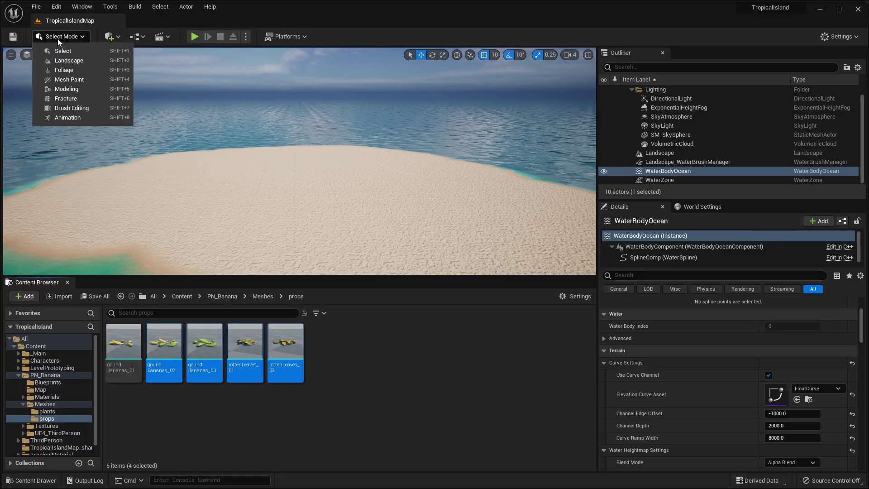
{"action": "left_click", "coordinate": [64, 70]}
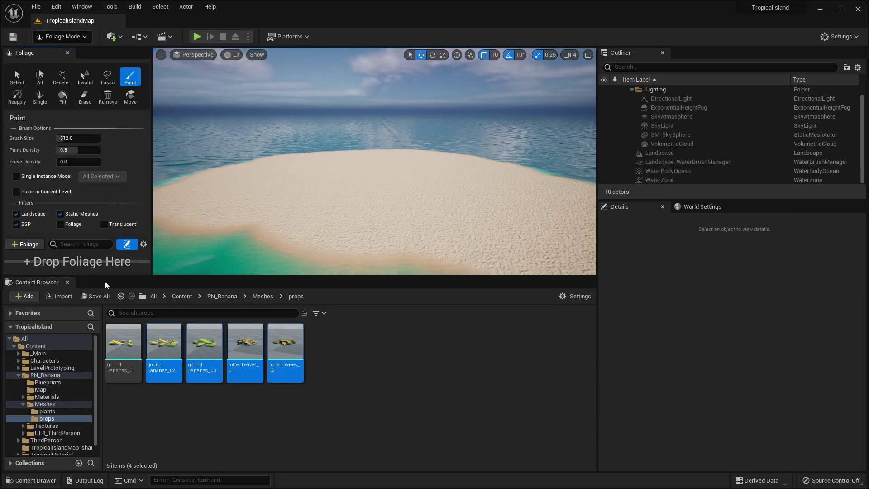
{"action": "left_click_drag", "start_coordinate": [138, 276], "coordinate": [148, 354]}
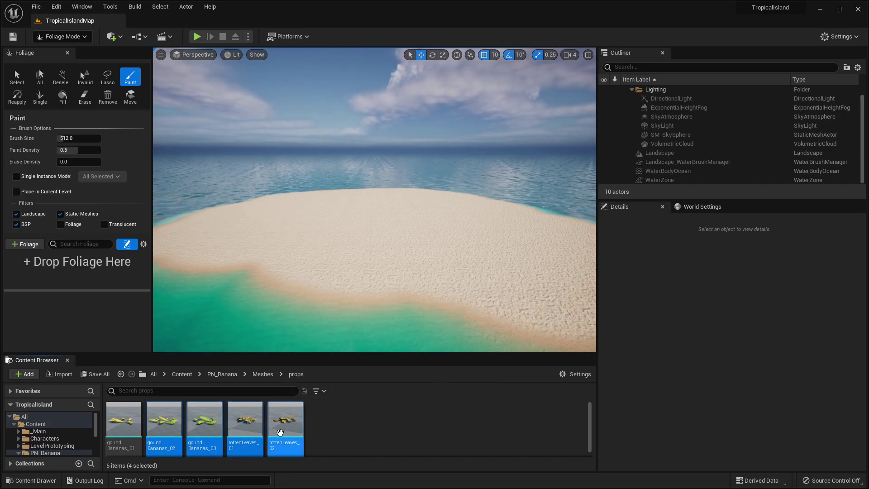
{"action": "left_click_drag", "start_coordinate": [280, 433], "coordinate": [73, 297]}
{"action": "left_click", "coordinate": [68, 360]}
Select all four foliage types and set the Paint Density to 0.1.
{"action": "left_click", "coordinate": [100, 269]}
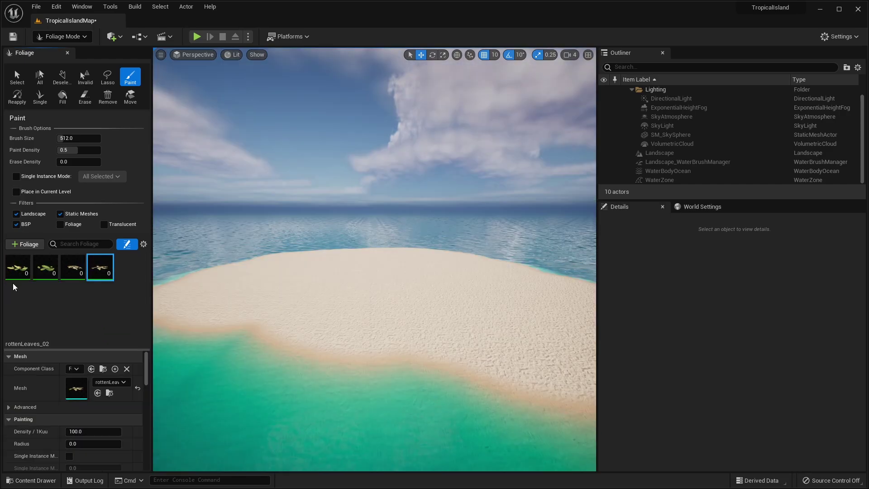
{"action": "left_click", "coordinate": [12, 277], "text": "shift"}
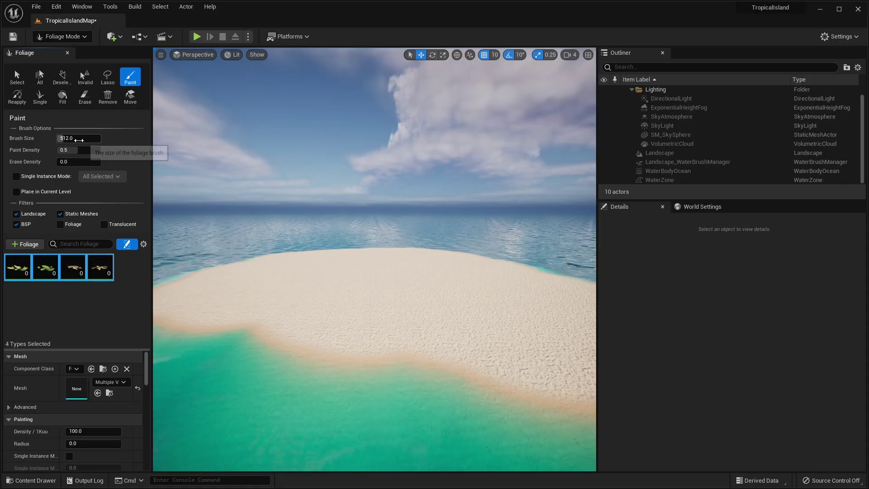
{"action": "left_click", "coordinate": [97, 147]}
{"action": "type", "text": "0.01"}
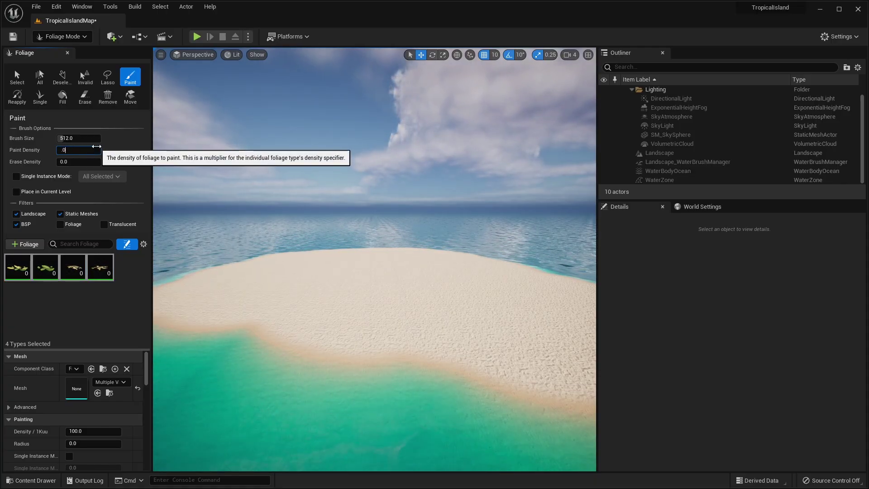
{"action": "key", "text": "Return"}
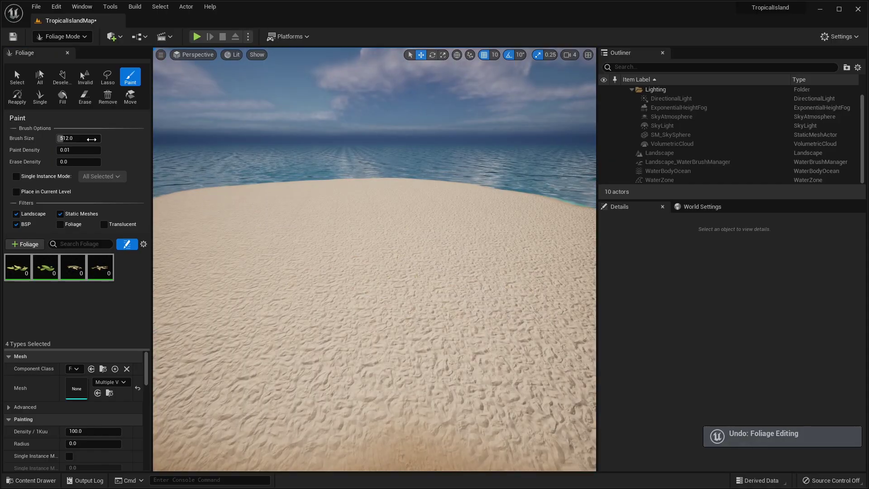
{"action": "left_click", "coordinate": [77, 149]}
{"action": "type", "text": "0.1"}
{"action": "key", "text": "Return"}
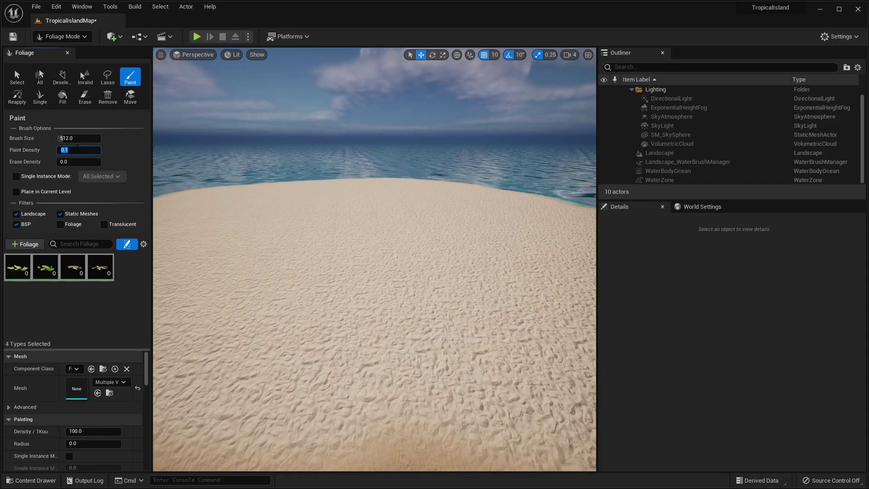
Enlarge the foliage brush to about 1045 and paint banana and rotten-leaf debris across the middle of the island.
{"action": "left_click_drag", "start_coordinate": [69, 139], "coordinate": [78, 138]}
{"action": "right_click_drag", "start_coordinate": [484, 281], "coordinate": [476, 299]}
{"action": "key", "text": "s"}
{"action": "key", "text": "w"}
{"action": "right_click", "coordinate": [450, 272]}
{"action": "right_click_drag", "start_coordinate": [401, 270], "coordinate": [397, 272]}
{"action": "key", "text": "s"}
{"action": "left_click_drag", "start_coordinate": [329, 286], "coordinate": [346, 278]}
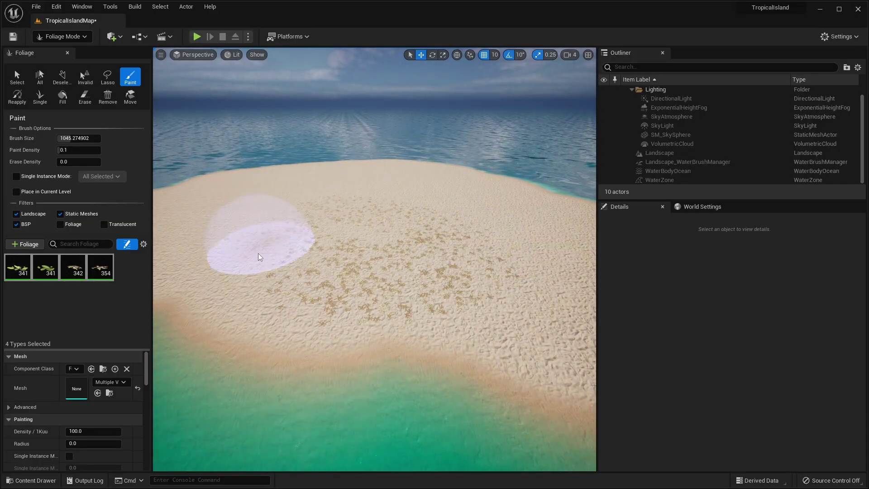
Paint more banana and rotten-leaf debris over the remaining bare sand until the whole island interior is covered.
{"action": "key", "text": "w"}
{"action": "mouse_move", "coordinate": [447, 236]}
{"action": "right_mouse_down"}
{"action": "mouse_move", "coordinate": [374, 226]}
{"action": "mouse_move", "coordinate": [380, 240]}
{"action": "right_mouse_up"}
{"action": "key", "text": "s"}
{"action": "key", "text": "w"}
{"action": "key", "text": "s"}
{"action": "key", "text": "s"}
{"action": "left_click_drag", "start_coordinate": [458, 258], "coordinate": [408, 280]}
{"action": "right_click_drag", "start_coordinate": [408, 281], "coordinate": [444, 290]}
{"action": "mouse_move", "coordinate": [353, 290]}
{"action": "left_mouse_down"}
{"action": "mouse_move", "coordinate": [375, 322]}
{"action": "mouse_move", "coordinate": [399, 316]}
{"action": "left_mouse_up"}
{"action": "right_click_drag", "start_coordinate": [399, 317], "coordinate": [339, 278]}
{"action": "mouse_move", "coordinate": [339, 277]}
{"action": "left_mouse_down"}
{"action": "mouse_move", "coordinate": [293, 270]}
{"action": "mouse_move", "coordinate": [293, 221]}
{"action": "mouse_move", "coordinate": [401, 202]}
{"action": "left_mouse_up"}
{"action": "key", "text": "d"}
{"action": "mouse_move", "coordinate": [402, 202]}
{"action": "right_mouse_down"}
{"action": "mouse_move", "coordinate": [376, 200]}
{"action": "mouse_move", "coordinate": [281, 227]}
{"action": "right_mouse_up"}
{"action": "key", "text": "d"}
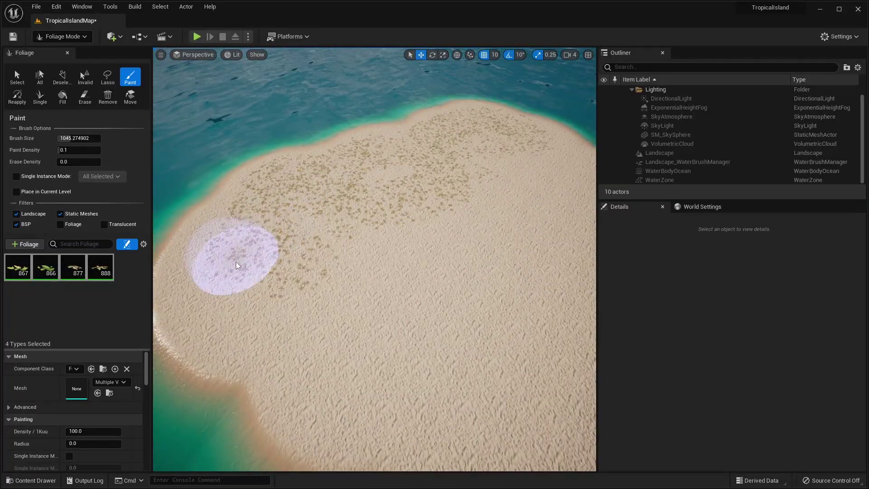
{"action": "mouse_move", "coordinate": [235, 269]}
{"action": "left_mouse_down"}
{"action": "mouse_move", "coordinate": [312, 332]}
{"action": "mouse_move", "coordinate": [333, 384]}
{"action": "left_mouse_up"}
{"action": "right_click_drag", "start_coordinate": [333, 384], "coordinate": [389, 322]}
{"action": "key", "text": "s"}
{"action": "mouse_move", "coordinate": [389, 321]}
{"action": "left_mouse_down"}
{"action": "mouse_move", "coordinate": [489, 260]}
{"action": "mouse_move", "coordinate": [461, 216]}
{"action": "mouse_move", "coordinate": [430, 286]}
{"action": "left_mouse_up"}
{"action": "key", "text": "w"}
{"action": "mouse_move", "coordinate": [430, 285]}
{"action": "right_mouse_down"}
{"action": "mouse_move", "coordinate": [424, 254]}
{"action": "mouse_move", "coordinate": [414, 295]}
{"action": "right_mouse_up"}
{"action": "left_click_drag", "start_coordinate": [414, 295], "coordinate": [208, 189]}
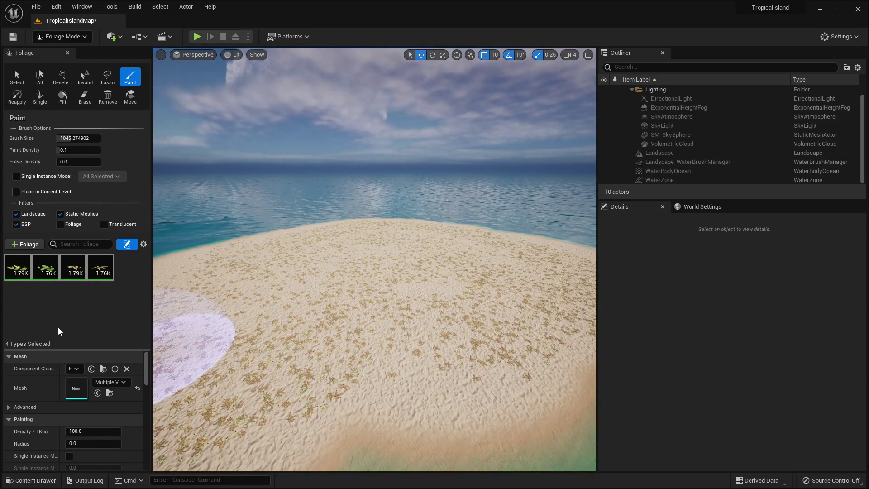
Add banana_01_01, 01_02, 01_05, 01_06, banana_02_01, 02_06 and 02_07 from PN_Banana's Meshes/plants folder as foliage types.
{"action": "left_click", "coordinate": [27, 481]}
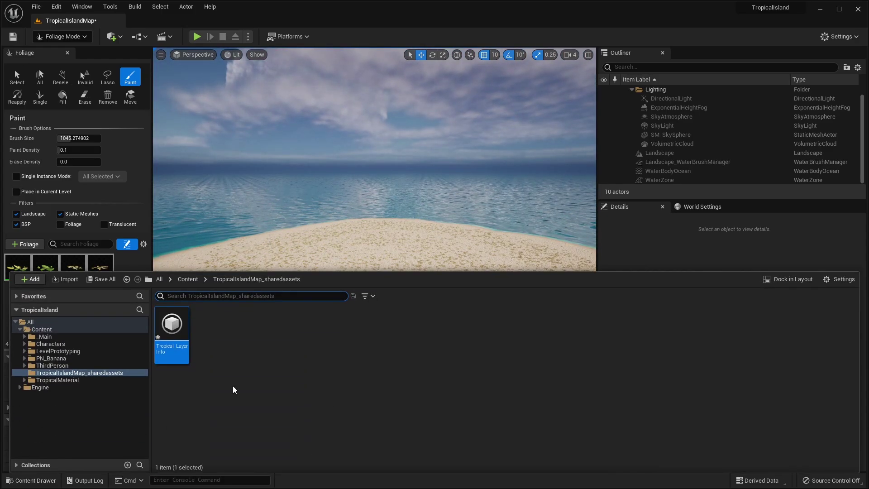
{"action": "left_click", "coordinate": [60, 358]}
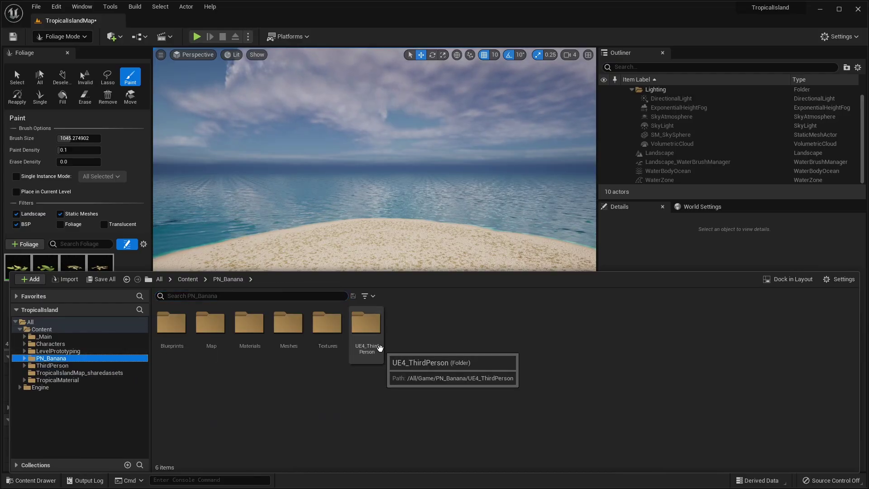
{"action": "double_click", "coordinate": [283, 341]}
{"action": "double_click", "coordinate": [171, 335]}
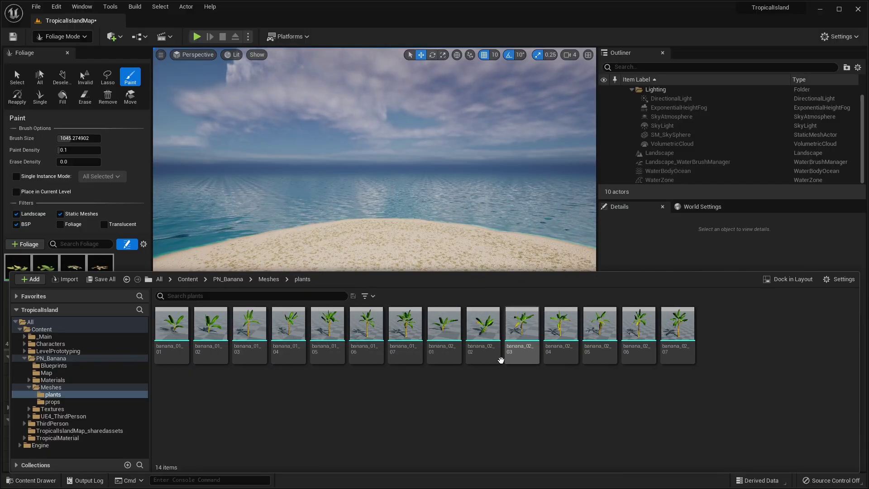
{"action": "left_click", "coordinate": [209, 336]}
{"action": "left_click", "coordinate": [183, 334], "text": "ctrl"}
{"action": "left_click", "coordinate": [443, 333], "text": "ctrl"}
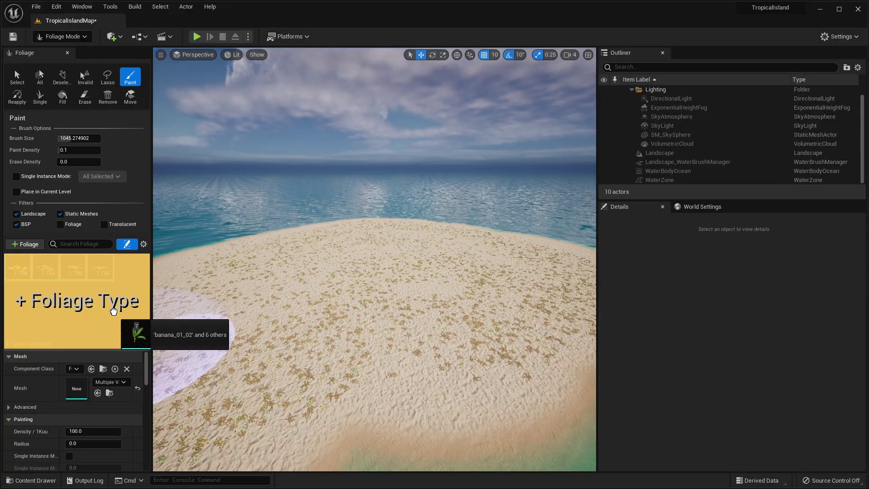
{"action": "left_click_drag", "start_coordinate": [114, 311], "coordinate": [120, 314]}
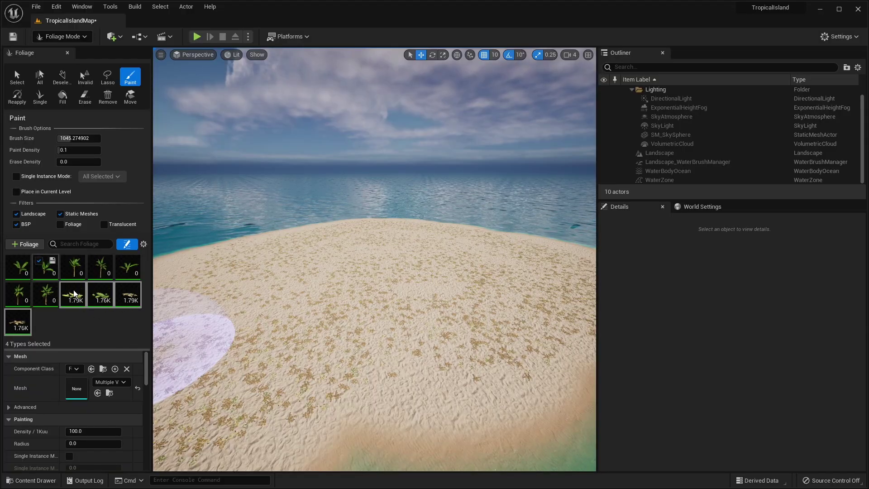
Add Palm_01, Palm_02 and Palm_05 from the _Main/Meshes/PalmTrees folder as foliage types.
{"action": "left_click", "coordinate": [31, 481]}
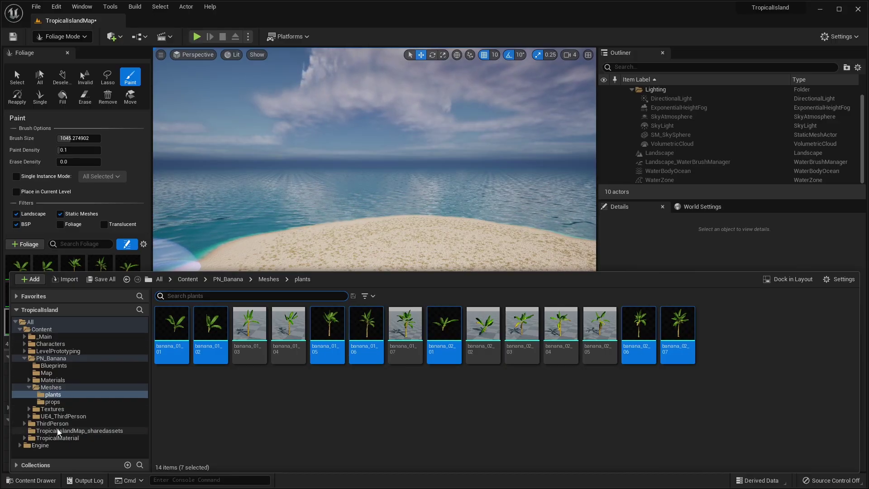
{"action": "left_click", "coordinate": [42, 337]}
{"action": "double_click", "coordinate": [172, 323]}
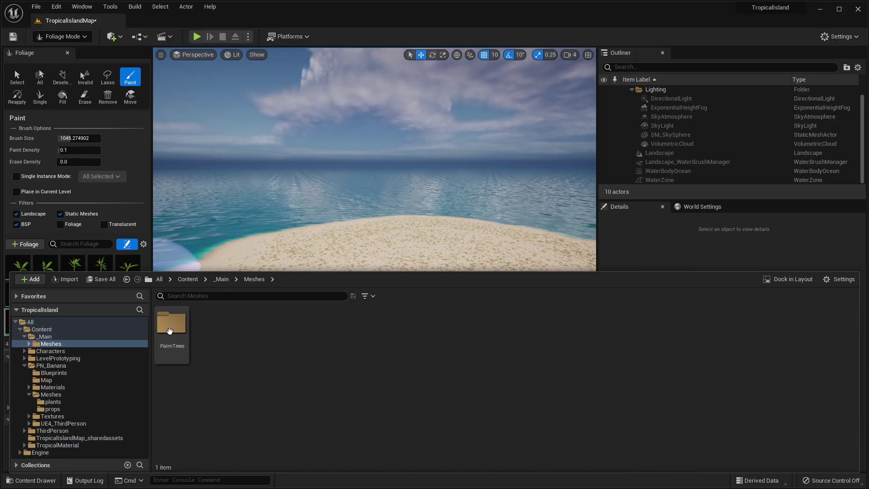
{"action": "double_click", "coordinate": [172, 323]}
{"action": "left_click", "coordinate": [212, 334]}
{"action": "left_click", "coordinate": [281, 333], "text": "ctrl"}
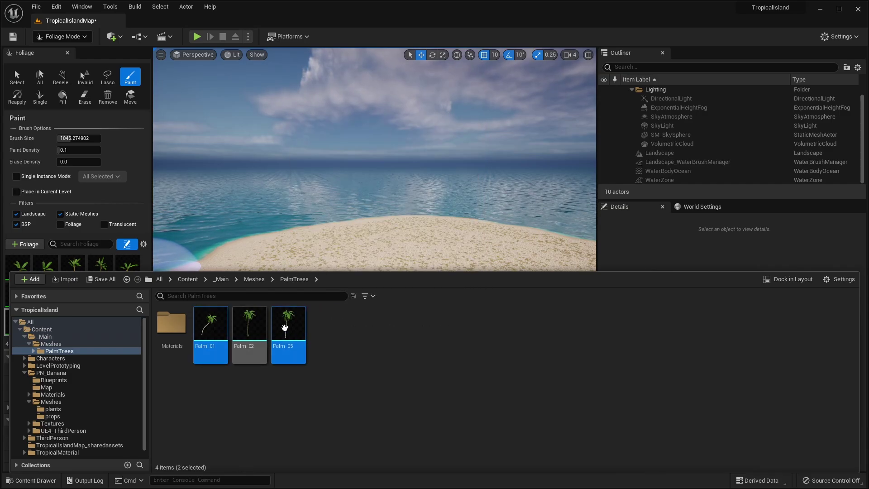
{"action": "left_click", "coordinate": [244, 330], "text": "ctrl"}
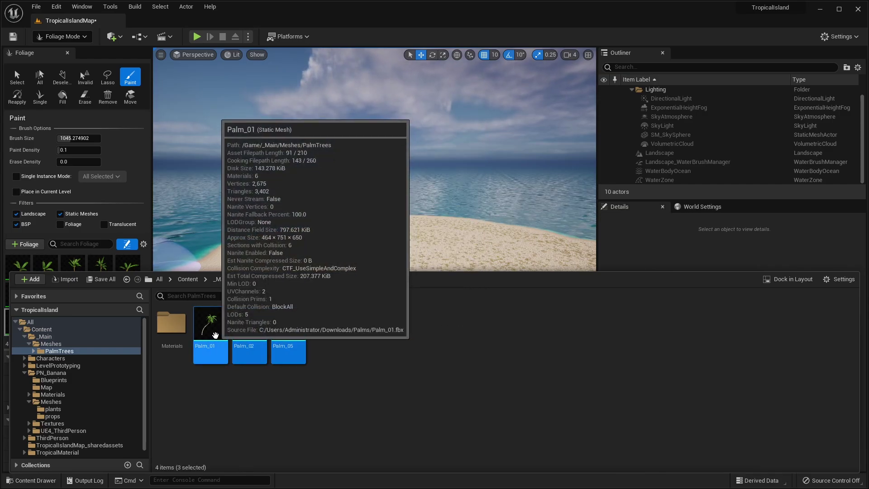
{"action": "left_click_drag", "start_coordinate": [280, 335], "coordinate": [39, 300]}
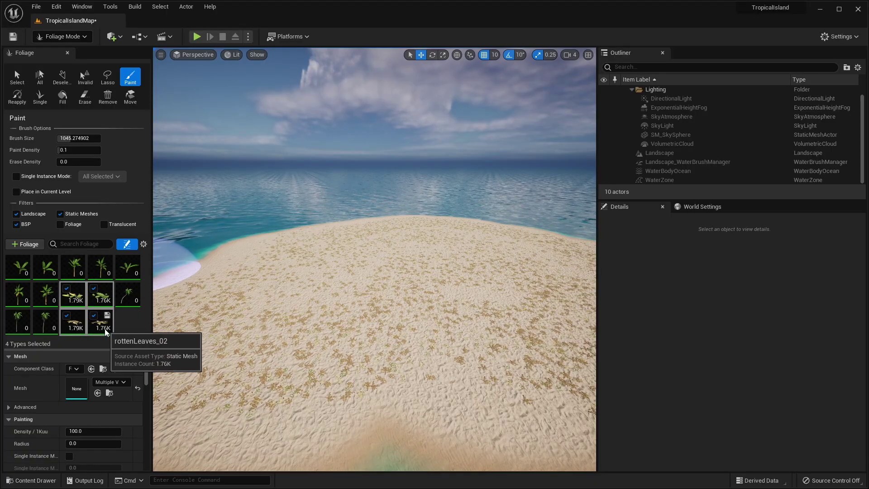
Disable painting for the four ground-debris types and select the foliage types from banana_01_01 through the last palm.
{"action": "left_click", "coordinate": [94, 316]}
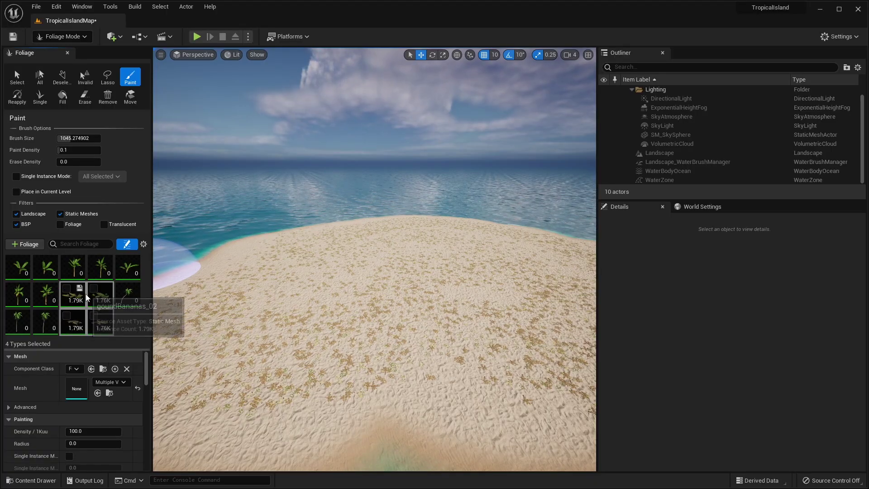
{"action": "left_click", "coordinate": [48, 321]}
{"action": "left_click", "coordinate": [20, 275], "text": "shift"}
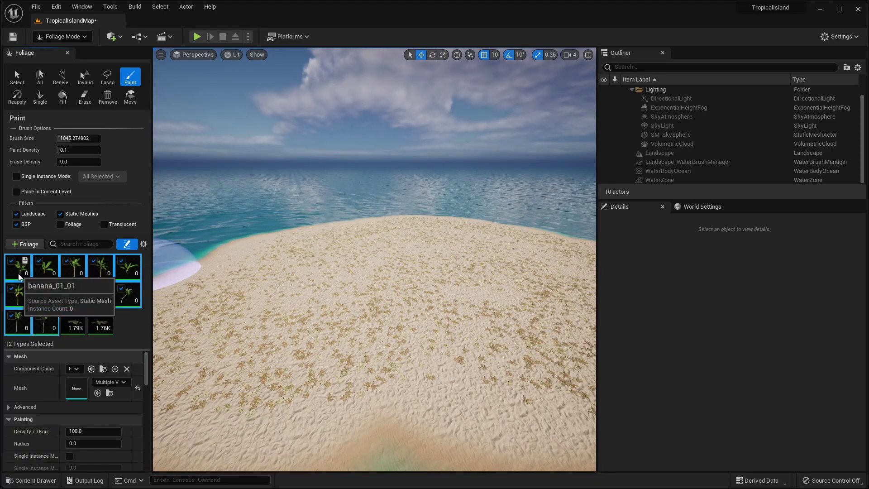
Try painting the banana and palm foliage across the middle of the island, and undo the strokes.
{"action": "right_click_drag", "start_coordinate": [339, 346], "coordinate": [368, 345]}
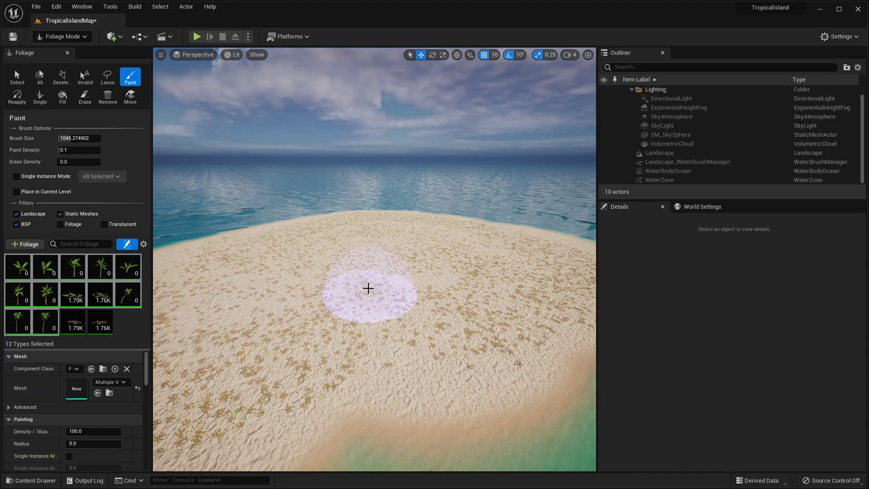
{"action": "right_click_drag", "start_coordinate": [382, 301], "coordinate": [387, 292]}
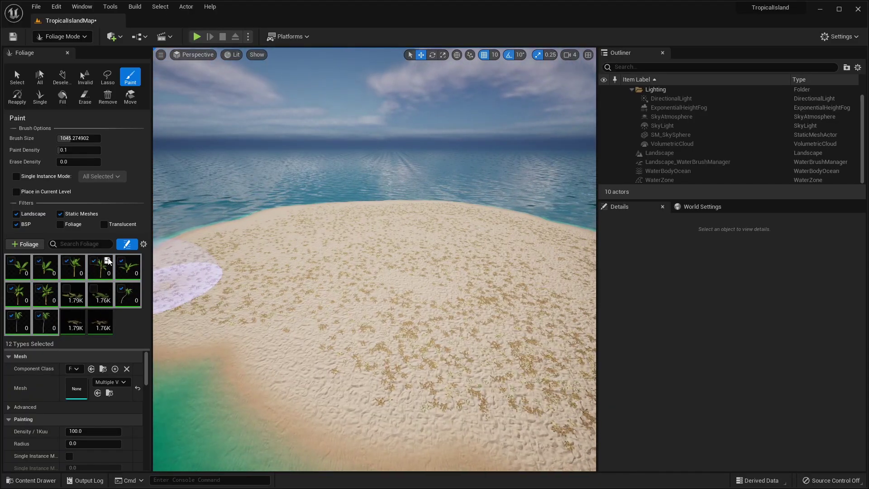
{"action": "left_click_drag", "start_coordinate": [339, 292], "coordinate": [417, 282]}
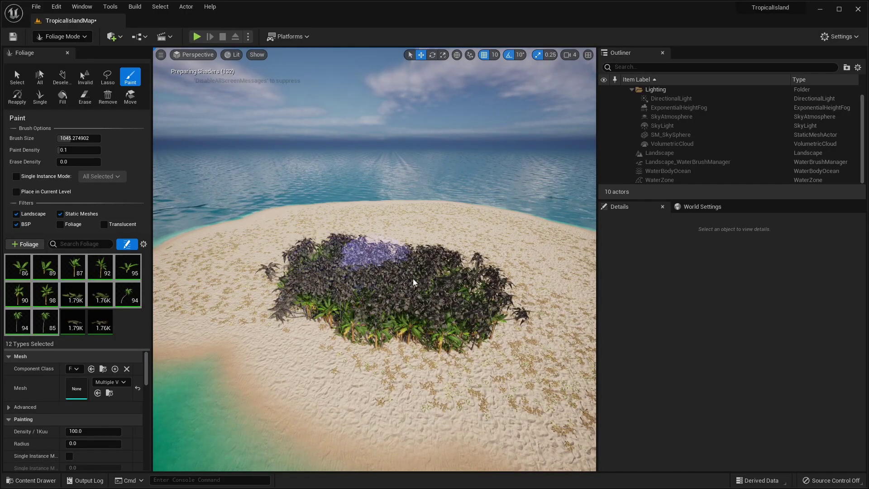
{"action": "right_click_drag", "start_coordinate": [468, 297], "coordinate": [476, 327]}
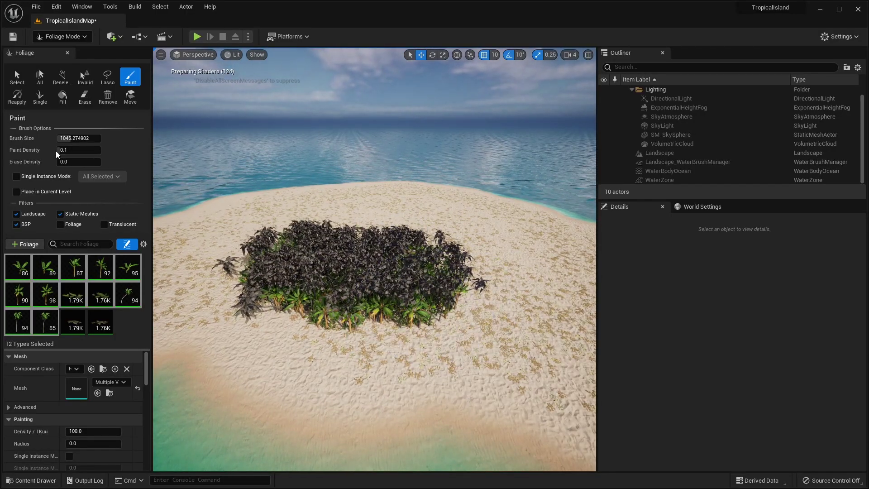
{"action": "right_click_drag", "start_coordinate": [420, 292], "coordinate": [428, 299]}
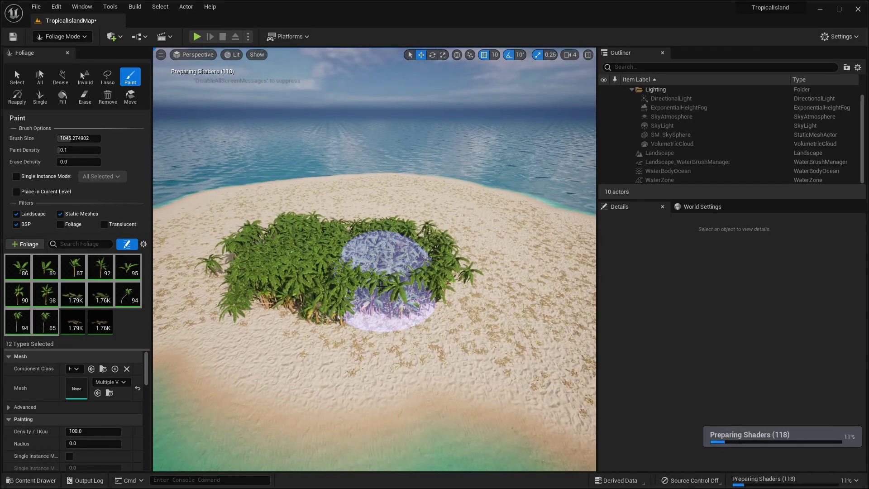
{"action": "key", "text": "ctrl+z"}
{"action": "key", "text": "ctrl+z"}
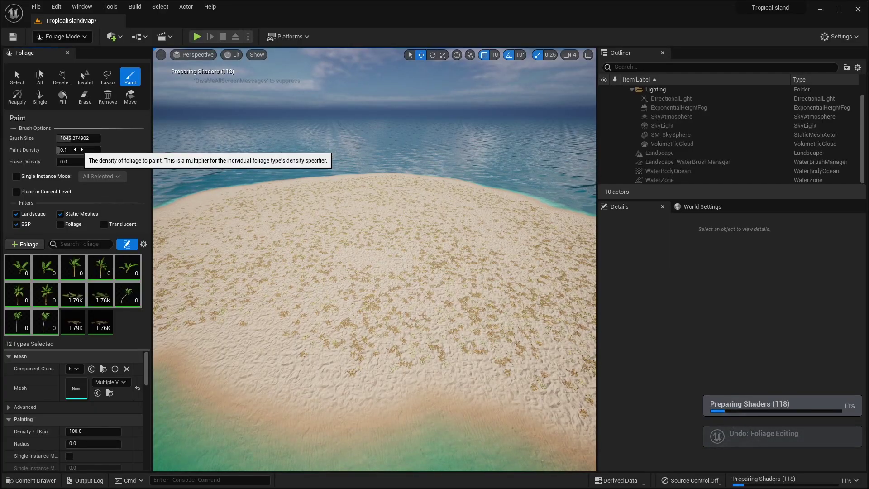
Set the foliage Paint Density to 0.01 and undo the trial planting made with it.
{"action": "left_click", "coordinate": [78, 150]}
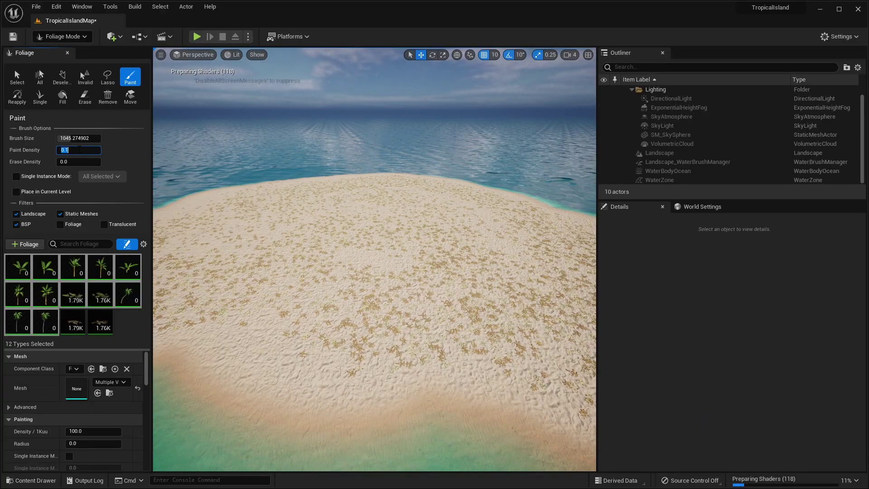
{"action": "type", "text": "0.01"}
{"action": "key", "text": "Return"}
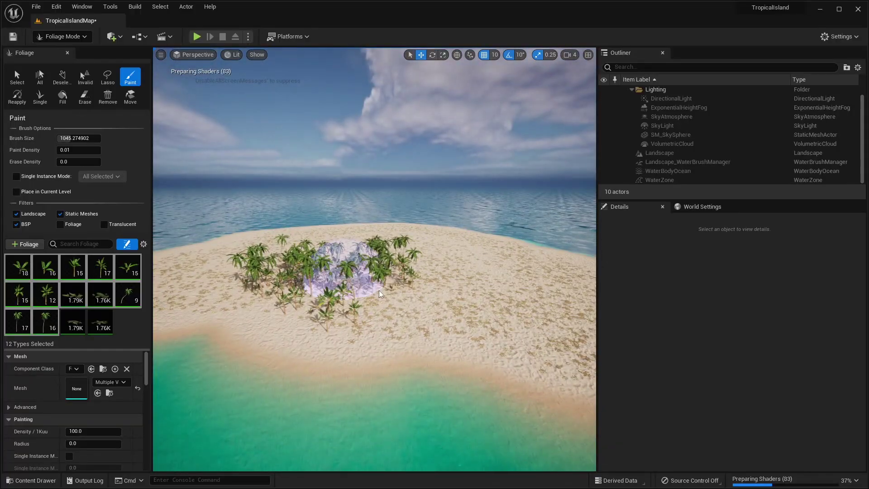
{"action": "key", "text": "ctrl+z"}
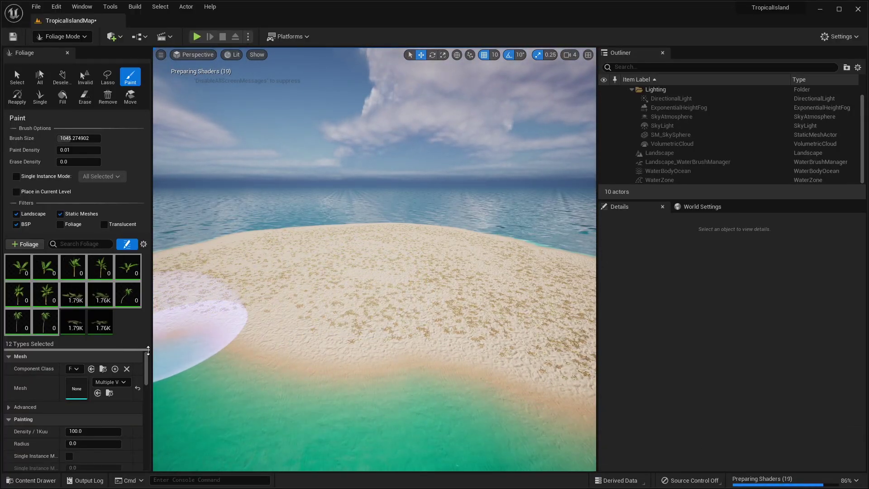
Set the selected foliage types' Scale X range to a minimum of 0.8 and a maximum of 2.0.
{"action": "left_click_drag", "start_coordinate": [152, 355], "coordinate": [142, 331]}
{"action": "scroll", "coordinate": [112, 417], "scroll_direction": "down", "scroll_amount": 3}
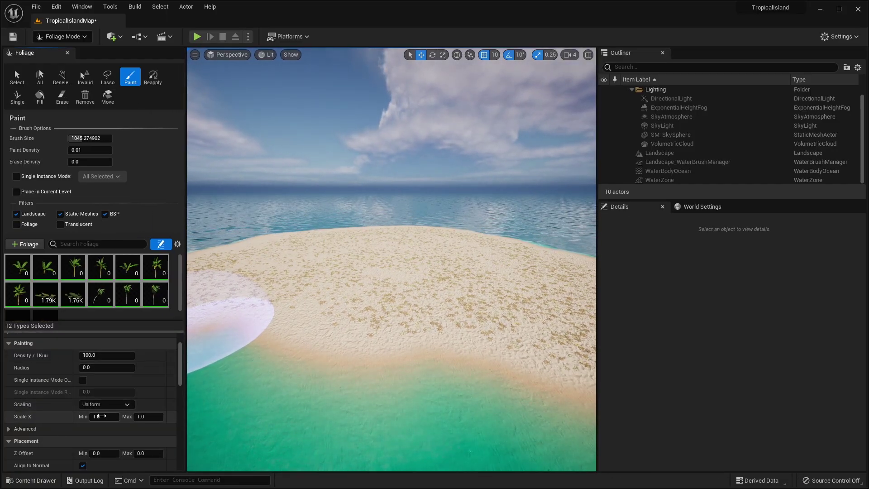
{"action": "left_click", "coordinate": [101, 416]}
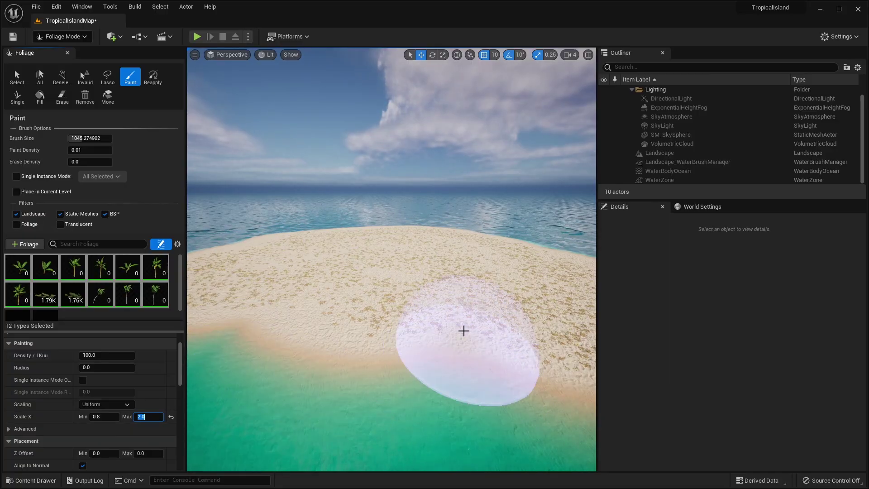
Paint the banana plants and palm trees across the island's sand, leaving the beach along the shoreline free.
{"action": "right_click_drag", "start_coordinate": [425, 252], "coordinate": [414, 236]}
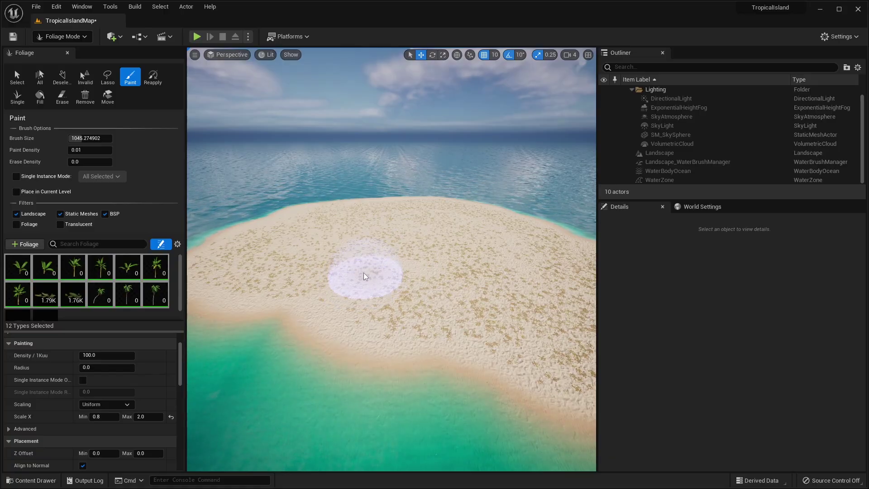
{"action": "scroll", "coordinate": [302, 258], "scroll_direction": "down", "scroll_amount": 2}
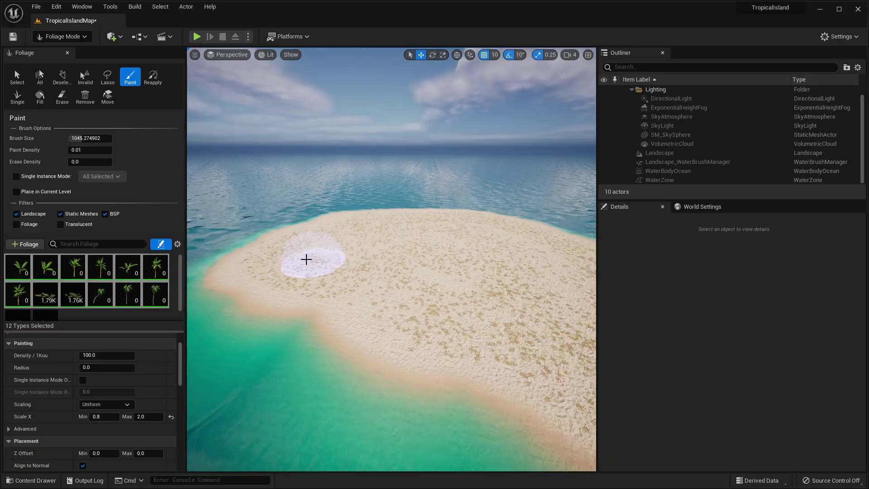
{"action": "left_click_drag", "start_coordinate": [321, 271], "coordinate": [455, 324]}
{"action": "right_click_drag", "start_coordinate": [455, 323], "coordinate": [498, 323]}
{"action": "mouse_move", "coordinate": [361, 275]}
{"action": "left_mouse_down"}
{"action": "mouse_move", "coordinate": [399, 311]}
{"action": "mouse_move", "coordinate": [480, 283]}
{"action": "mouse_move", "coordinate": [431, 243]}
{"action": "left_mouse_up"}
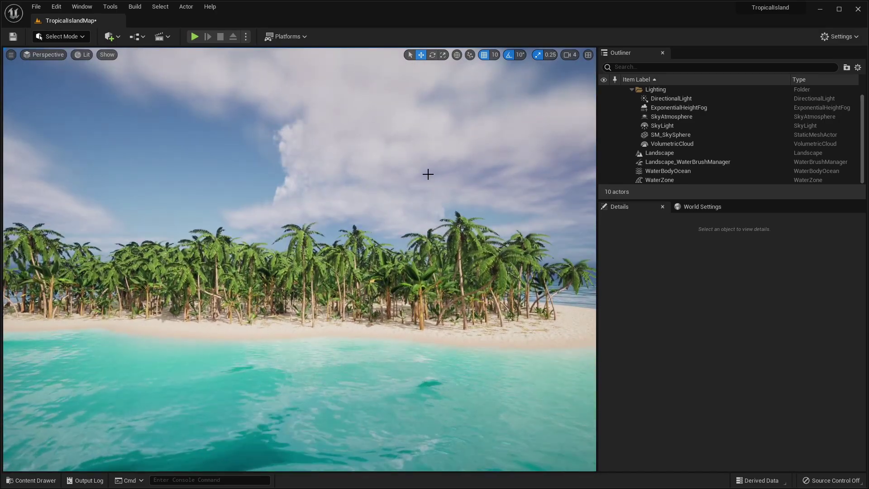
Select the WaterBodyOcean actor in the scene with the whole planted island in view.
{"action": "right_click_drag", "start_coordinate": [450, 317], "coordinate": [385, 330]}
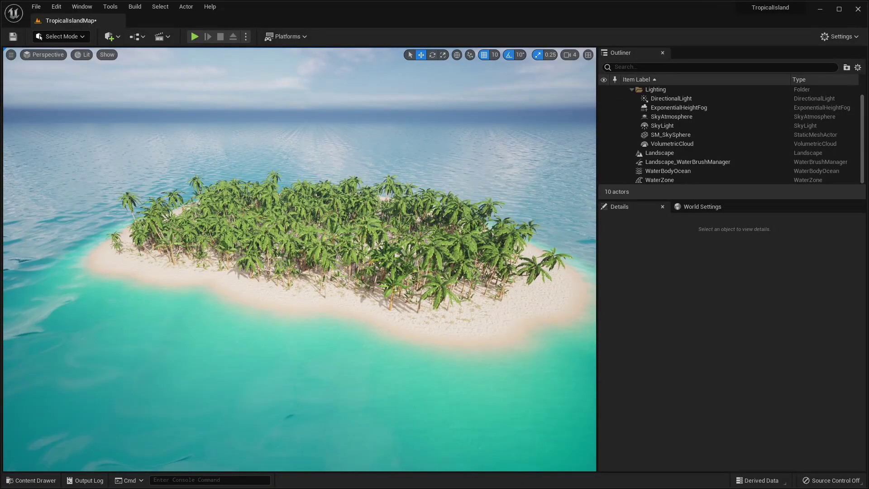
{"action": "left_click", "coordinate": [290, 293]}
{"action": "right_click_drag", "start_coordinate": [358, 403], "coordinate": [350, 381]}
{"action": "right_click_drag", "start_coordinate": [276, 231], "coordinate": [186, 177]}
{"action": "right_click_drag", "start_coordinate": [466, 281], "coordinate": [491, 283]}
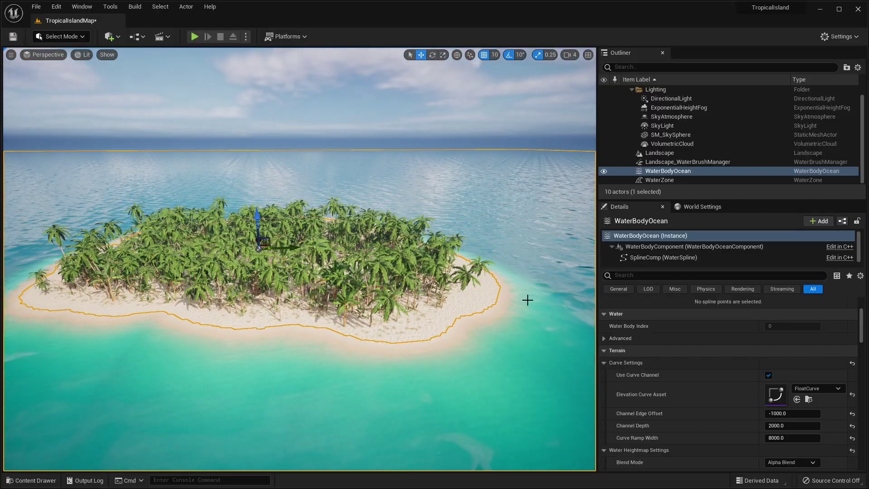
Open the Content Browser, dock it in the layout and make it taller.
{"action": "key", "text": "ctrl+space"}
{"action": "left_click", "coordinate": [800, 281]}
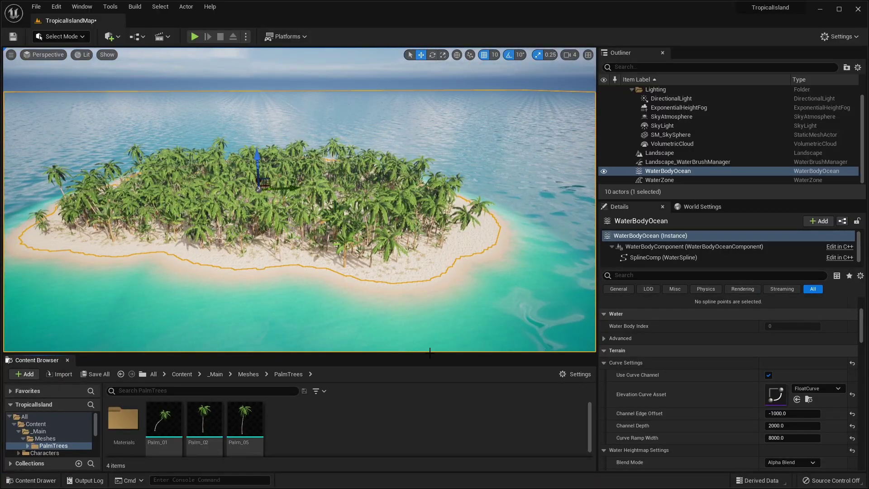
{"action": "left_click_drag", "start_coordinate": [429, 354], "coordinate": [448, 278]}
{"action": "right_click_drag", "start_coordinate": [552, 188], "coordinate": [551, 170]}
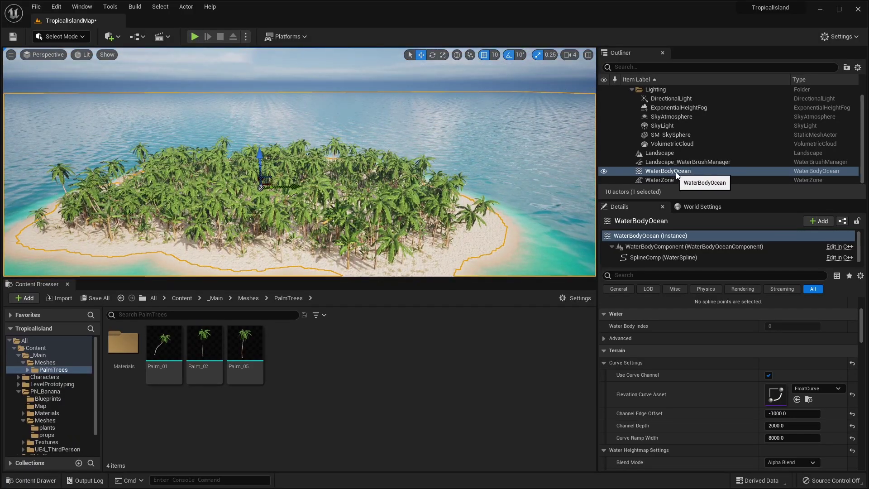
Locate WaterBodyOcean's Water Material among its rendering properties and check the Content Browser's Show Plugin Content option.
{"action": "scroll", "coordinate": [720, 365], "scroll_direction": "down", "scroll_amount": 10}
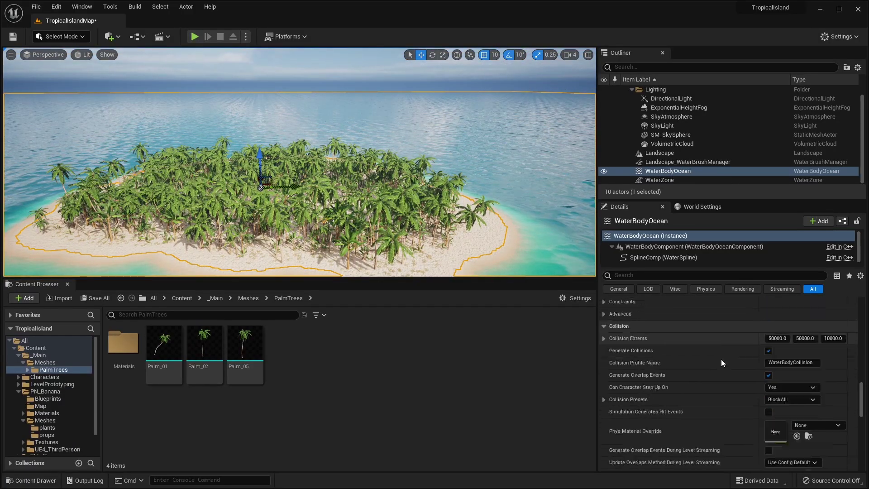
{"action": "scroll", "coordinate": [721, 360], "scroll_direction": "down", "scroll_amount": 5}
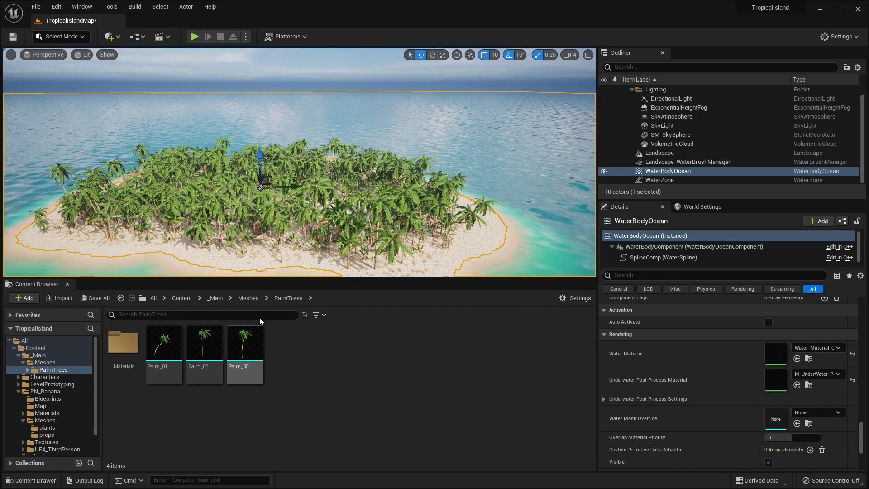
{"action": "left_click", "coordinate": [582, 298]}
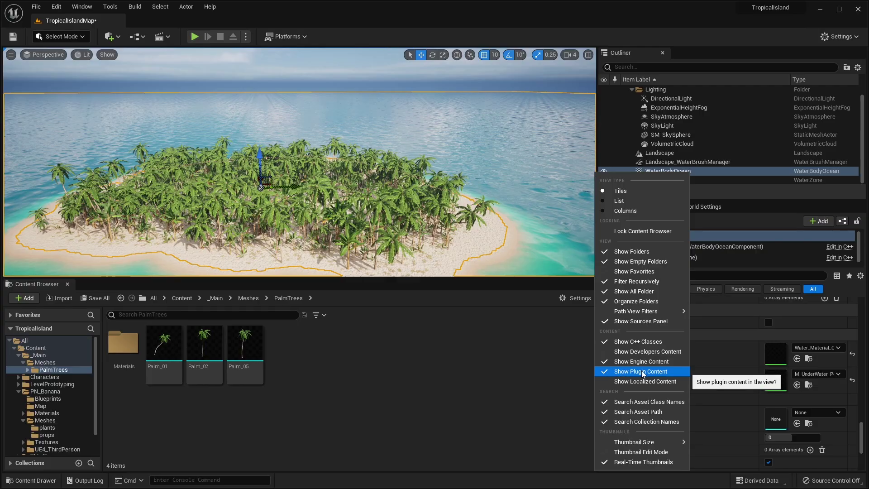
Browse to the ocean's assigned Water_Material_Ocean asset in the Water plugin's WaterSurface materials folder.
{"action": "left_click", "coordinate": [624, 362]}
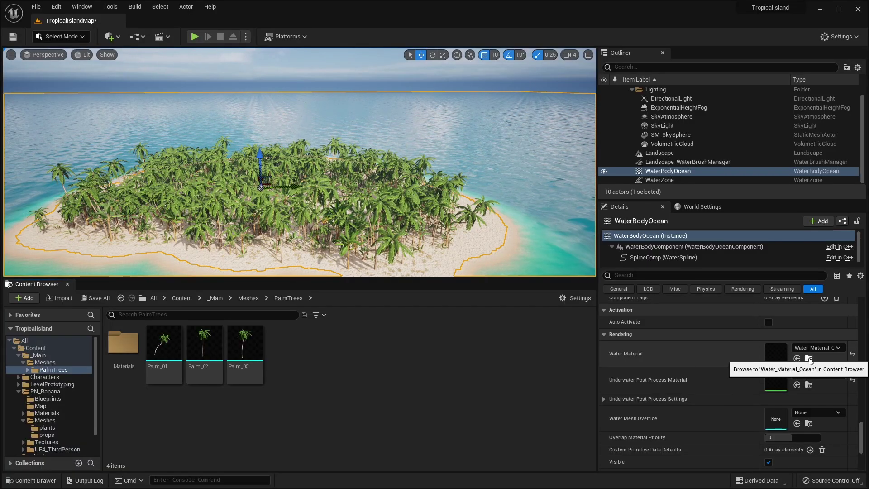
{"action": "left_click", "coordinate": [809, 358]}
{"action": "mouse_move", "coordinate": [361, 359]}
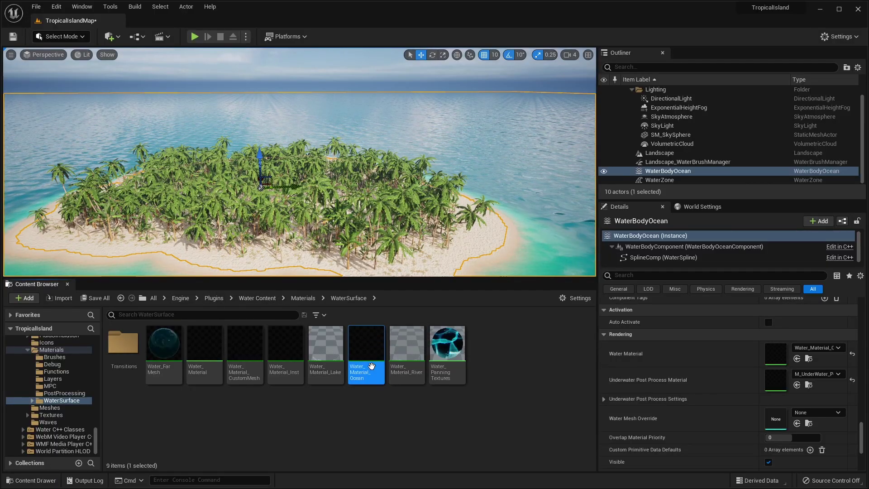
{"action": "mouse_move", "coordinate": [383, 338]}
{"action": "right_click_drag", "start_coordinate": [382, 247], "coordinate": [402, 240]}
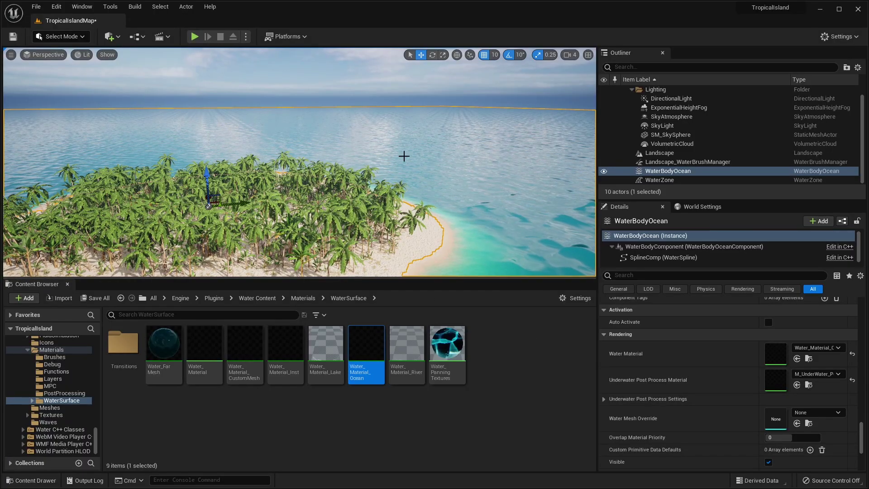
{"action": "scroll", "coordinate": [502, 190], "scroll_direction": "down", "scroll_amount": 4}
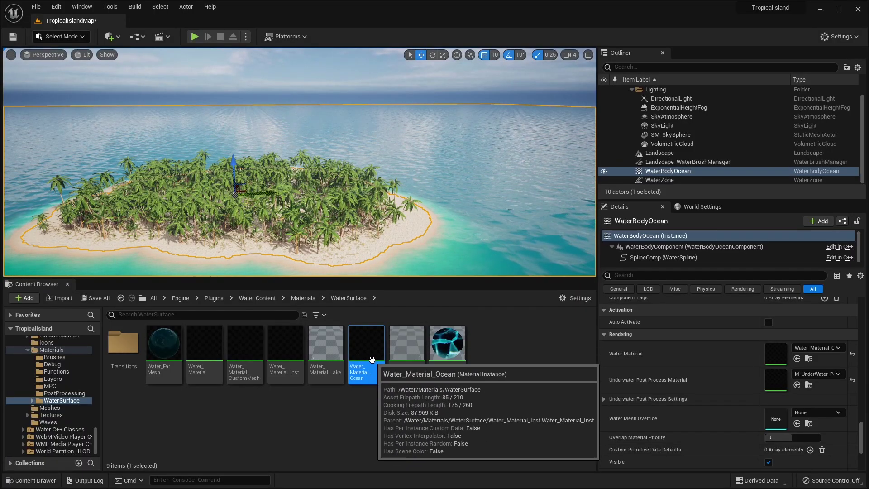
Copy Water_Material_Ocean into the project's Content folder and open that folder.
{"action": "scroll", "coordinate": [84, 393], "scroll_direction": "up", "scroll_amount": 10}
{"action": "scroll", "coordinate": [86, 398], "scroll_direction": "up", "scroll_amount": 10}
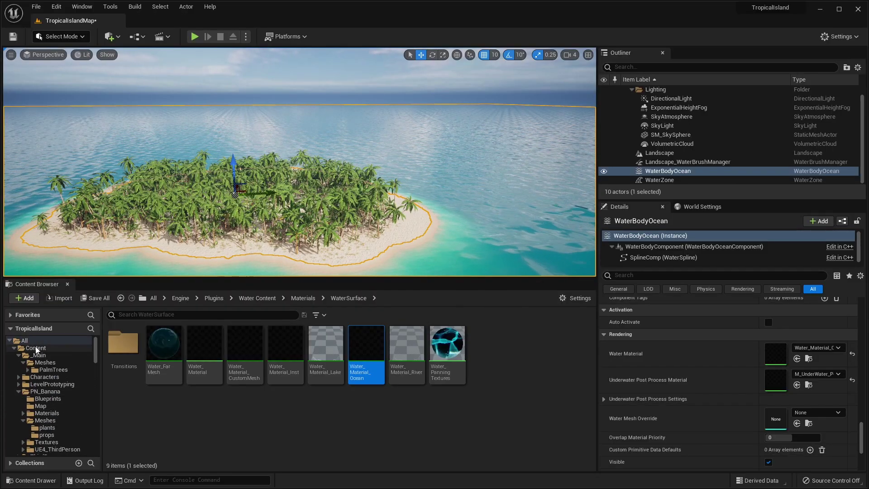
{"action": "left_click_drag", "start_coordinate": [359, 355], "coordinate": [46, 347]}
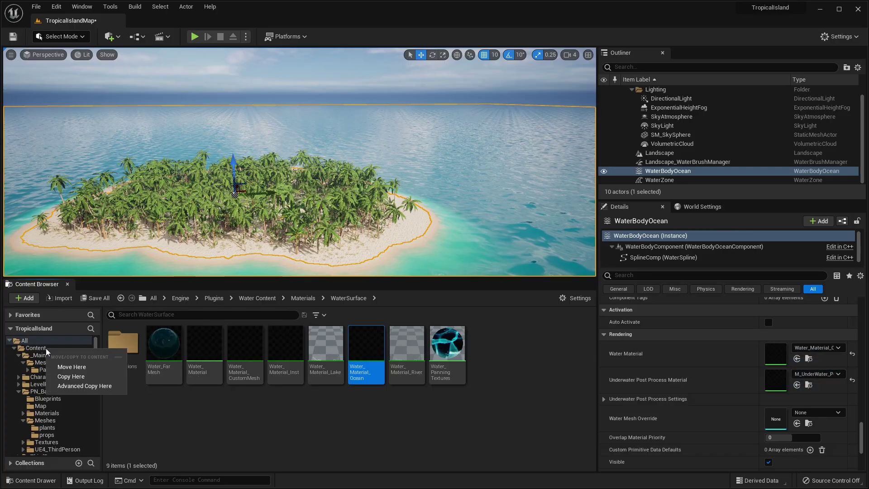
{"action": "left_click", "coordinate": [68, 377]}
{"action": "left_click", "coordinate": [47, 350]}
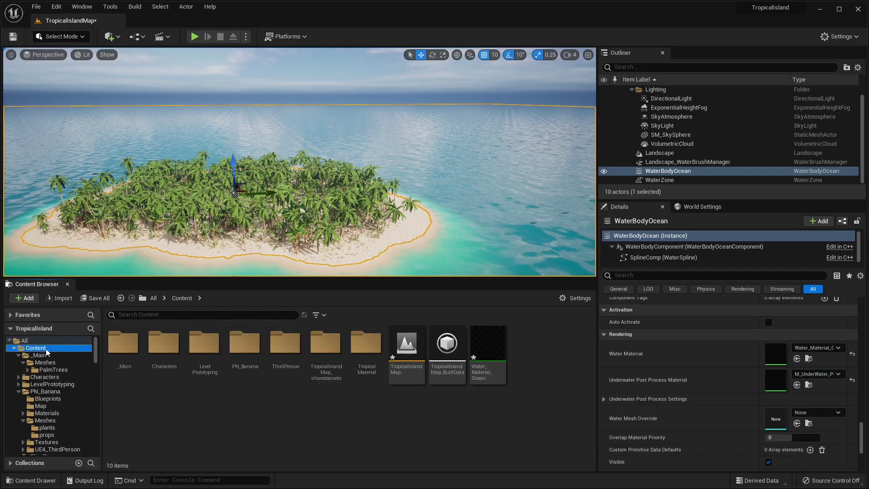
Create a WaterMaterials folder in Content and move the copied ocean material into it.
{"action": "right_click", "coordinate": [436, 429]}
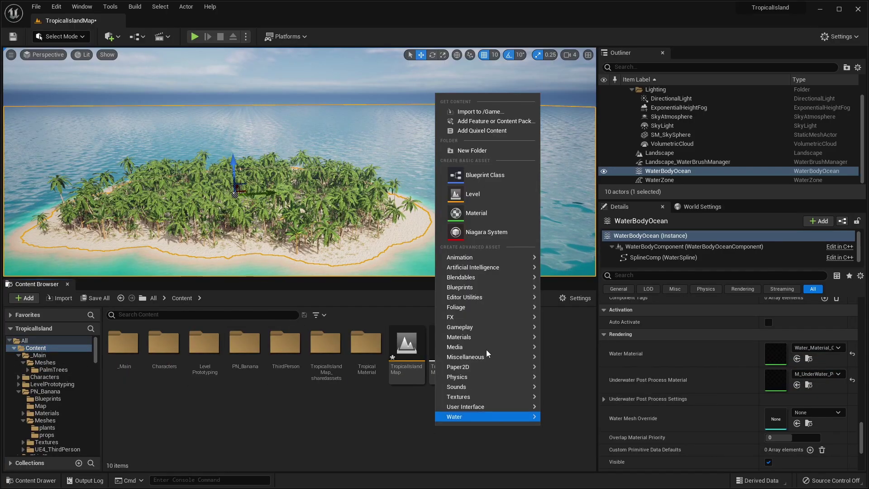
{"action": "left_click", "coordinate": [482, 150]}
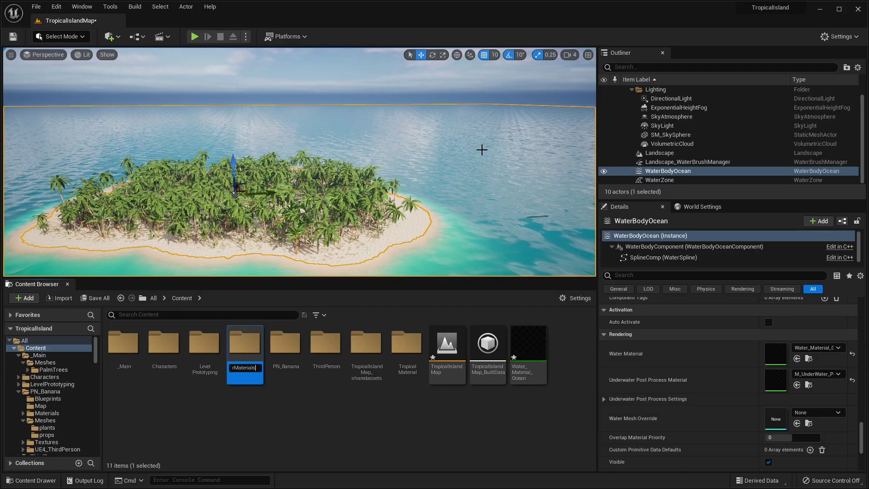
{"action": "key", "text": "Return"}
{"action": "left_click", "coordinate": [528, 378]}
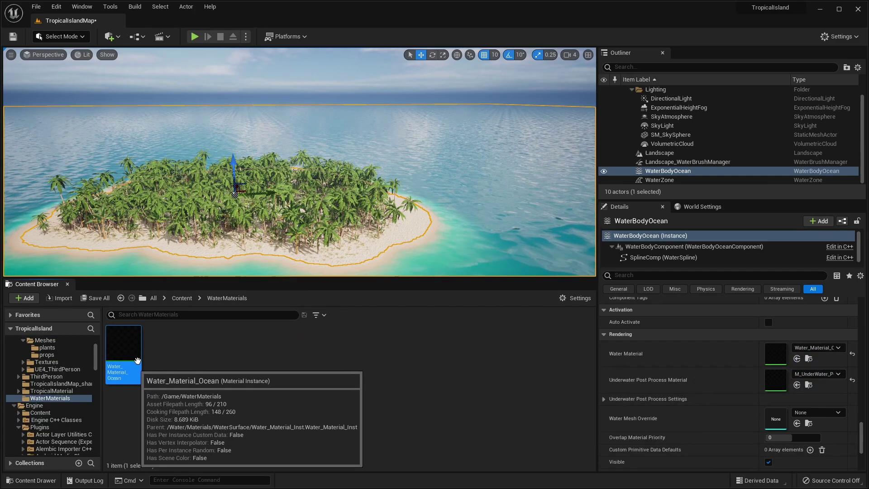
Rename the copied ocean material as WaterOceanModified.
{"action": "right_click", "coordinate": [138, 356]}
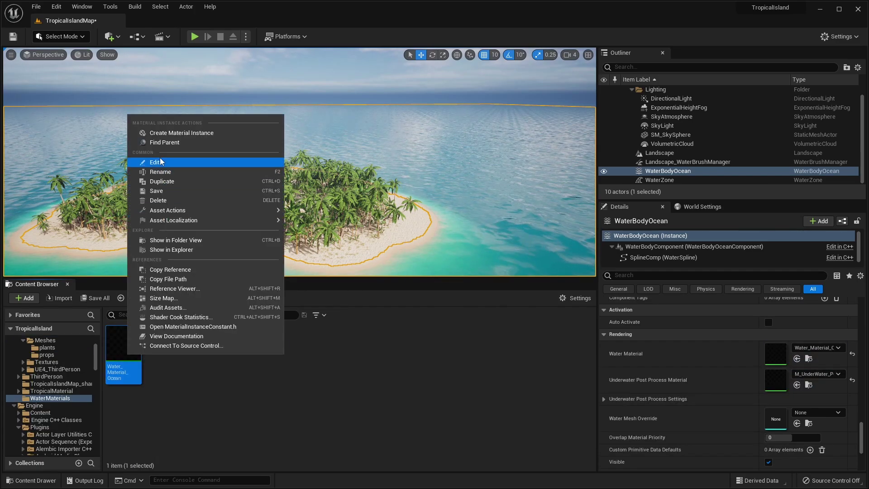
{"action": "left_click", "coordinate": [179, 173]}
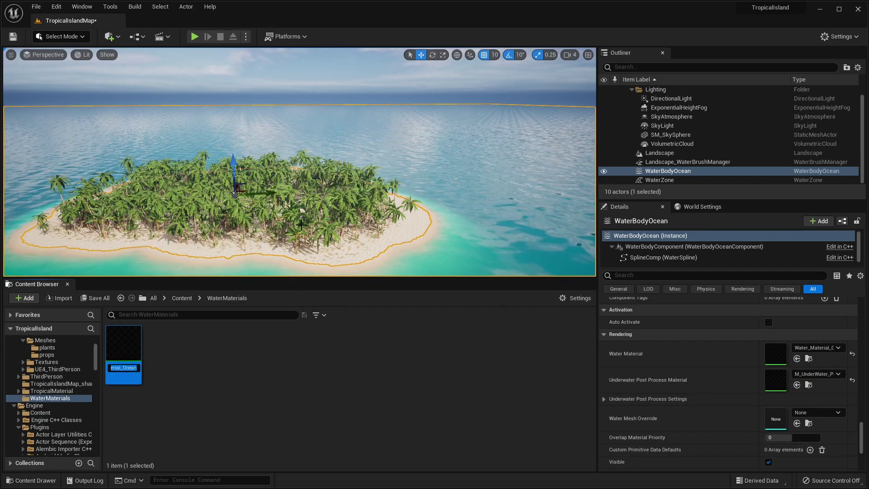
{"action": "type", "text": "WaterOcean"}
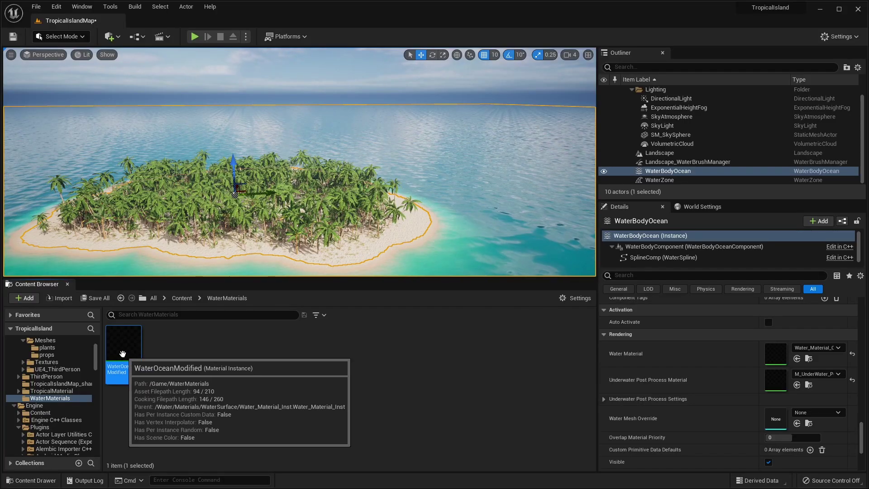
Open WaterOceanModified for editing, dock its editor as a tab and find its Global Vector Parameter Values.
{"action": "double_click", "coordinate": [124, 355]}
{"action": "scroll", "coordinate": [729, 250], "scroll_direction": "down", "scroll_amount": 12}
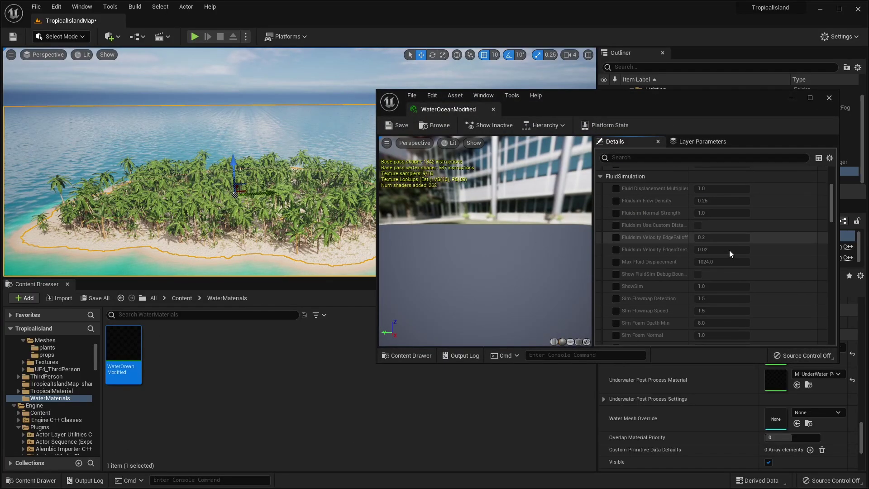
{"action": "left_click_drag", "start_coordinate": [448, 109], "coordinate": [371, 25]}
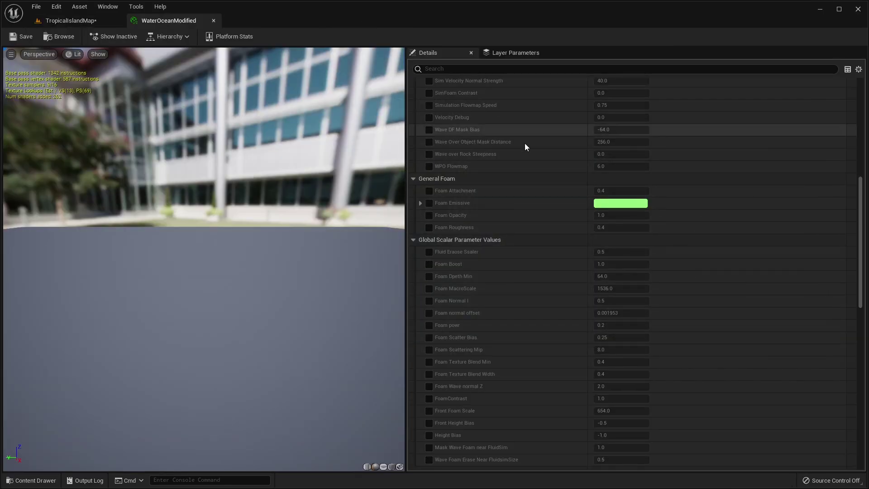
{"action": "scroll", "coordinate": [561, 173], "scroll_direction": "down", "scroll_amount": 20}
{"action": "scroll", "coordinate": [558, 171], "scroll_direction": "down", "scroll_amount": 4}
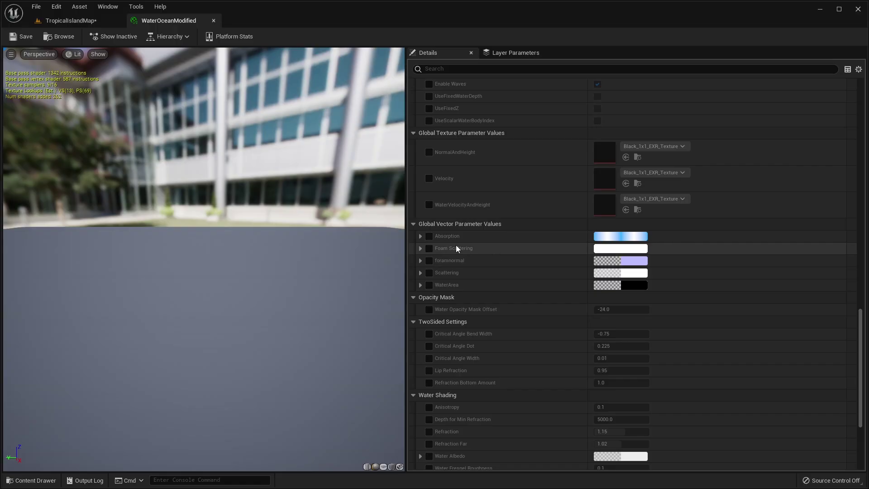
Examine the shallow and deep water colors around the island's shoreline in the level.
{"action": "left_click", "coordinate": [89, 23]}
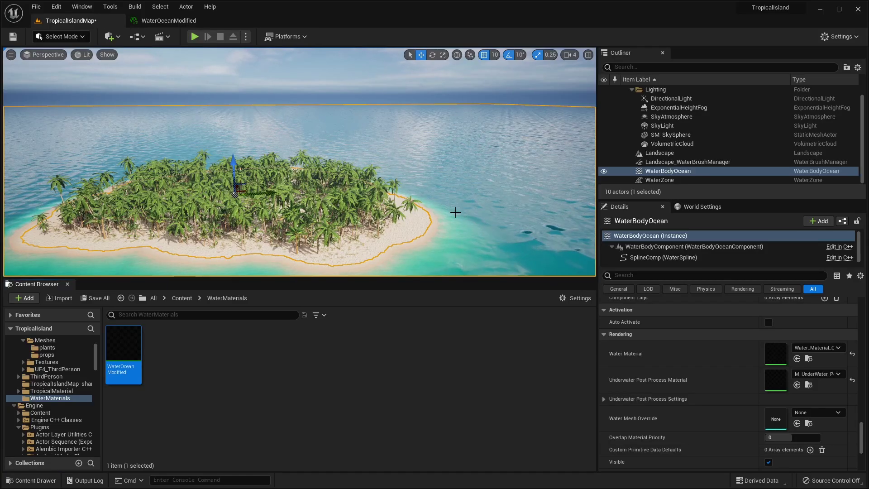
{"action": "right_click_drag", "start_coordinate": [476, 161], "coordinate": [562, 140]}
{"action": "right_click_drag", "start_coordinate": [352, 216], "coordinate": [266, 140]}
{"action": "right_click_drag", "start_coordinate": [324, 121], "coordinate": [462, 105]}
{"action": "right_click_drag", "start_coordinate": [499, 181], "coordinate": [449, 211]}
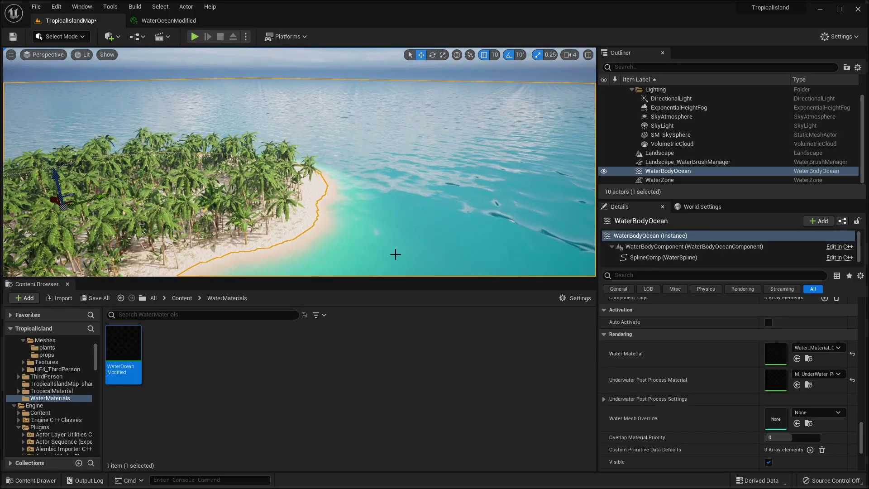
{"action": "right_click_drag", "start_coordinate": [393, 163], "coordinate": [362, 163]}
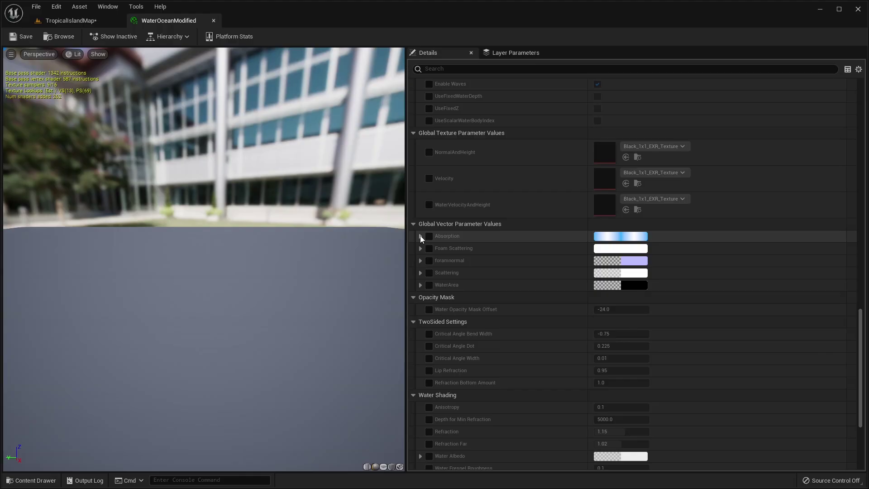
Override the Absorption parameter of WaterOceanModified and set its A value to 10.
{"action": "left_click", "coordinate": [420, 235]}
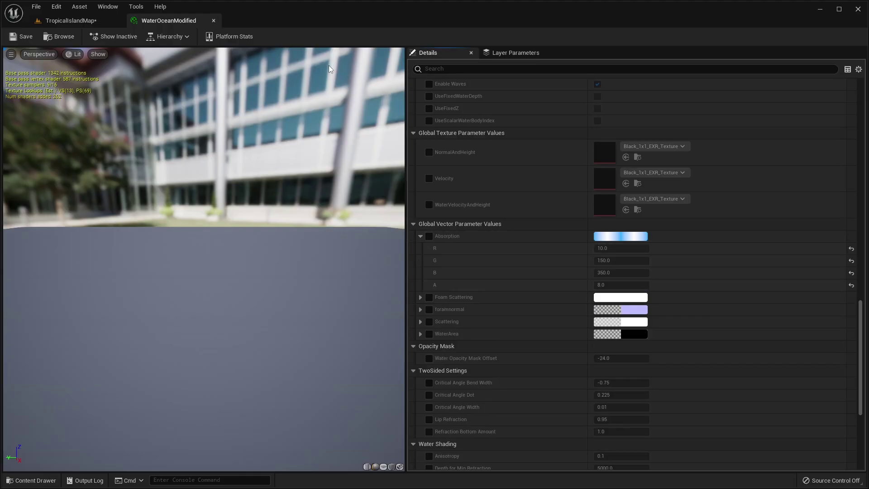
{"action": "left_click", "coordinate": [420, 298]}
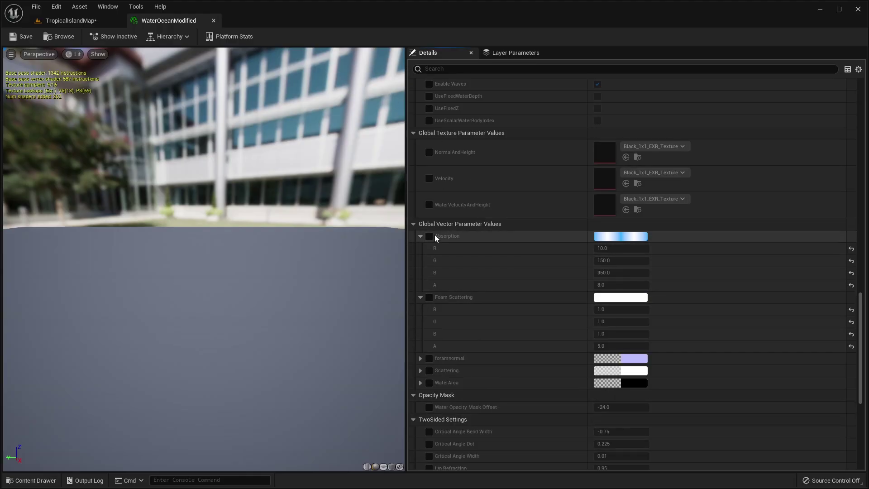
{"action": "left_click", "coordinate": [422, 298]}
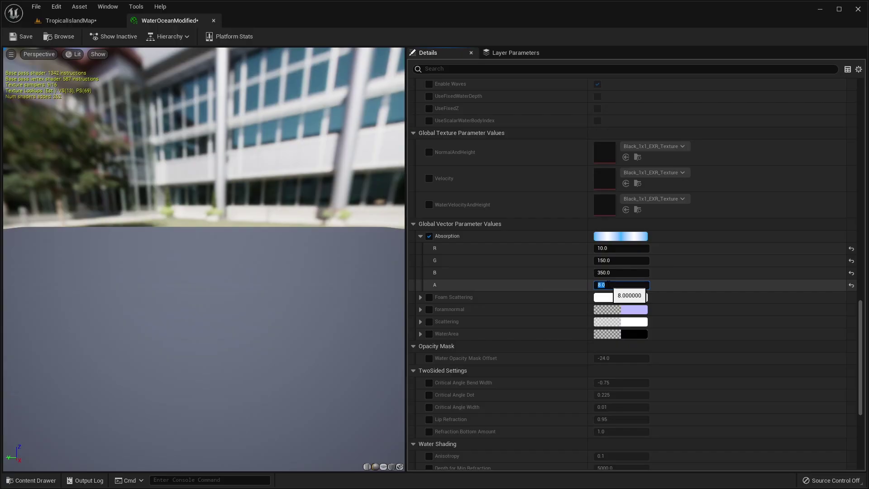
{"action": "scroll", "coordinate": [579, 284], "scroll_direction": "down", "scroll_amount": 1}
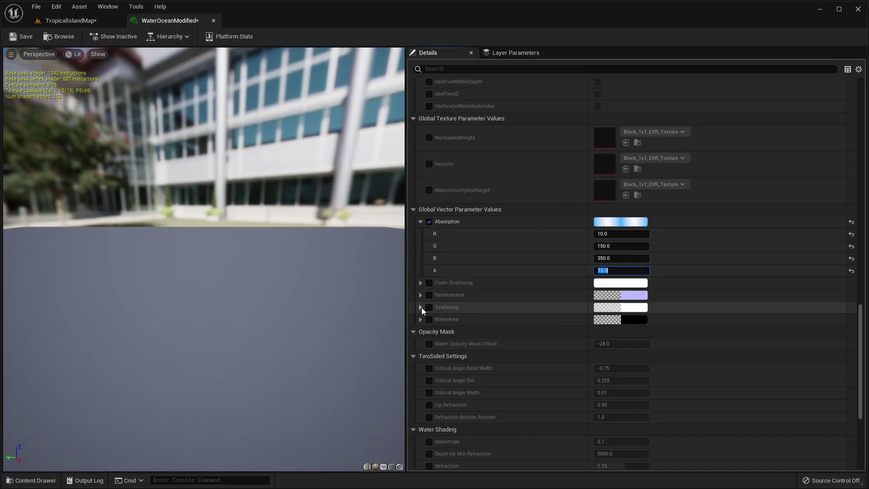
Override the Scattering parameter, set its A value to 0.04 and save the material instance.
{"action": "left_click", "coordinate": [420, 307]}
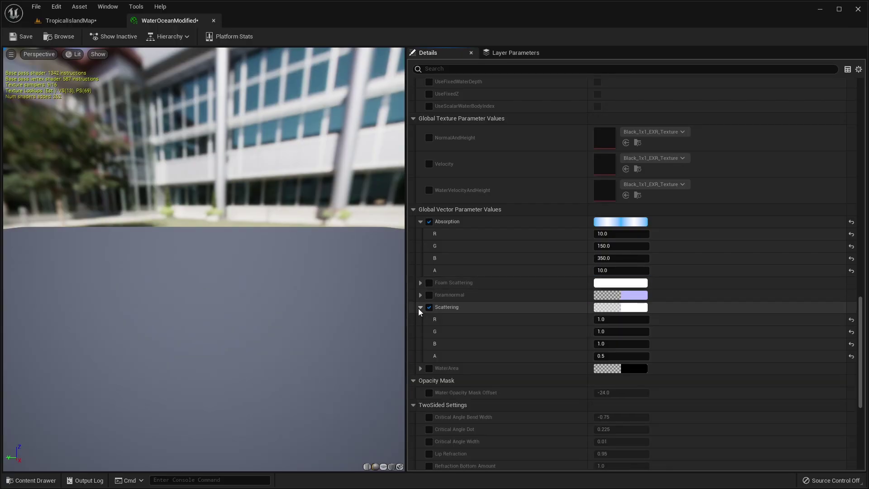
{"action": "left_click", "coordinate": [621, 356]}
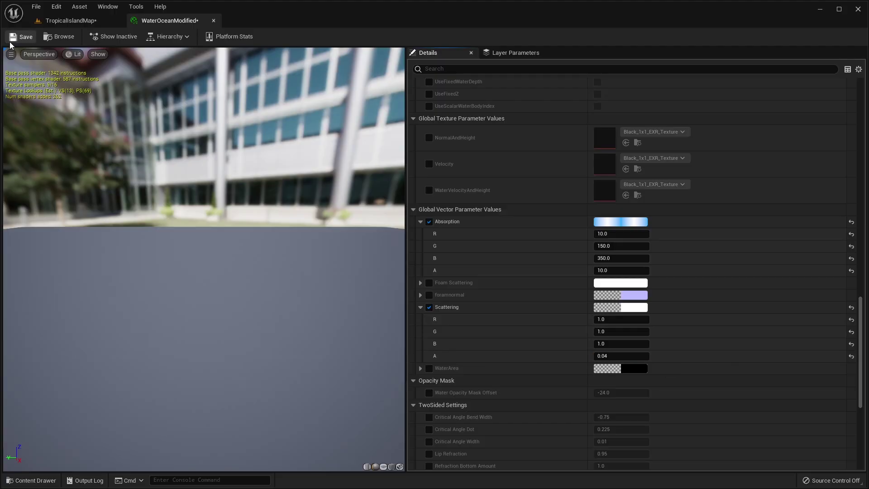
{"action": "left_click", "coordinate": [22, 36]}
Assign WaterOceanModified as WaterBodyOcean's Water Material in the level and check the new water along the shore.
{"action": "left_click", "coordinate": [68, 20]}
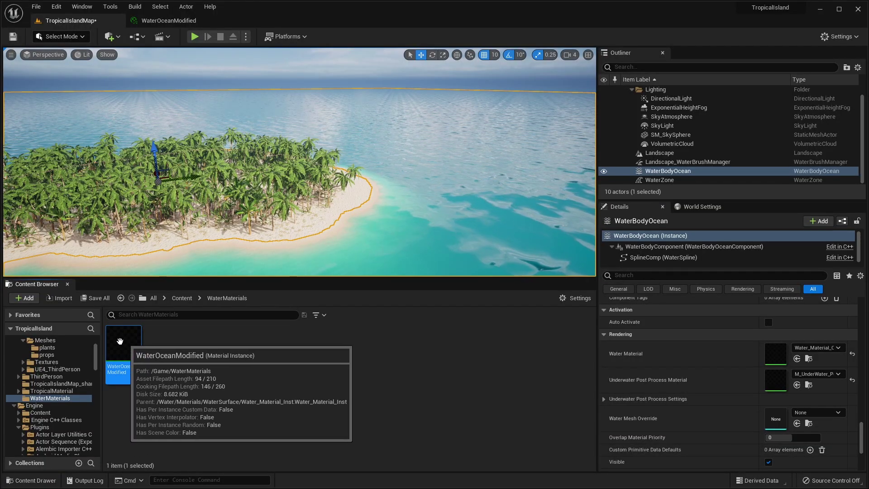
{"action": "left_click_drag", "start_coordinate": [125, 349], "coordinate": [777, 357]}
{"action": "key", "text": "s"}
{"action": "right_click_drag", "start_coordinate": [497, 155], "coordinate": [521, 134]}
{"action": "key", "text": "g"}
{"action": "key", "text": "w"}
{"action": "key", "text": "w"}
{"action": "mouse_move", "coordinate": [254, 59]}
{"action": "right_mouse_down"}
{"action": "mouse_move", "coordinate": [208, 75]}
{"action": "mouse_move", "coordinate": [245, 58]}
{"action": "right_mouse_up"}
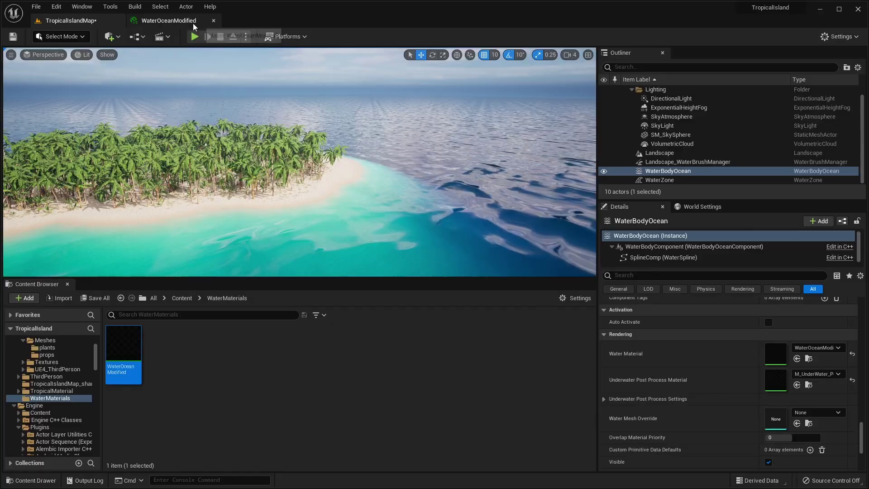
Save the level and examine the ocean from far above, including the boundary between near and distant water.
{"action": "left_click", "coordinate": [169, 20]}
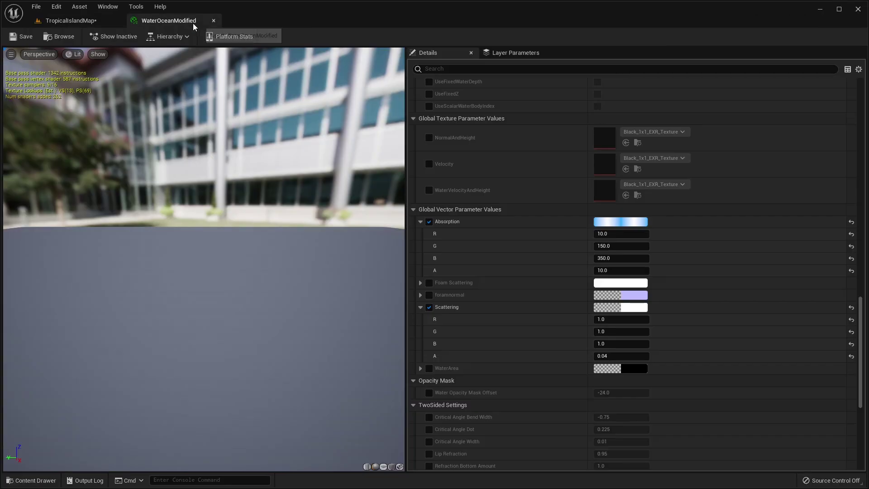
{"action": "left_click", "coordinate": [59, 36]}
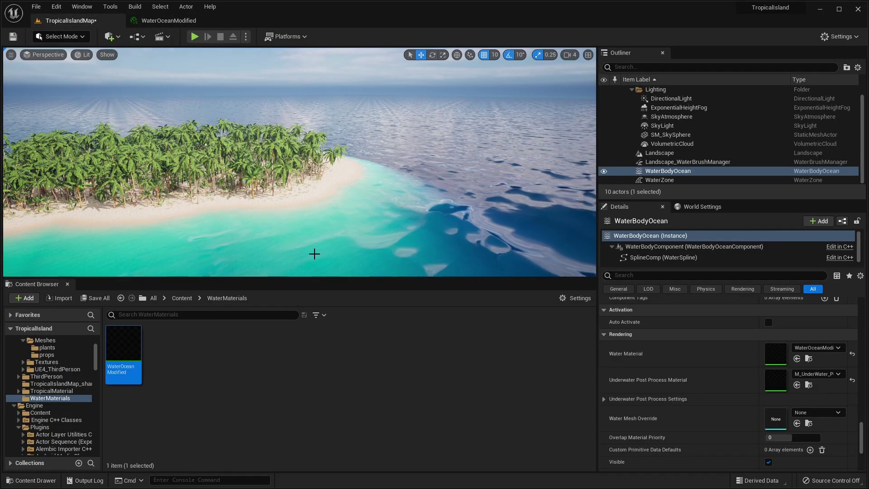
{"action": "right_click_drag", "start_coordinate": [438, 189], "coordinate": [383, 185]}
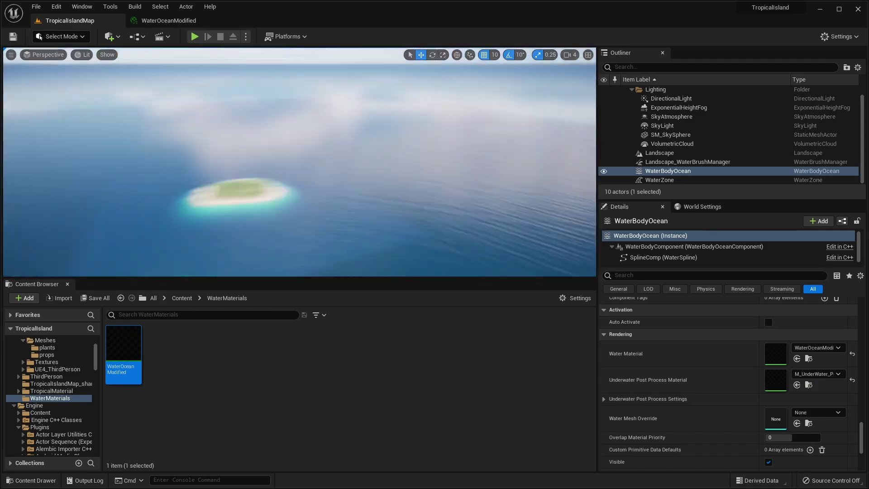
{"action": "right_click_drag", "start_coordinate": [344, 168], "coordinate": [245, 164]}
{"action": "right_click_drag", "start_coordinate": [254, 217], "coordinate": [279, 189]}
{"action": "right_click_drag", "start_coordinate": [404, 189], "coordinate": [395, 192]}
{"action": "left_click", "coordinate": [395, 192]}
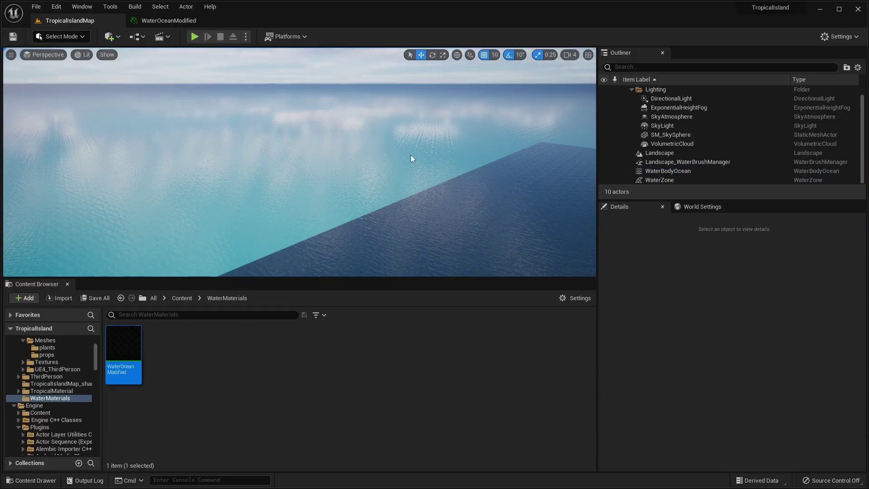
{"action": "right_click_drag", "start_coordinate": [290, 168], "coordinate": [374, 158]}
{"action": "right_click_drag", "start_coordinate": [396, 200], "coordinate": [396, 200]}
Select the WaterZone actor and expand the FarDistance group in its Mesh settings.
{"action": "left_click", "coordinate": [661, 180]}
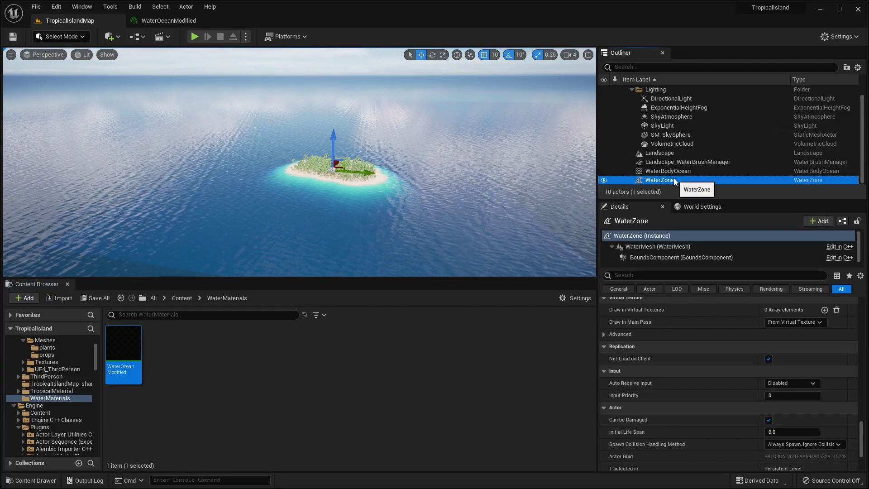
{"action": "scroll", "coordinate": [671, 407], "scroll_direction": "down", "scroll_amount": 10}
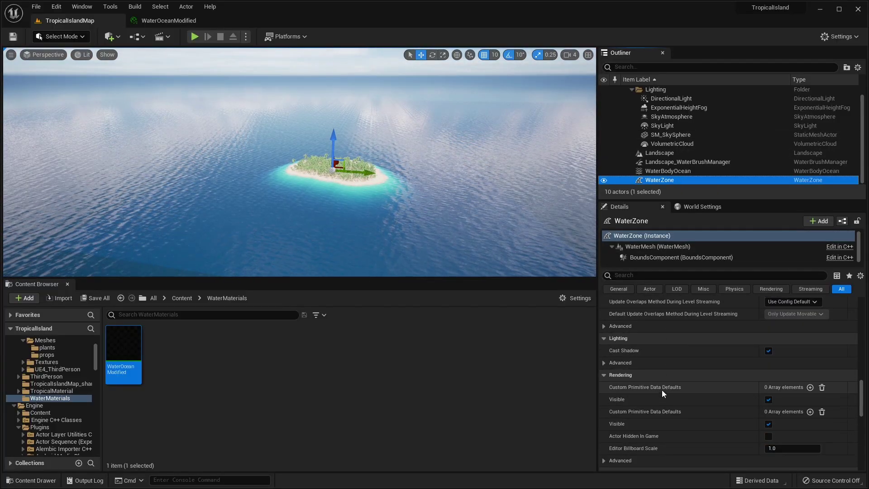
{"action": "scroll", "coordinate": [663, 389], "scroll_direction": "down", "scroll_amount": 6}
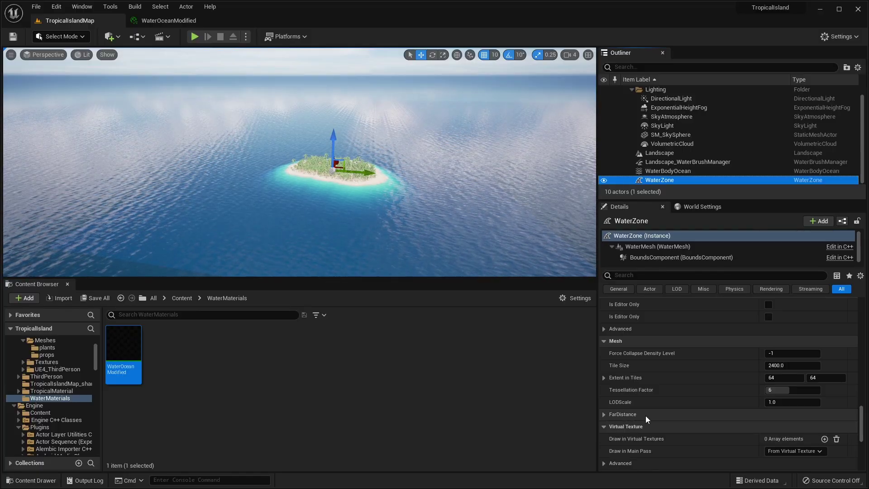
{"action": "scroll", "coordinate": [646, 418], "scroll_direction": "down", "scroll_amount": 1}
{"action": "left_click", "coordinate": [605, 400]}
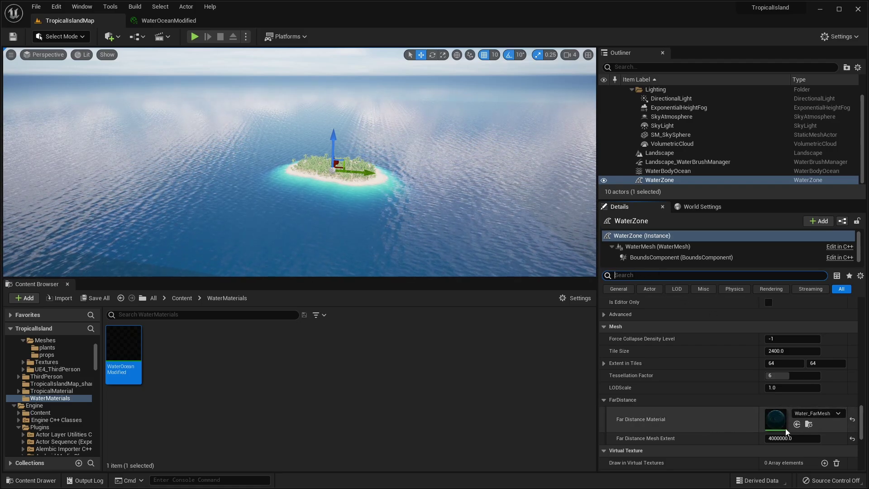
Locate WaterZone's far distance material Water_FarMesh in the plugin content and copy it into the WaterMaterials folder.
{"action": "left_click", "coordinate": [808, 424]}
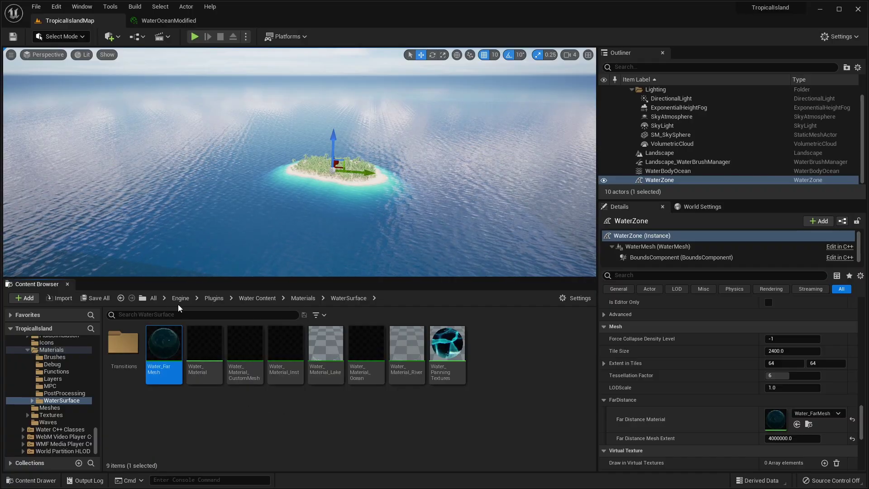
{"action": "scroll", "coordinate": [73, 395], "scroll_direction": "up", "scroll_amount": 15}
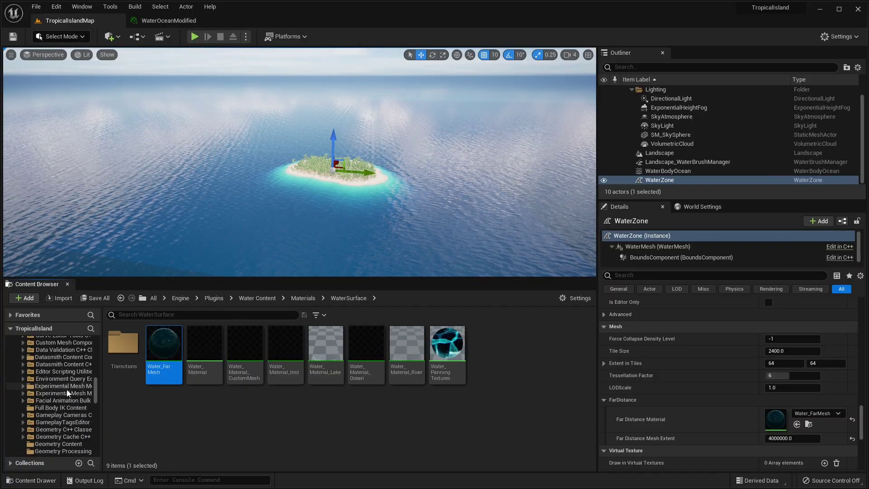
{"action": "scroll", "coordinate": [73, 395], "scroll_direction": "up", "scroll_amount": 3}
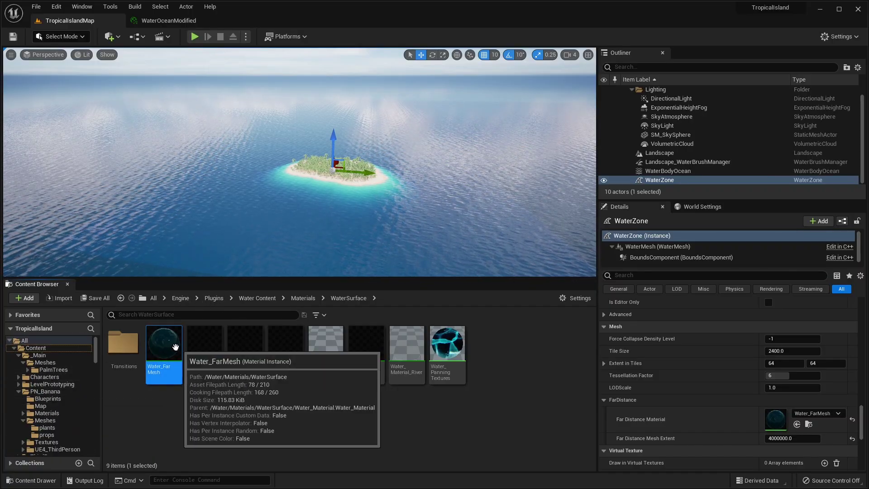
{"action": "left_click_drag", "start_coordinate": [163, 348], "coordinate": [73, 435]}
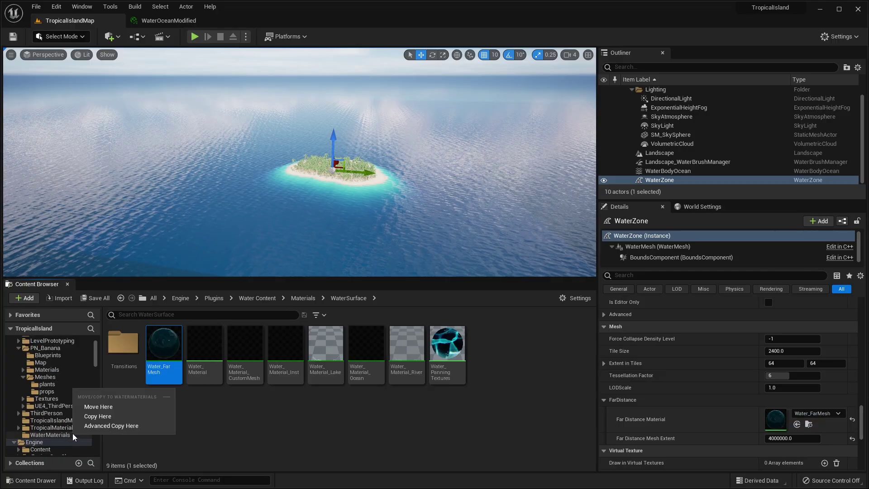
{"action": "left_click", "coordinate": [99, 417]}
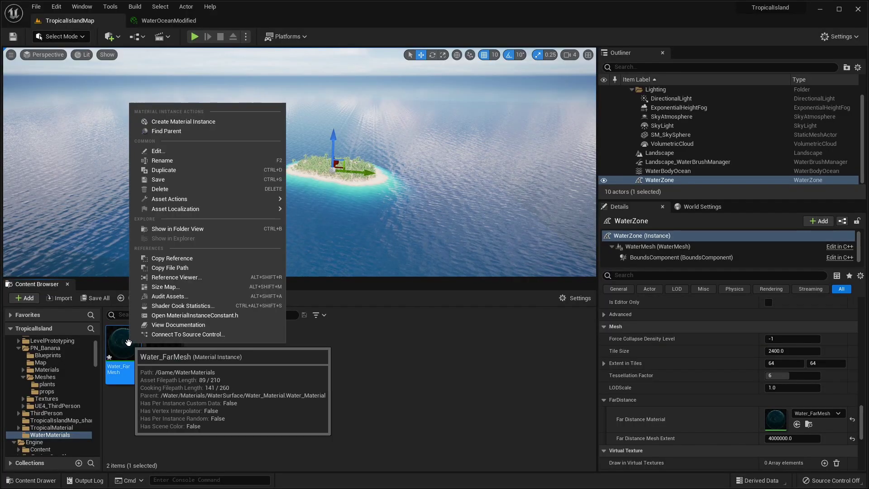
Rename the copied Water_FarMesh material instance as WaterFarModified.
{"action": "right_click", "coordinate": [128, 348]}
{"action": "left_click", "coordinate": [184, 161]}
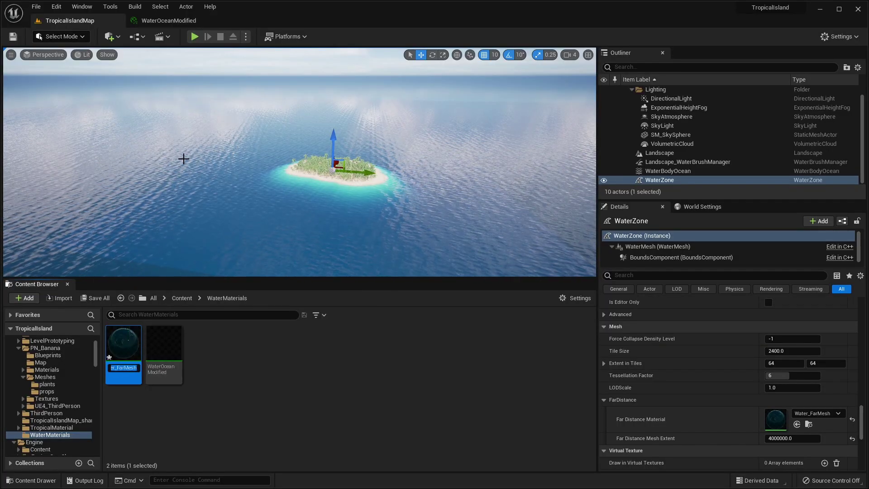
{"action": "type", "text": "WaterFarModified"}
{"action": "key", "text": "Return"}
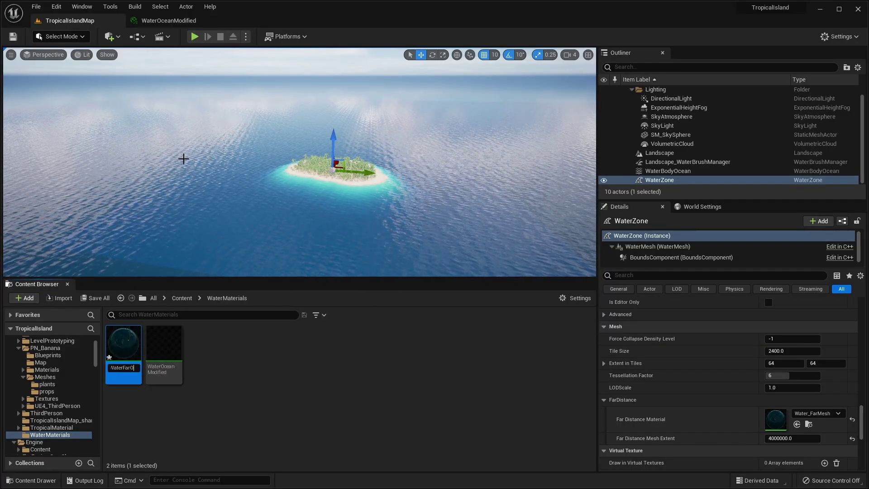
Open WaterFarModified, override its Absorption and Scattering vector parameters and set Absorption's A value to 10.
{"action": "scroll", "coordinate": [508, 226], "scroll_direction": "down", "scroll_amount": 15}
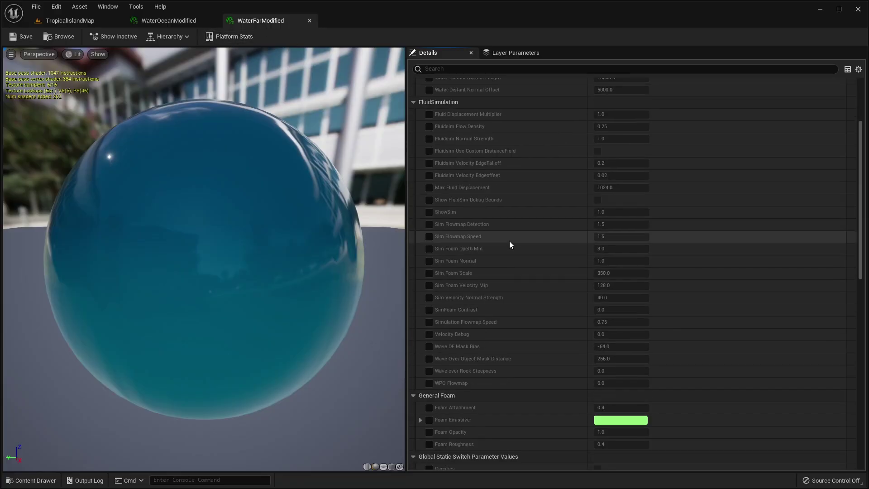
{"action": "left_click", "coordinate": [429, 263]}
{"action": "left_click", "coordinate": [421, 263]}
{"action": "scroll", "coordinate": [439, 306], "scroll_direction": "down", "scroll_amount": 1}
{"action": "left_click", "coordinate": [430, 294]}
{"action": "left_click", "coordinate": [421, 294]}
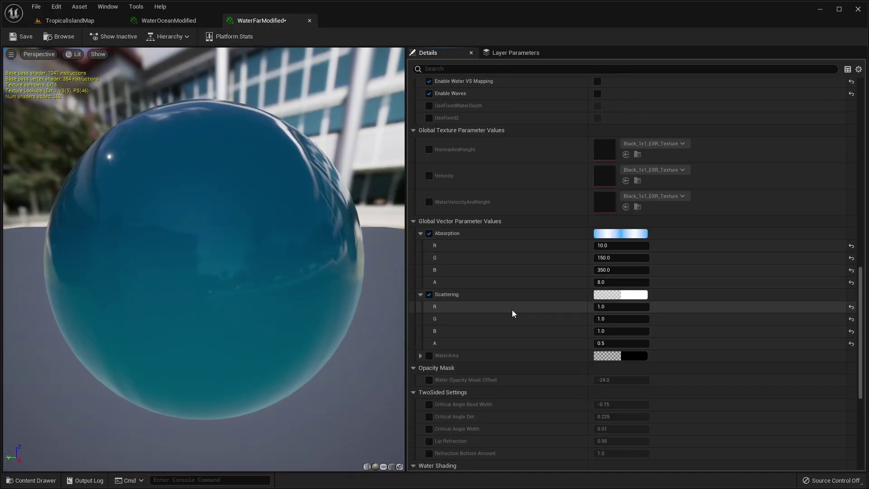
{"action": "left_click", "coordinate": [622, 282]}
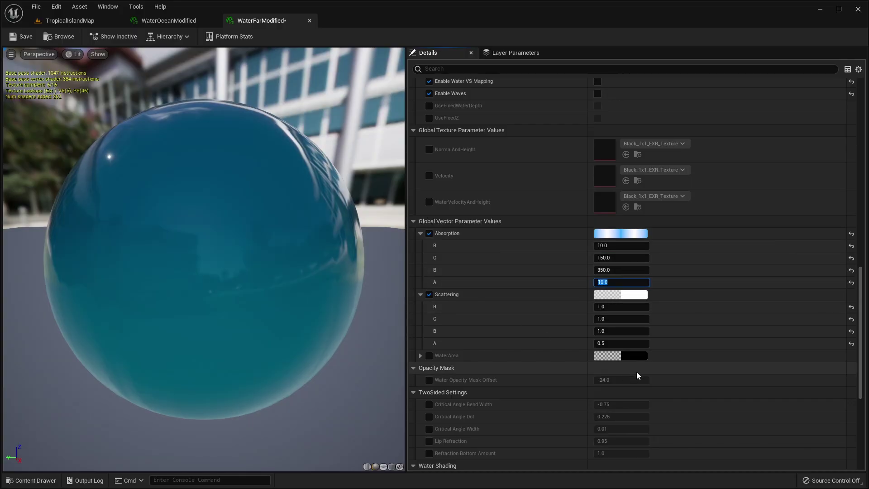
{"action": "left_click", "coordinate": [605, 347]}
{"action": "key", "text": "Return"}
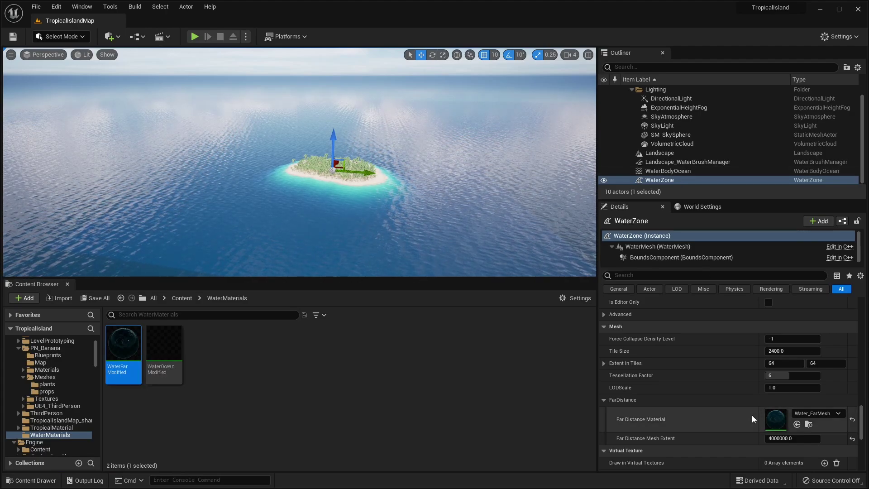
Assign WaterFarModified as WaterZone's Far Distance Material and save the level.
{"action": "left_click_drag", "start_coordinate": [125, 355], "coordinate": [780, 420]}
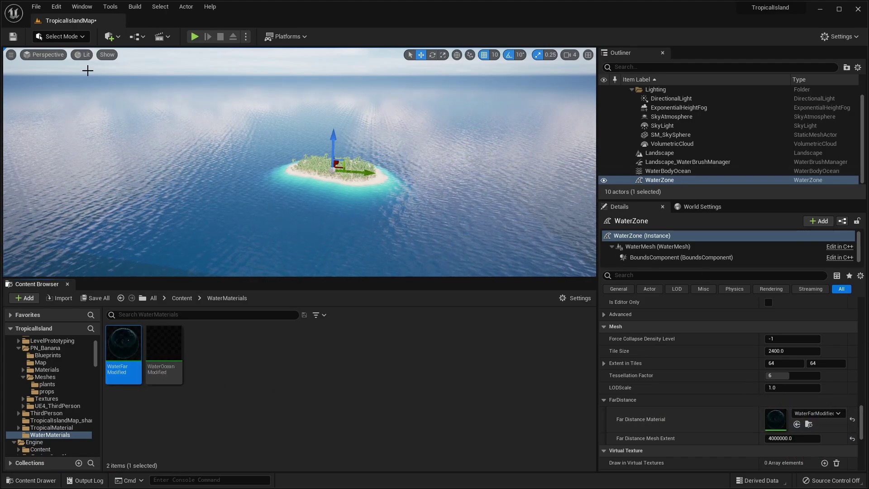
{"action": "left_click", "coordinate": [12, 37]}
{"action": "right_click_drag", "start_coordinate": [310, 124], "coordinate": [253, 124]}
{"action": "scroll", "coordinate": [310, 124], "scroll_direction": "up", "scroll_amount": 2}
{"action": "right_click_drag", "start_coordinate": [311, 86], "coordinate": [382, 129]}
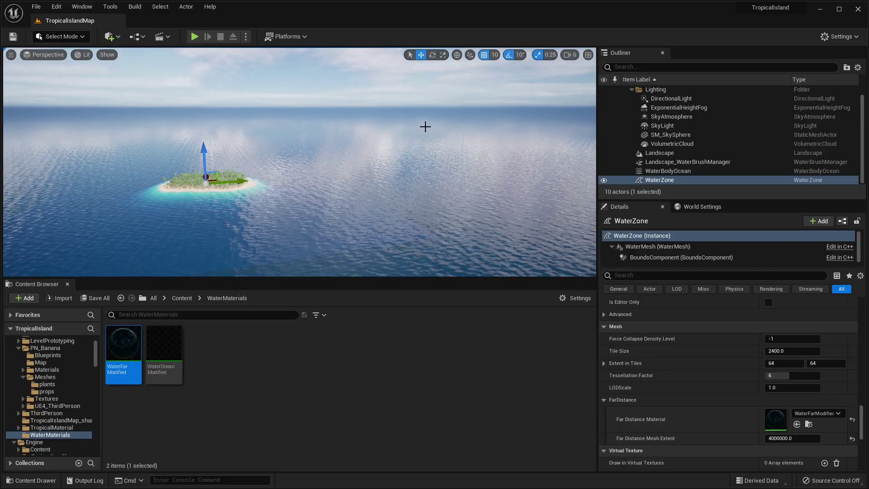
{"action": "right_click_drag", "start_coordinate": [245, 134], "coordinate": [218, 140]}
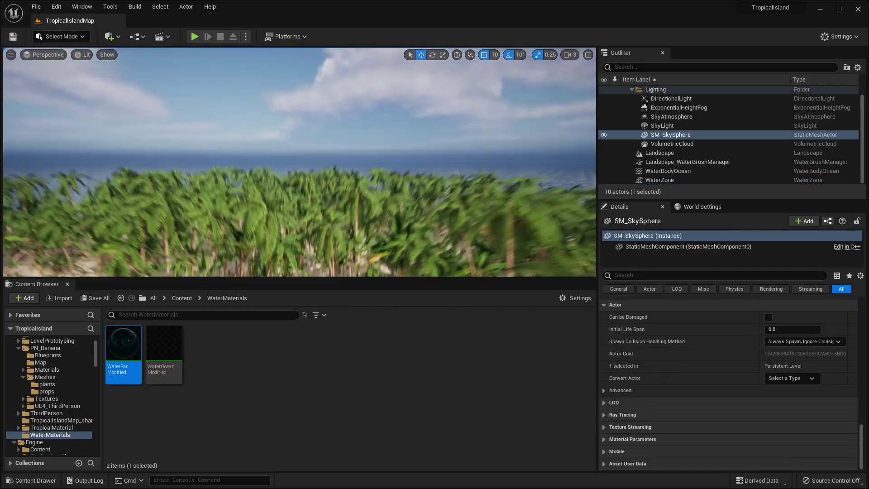
Rotate the atmosphere sun light to give the island and clouds a warm, low sunlight.
{"action": "right_click_drag", "start_coordinate": [299, 159], "coordinate": [240, 173]}
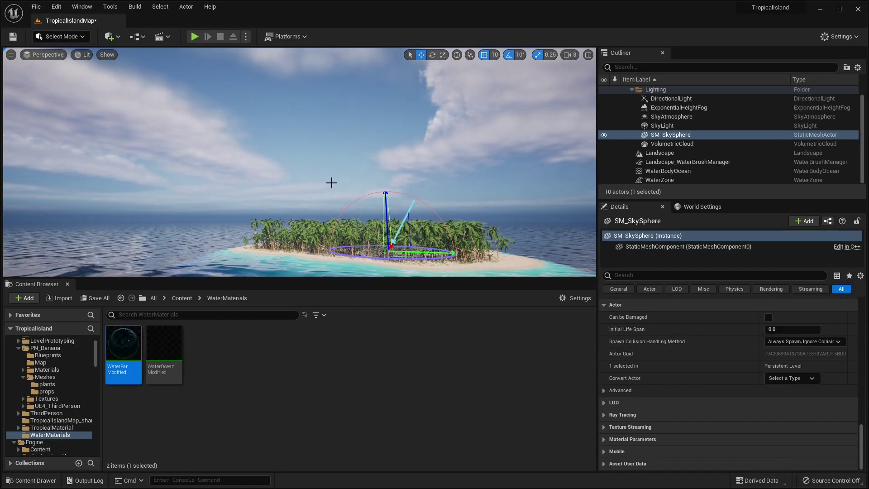
{"action": "key", "text": "ctrl+l"}
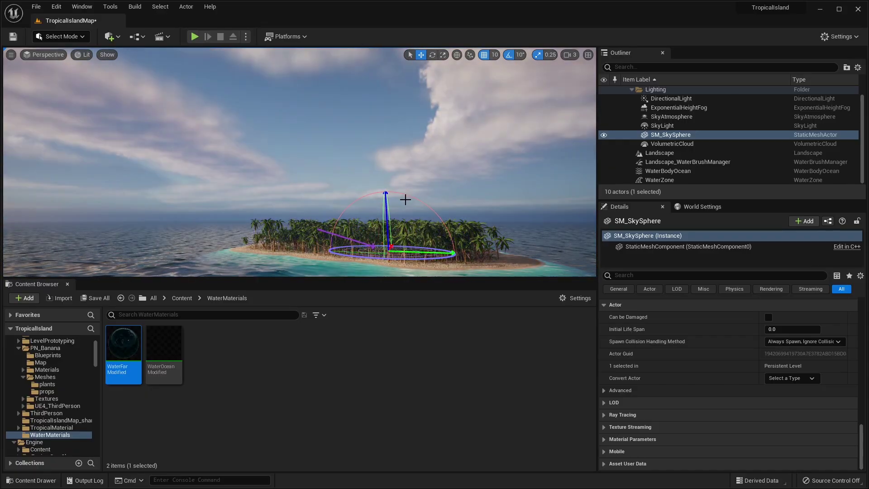
{"action": "key", "text": "Escape"}
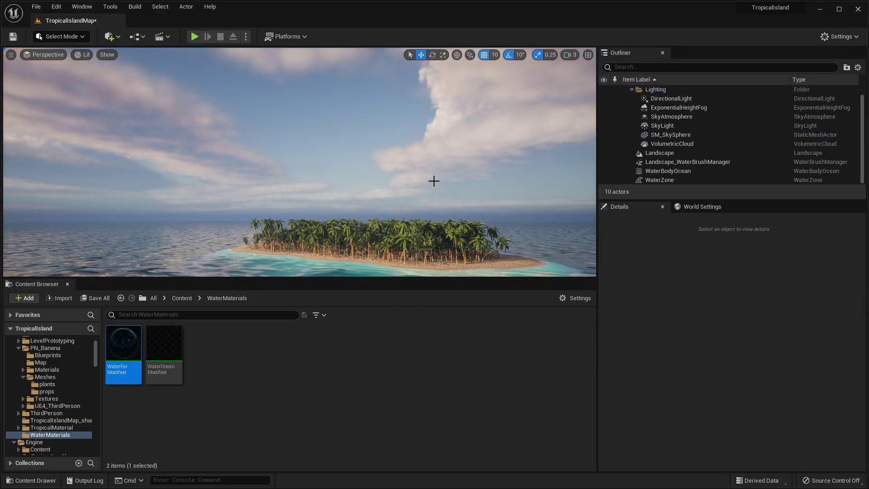
{"action": "key", "text": "w"}
{"action": "right_click_drag", "start_coordinate": [433, 181], "coordinate": [312, 186]}
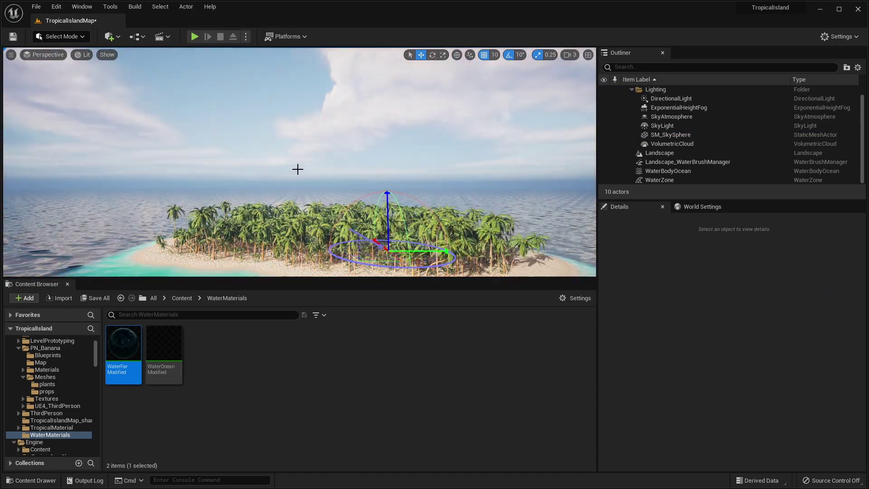
{"action": "left_click", "coordinate": [324, 173]}
{"action": "scroll", "coordinate": [343, 164], "scroll_direction": "up", "scroll_amount": 2}
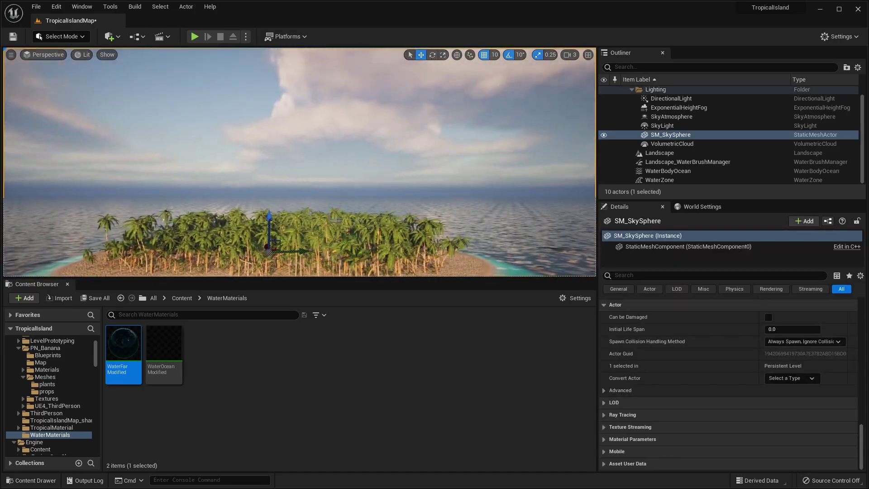
{"action": "right_click_drag", "start_coordinate": [344, 165], "coordinate": [406, 184]}
{"action": "scroll", "coordinate": [406, 185], "scroll_direction": "up", "scroll_amount": 2}
{"action": "key", "text": "ctrl+z"}
Enable the Volumetrics plugin and restart the editor.
{"action": "left_click", "coordinate": [57, 7]}
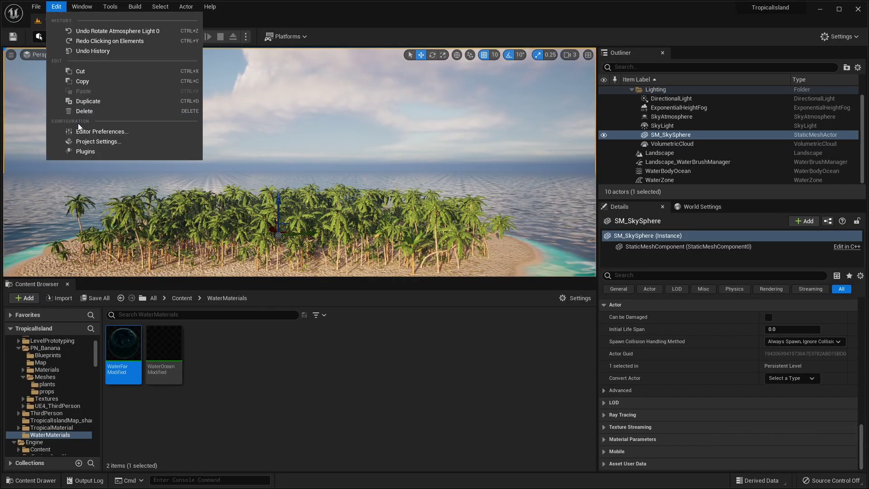
{"action": "left_click", "coordinate": [88, 153]}
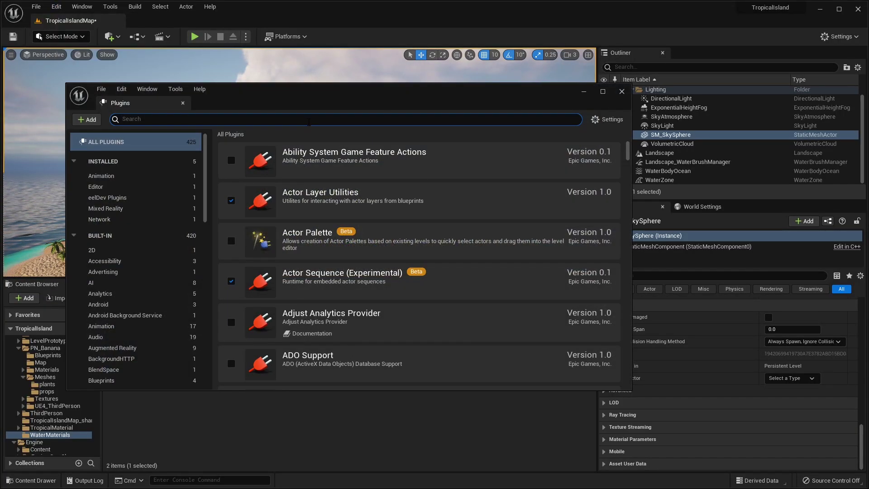
{"action": "type", "text": "volum"}
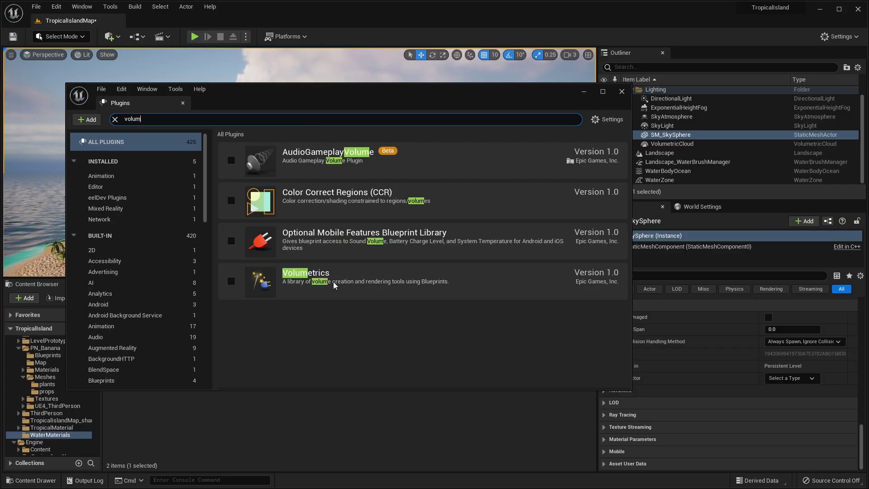
{"action": "left_click", "coordinate": [232, 283]}
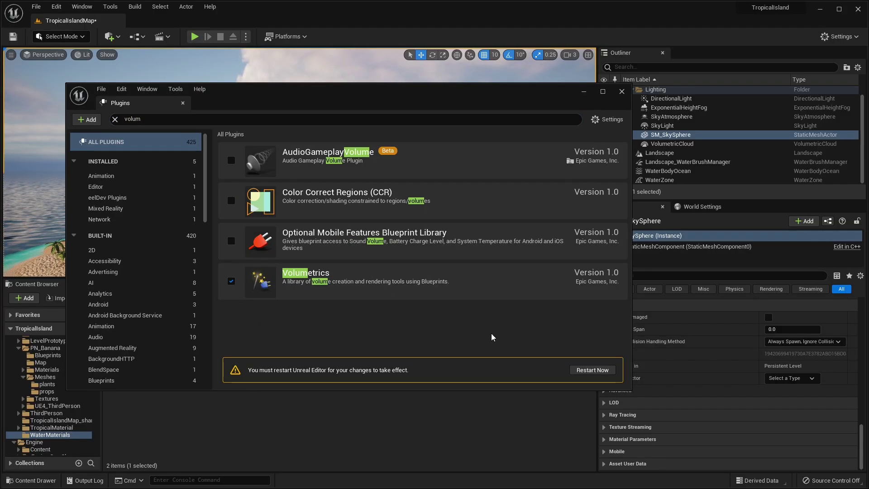
{"action": "left_click", "coordinate": [592, 370]}
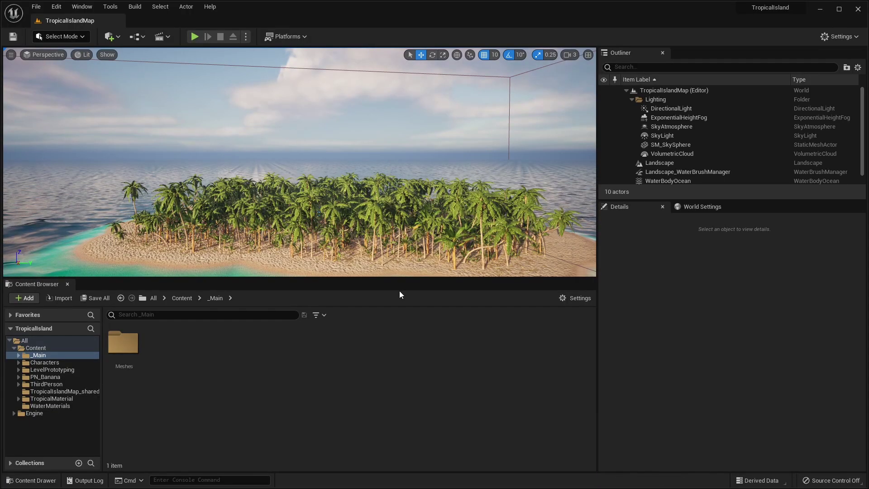
Open the Engine content folder and check the browser's view options for showing engine and plugin content.
{"action": "left_click", "coordinate": [45, 413]}
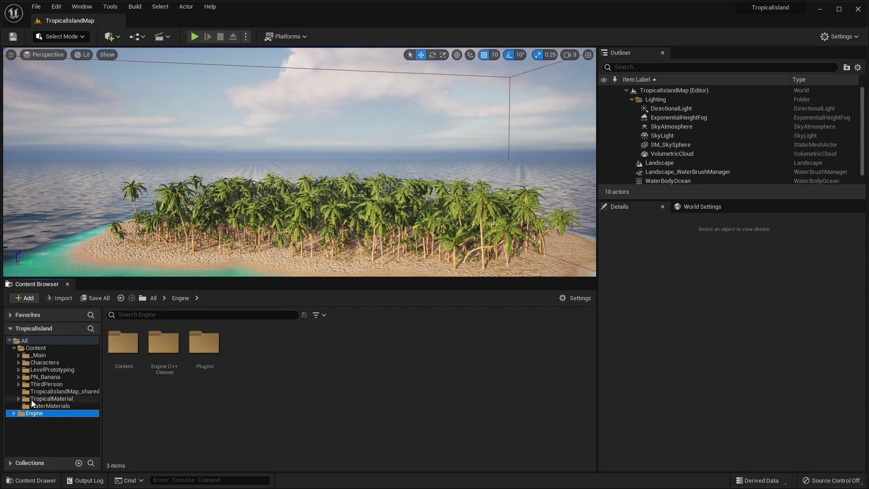
{"action": "left_click", "coordinate": [569, 298]}
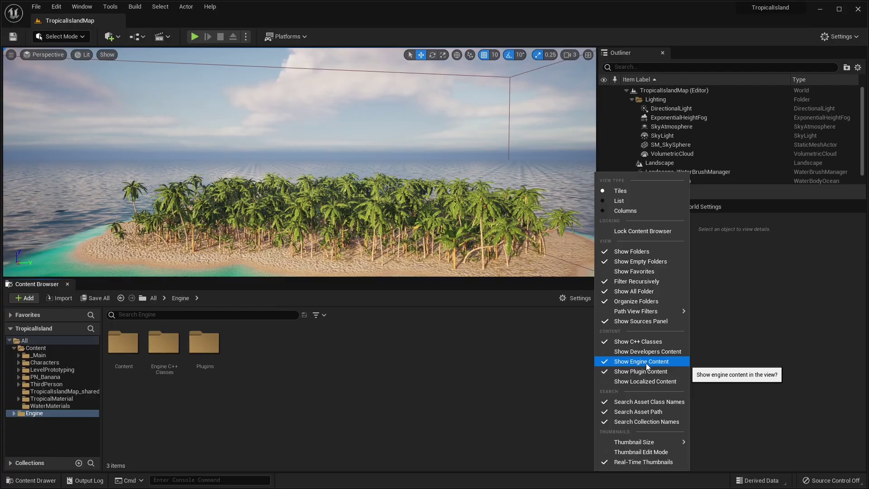
{"action": "left_click", "coordinate": [305, 374]}
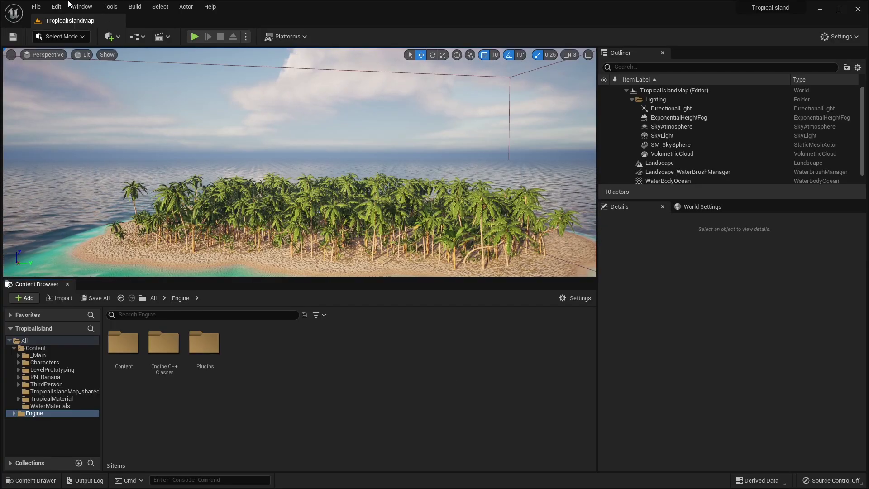
Open the Sky Materials folder inside the Volumetrics plugin's content.
{"action": "double_click", "coordinate": [204, 342]}
{"action": "scroll", "coordinate": [344, 395], "scroll_direction": "down", "scroll_amount": 10}
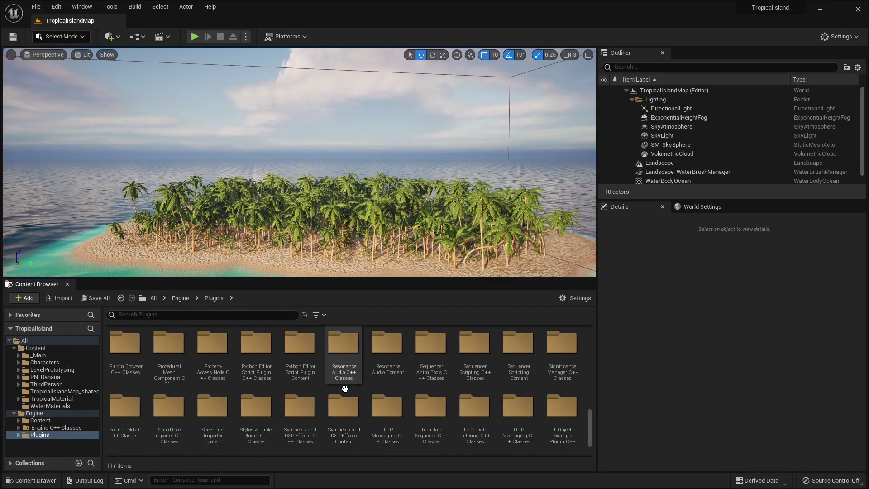
{"action": "double_click", "coordinate": [170, 423]}
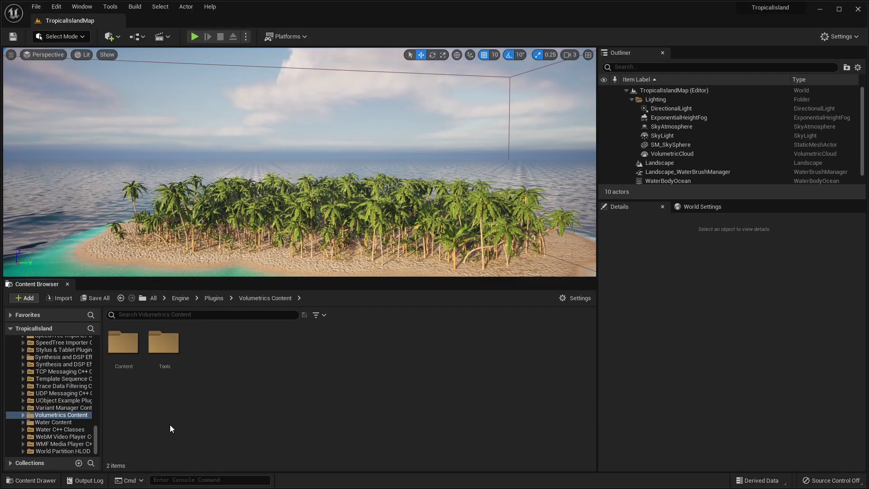
{"action": "double_click", "coordinate": [123, 357]}
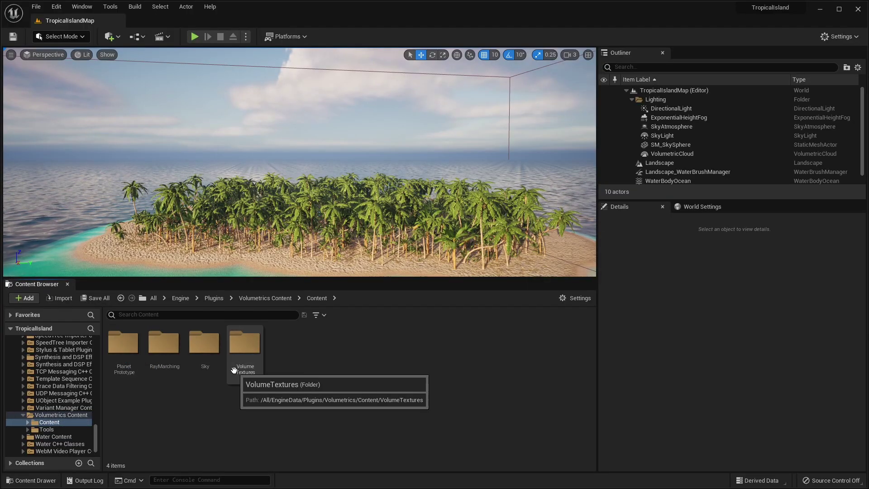
{"action": "double_click", "coordinate": [205, 344]}
{"action": "double_click", "coordinate": [245, 343]}
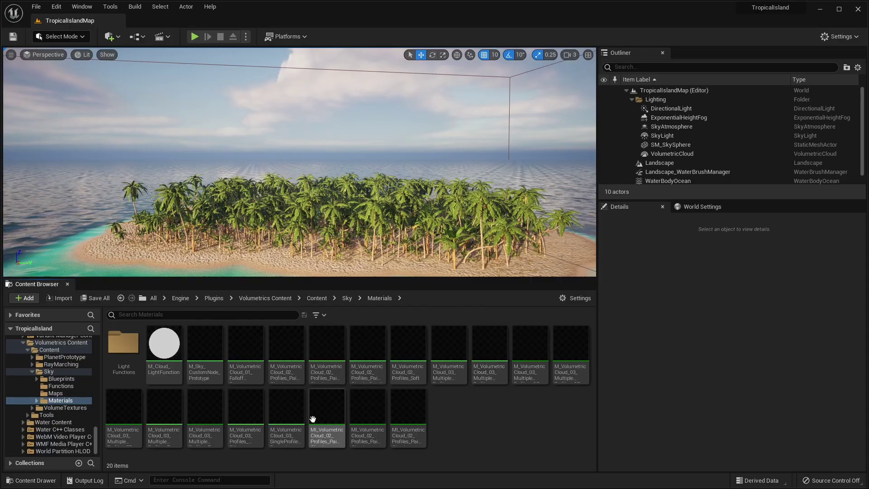
Assign the M_VolumetricCloud_02_Profiles_PaintClouds material to the VolumetricCloud actor as its cloud material.
{"action": "left_click", "coordinate": [294, 349]}
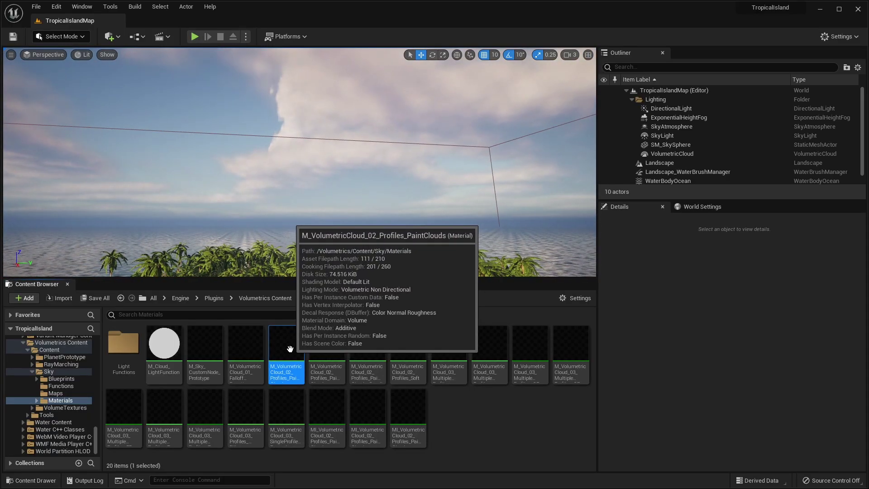
{"action": "left_click", "coordinate": [457, 118]}
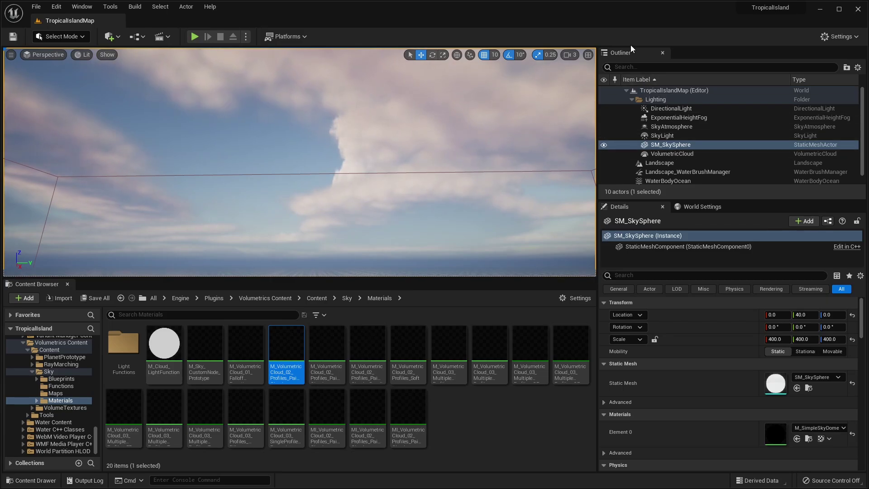
{"action": "left_click", "coordinate": [668, 154]}
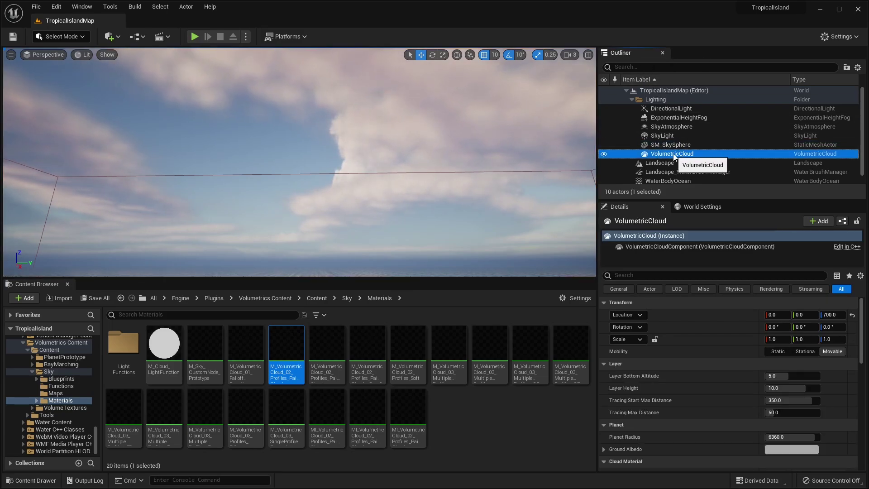
{"action": "scroll", "coordinate": [697, 371], "scroll_direction": "down", "scroll_amount": 5}
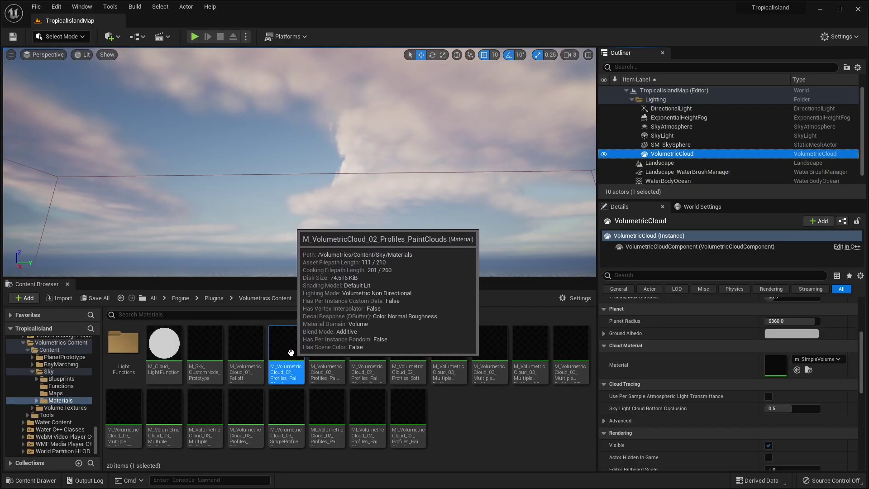
{"action": "left_click_drag", "start_coordinate": [289, 352], "coordinate": [782, 365]}
{"action": "mouse_move", "coordinate": [494, 192]}
{"action": "right_mouse_down"}
{"action": "mouse_move", "coordinate": [534, 218]}
{"action": "mouse_move", "coordinate": [505, 210]}
{"action": "mouse_move", "coordinate": [494, 192]}
{"action": "right_mouse_up"}
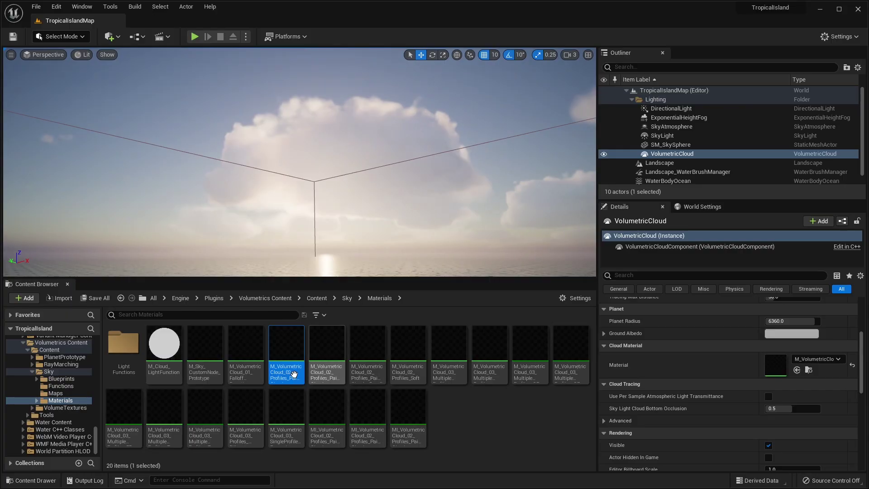
{"action": "right_click_drag", "start_coordinate": [427, 267], "coordinate": [460, 275]}
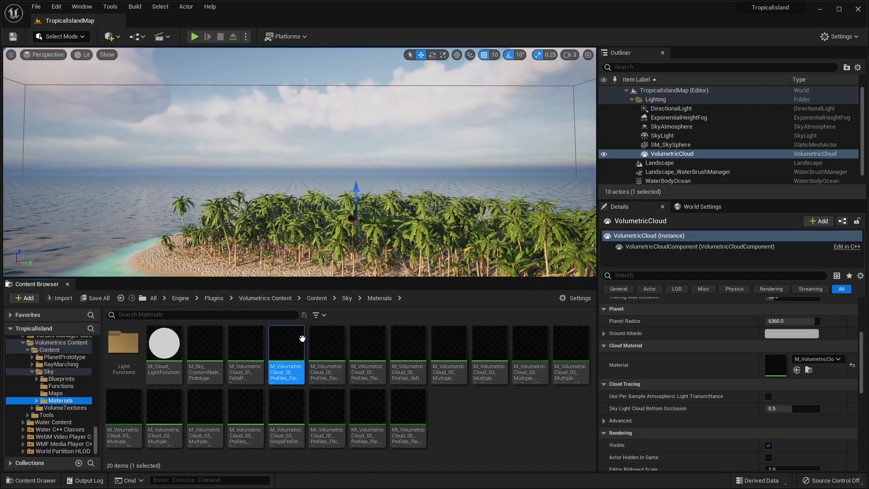
{"action": "right_click_drag", "start_coordinate": [314, 249], "coordinate": [281, 260]}
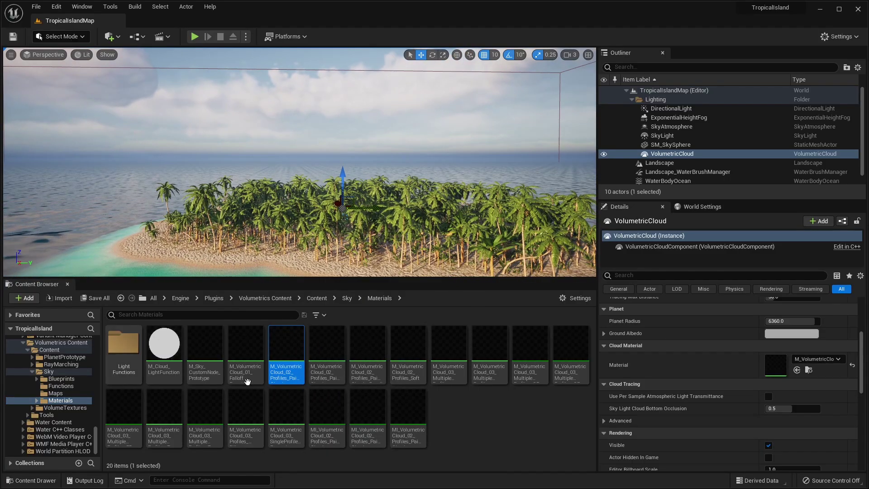
Return the folder tree to the project folders and close the Content Browser.
{"action": "scroll", "coordinate": [64, 371], "scroll_direction": "up", "scroll_amount": 10}
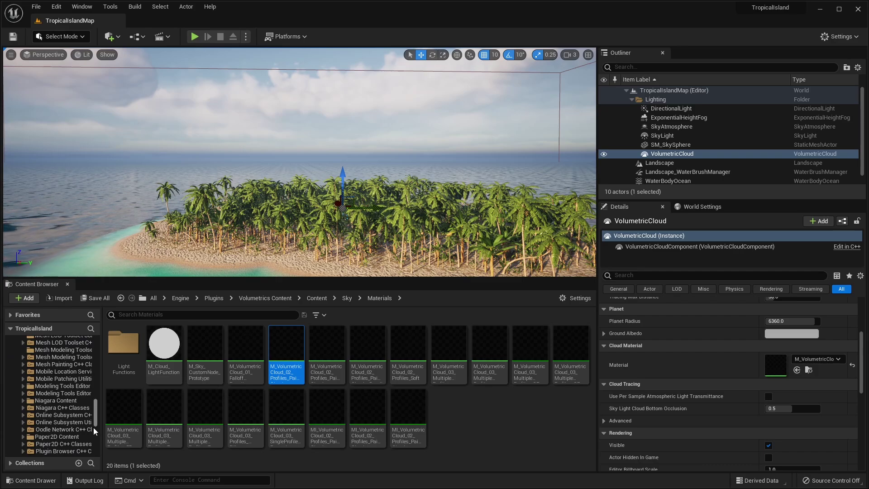
{"action": "scroll", "coordinate": [94, 426], "scroll_direction": "up", "scroll_amount": 15}
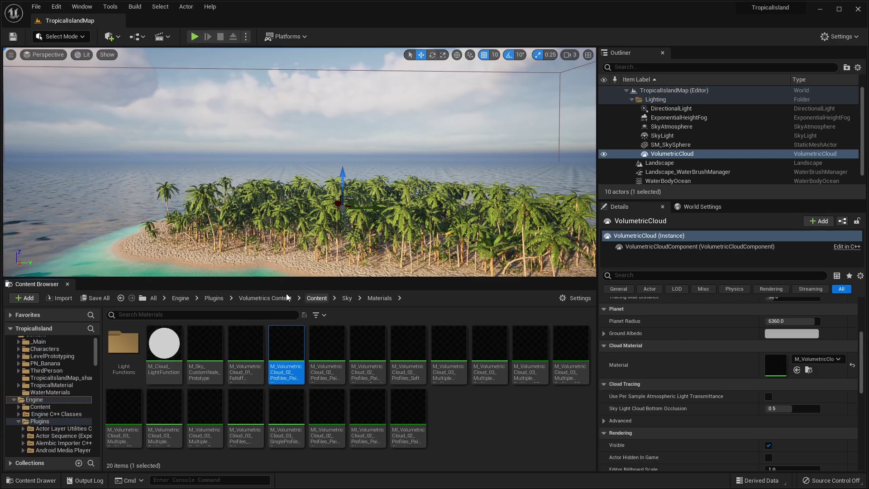
{"action": "left_click", "coordinate": [68, 284]}
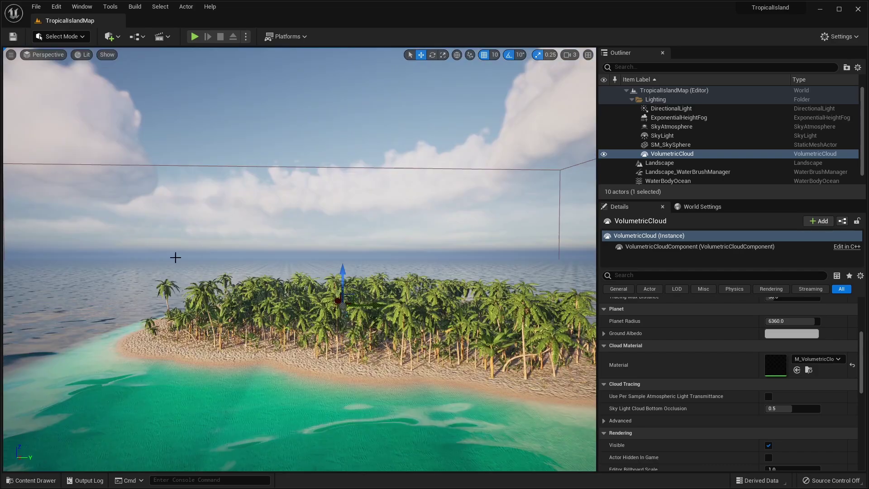
Rotate the atmosphere sun light to a higher angle that gives the island and clouds bright daylight.
{"action": "right_click_drag", "start_coordinate": [202, 251], "coordinate": [233, 246]}
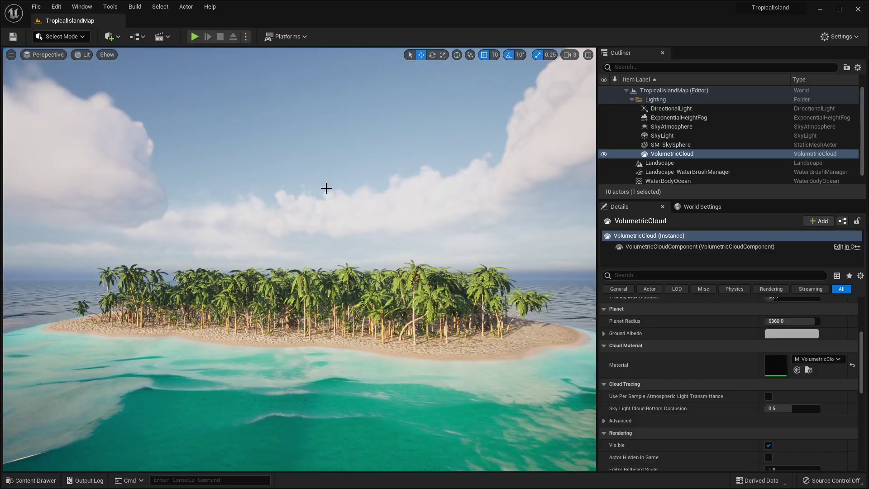
{"action": "key", "text": "ctrl+l"}
{"action": "key", "text": "ctrl+l"}
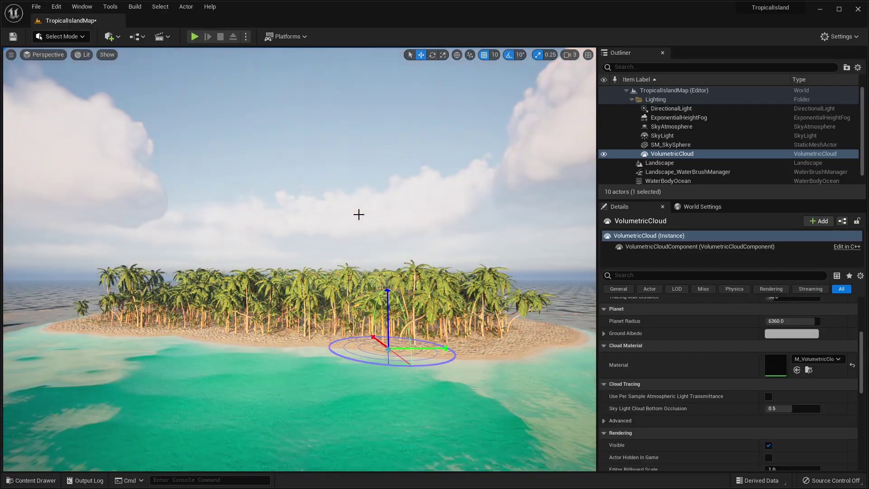
{"action": "key", "text": "ctrl+l"}
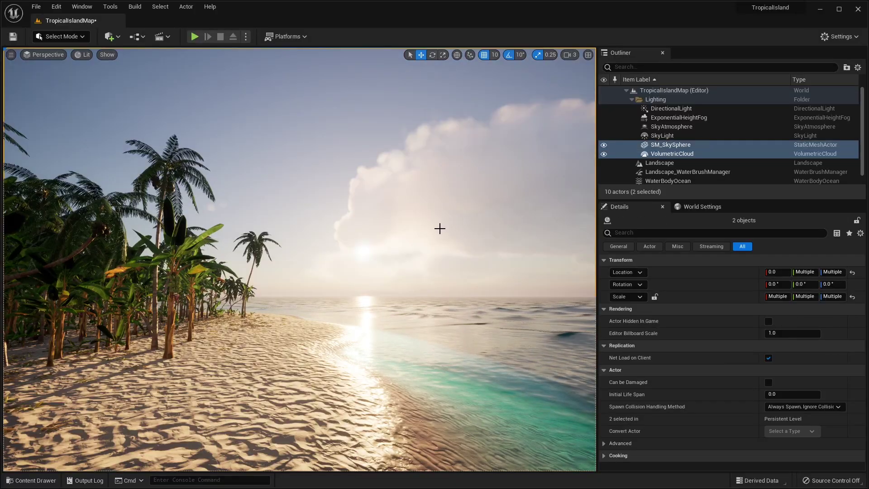
{"action": "key", "text": "ctrl+l"}
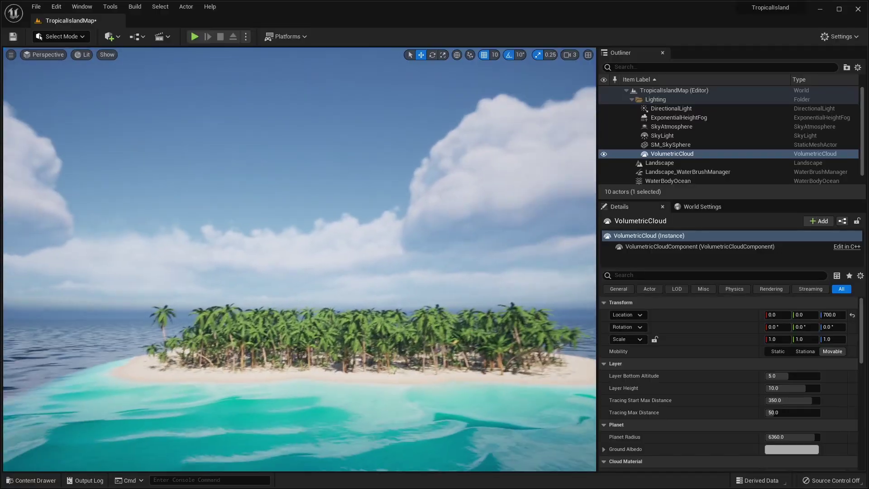
{"action": "right_click_drag", "start_coordinate": [524, 91], "coordinate": [518, 171]}
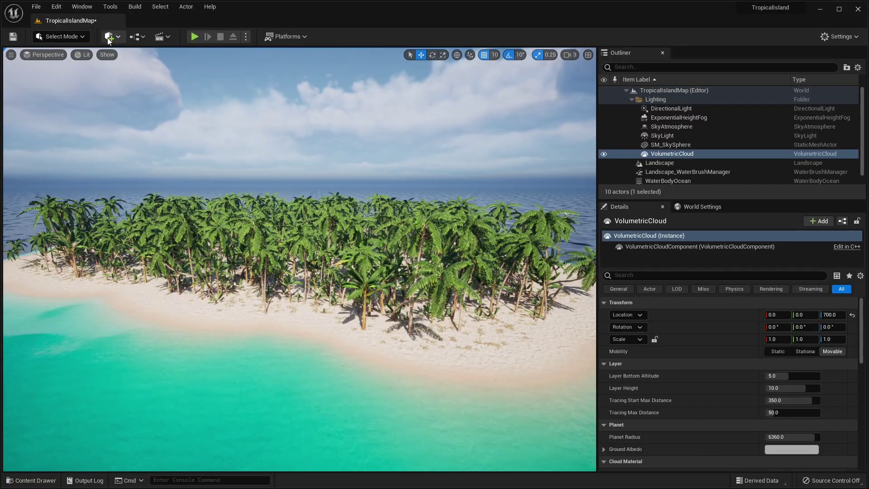
Open Quixel Bridge, dismiss the plugin update notice and check the account sign-in options.
{"action": "left_click", "coordinate": [109, 37]}
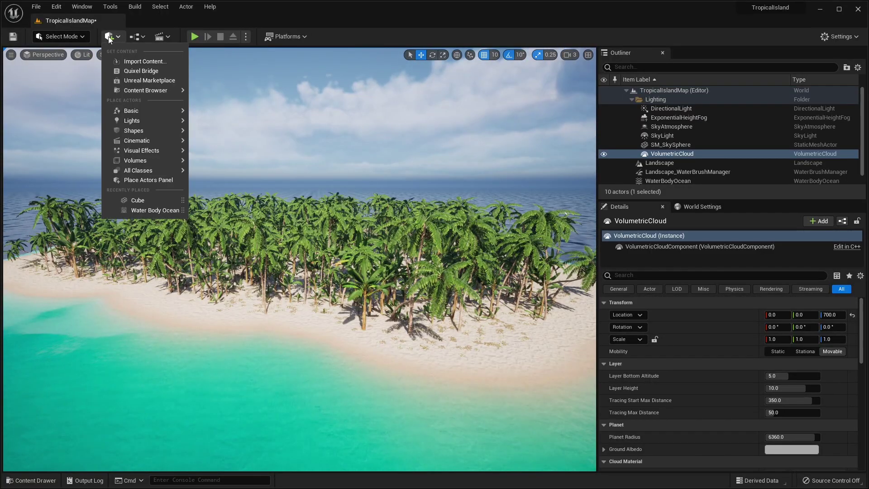
{"action": "left_click", "coordinate": [139, 71]}
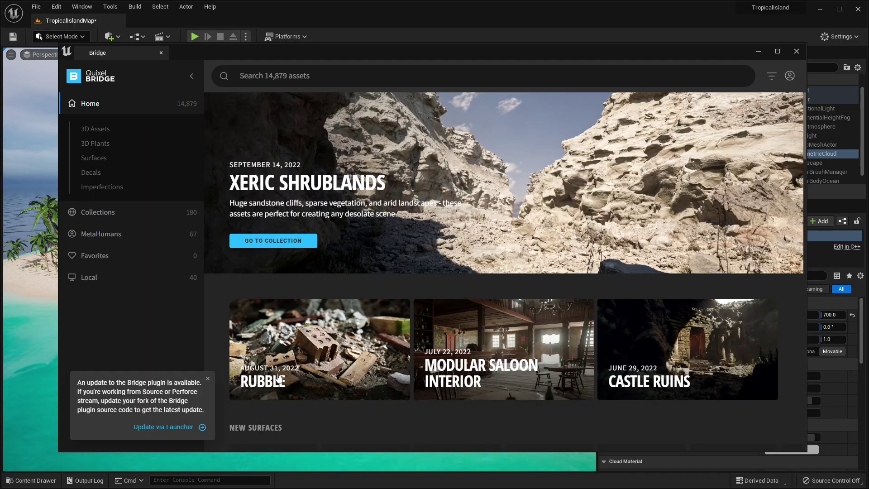
{"action": "left_click", "coordinate": [208, 379]}
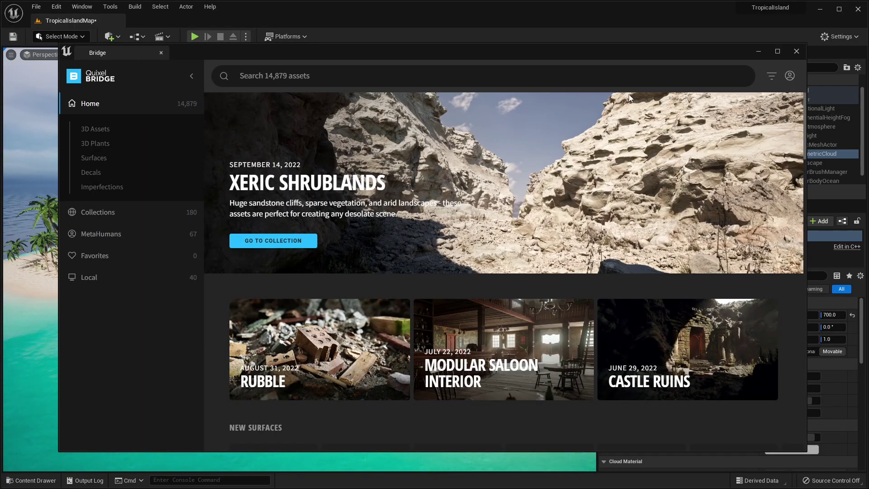
{"action": "left_click", "coordinate": [790, 76]}
{"action": "left_click", "coordinate": [799, 88]}
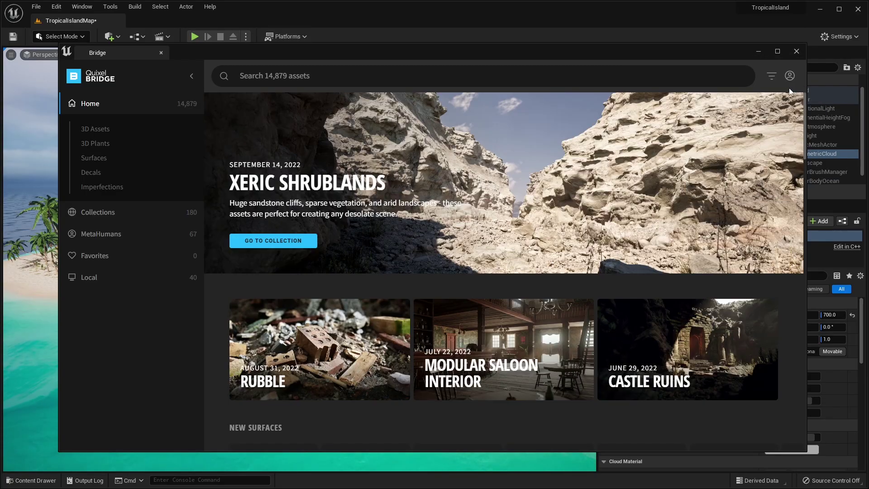
Browse the 3D assets in Bridge filtered by Thai, Beach and Rock.
{"action": "left_click", "coordinate": [95, 129]}
{"action": "scroll", "coordinate": [498, 178], "scroll_direction": "down", "scroll_amount": 15}
{"action": "scroll", "coordinate": [493, 180], "scroll_direction": "down", "scroll_amount": 10}
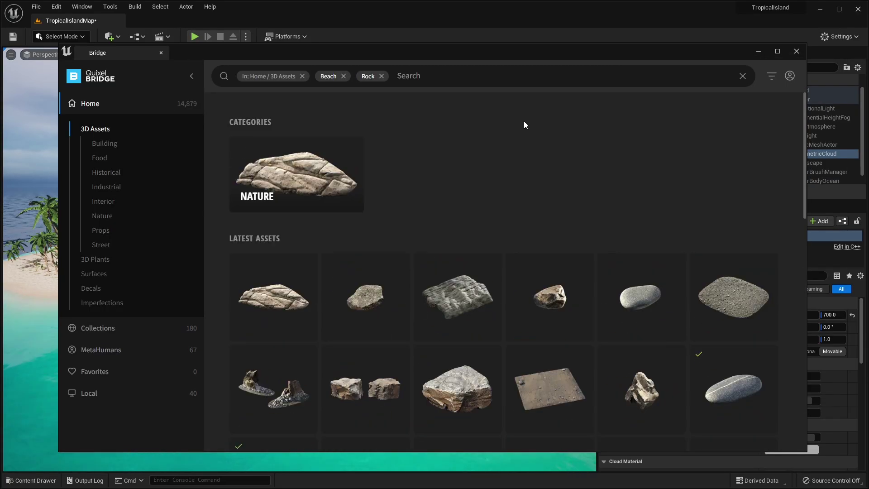
{"action": "scroll", "coordinate": [515, 124], "scroll_direction": "down", "scroll_amount": 8}
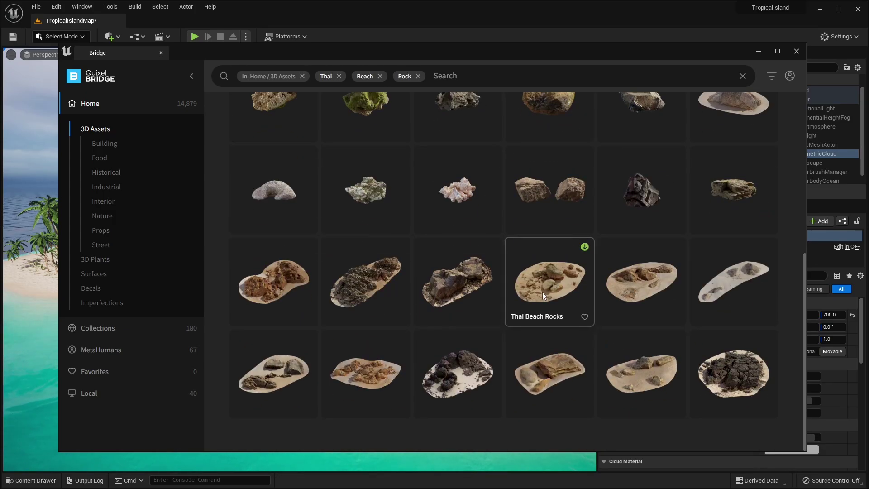
Download the dark, jagged Thai Beach Rocks asset at Medium Quality, place it on the shoreline and minimize Bridge.
{"action": "left_click", "coordinate": [728, 365]}
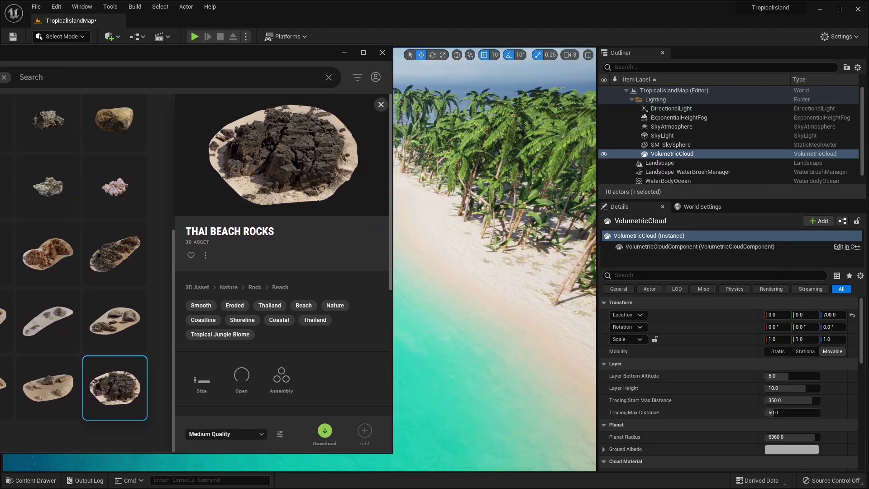
{"action": "left_click", "coordinate": [138, 364]}
{"action": "left_click_drag", "start_coordinate": [467, 278], "coordinate": [468, 278]}
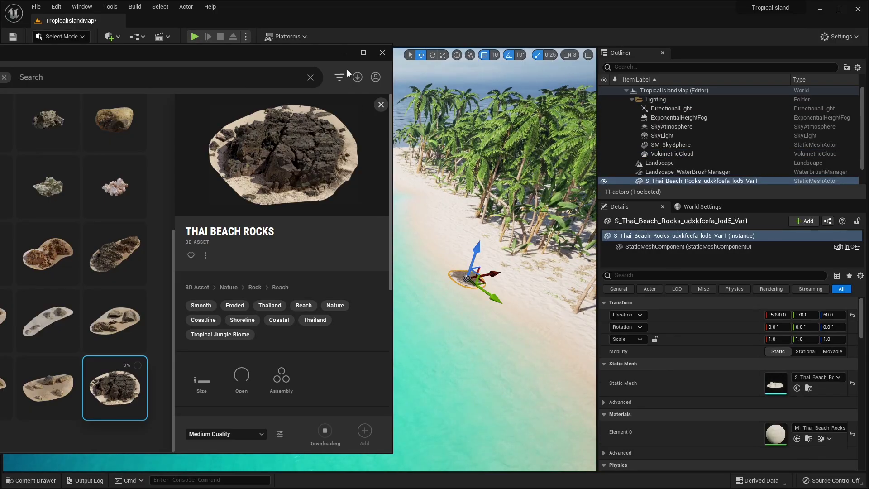
{"action": "left_click", "coordinate": [345, 52]}
Enlarge the rock at the waterline and add a second one beside it in the shallows, scaled to 3.5 and rotated 10°.
{"action": "key", "text": "w"}
{"action": "right_click_drag", "start_coordinate": [397, 114], "coordinate": [433, 114]}
{"action": "key", "text": "r"}
{"action": "left_click_drag", "start_coordinate": [322, 278], "coordinate": [353, 259]}
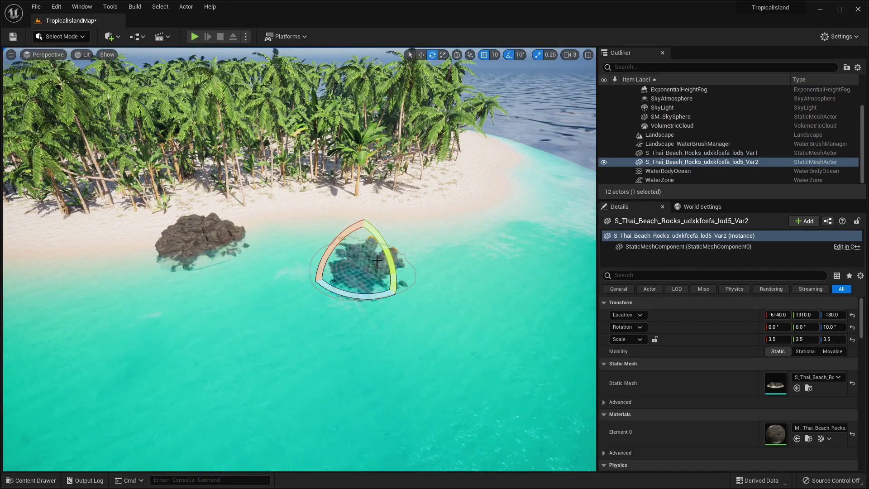
Add a third rock in the shallow water and adjust its size, rotation and position to form a partly submerged cluster.
{"action": "key", "text": "w"}
{"action": "key", "text": "r"}
{"action": "left_click_drag", "start_coordinate": [361, 268], "coordinate": [366, 240]}
{"action": "key", "text": "e"}
{"action": "key", "text": "w"}
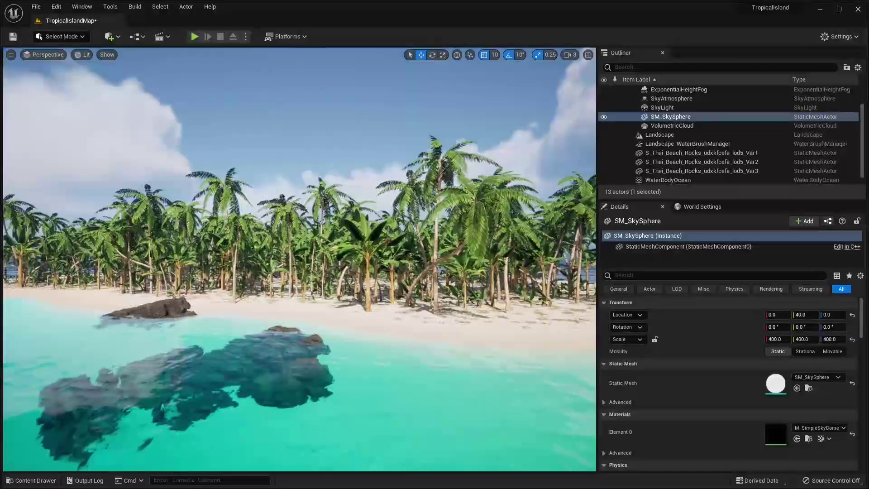
{"action": "key", "text": "s"}
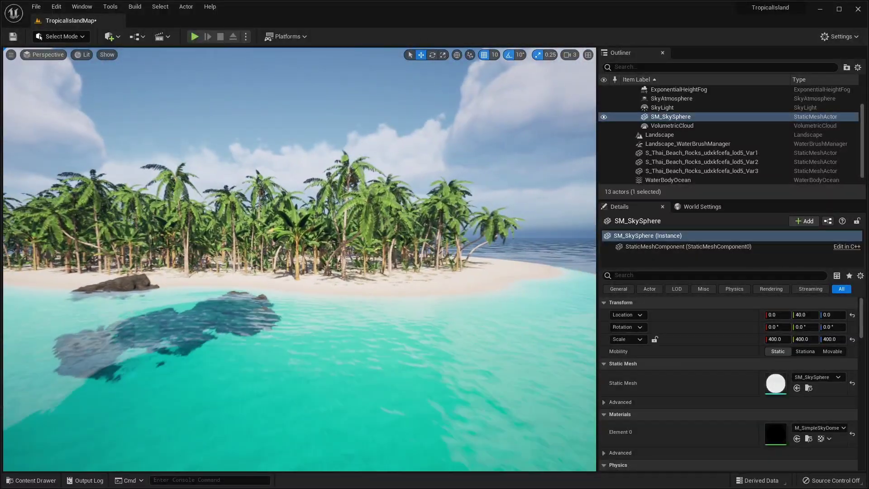
{"action": "key", "text": "w"}
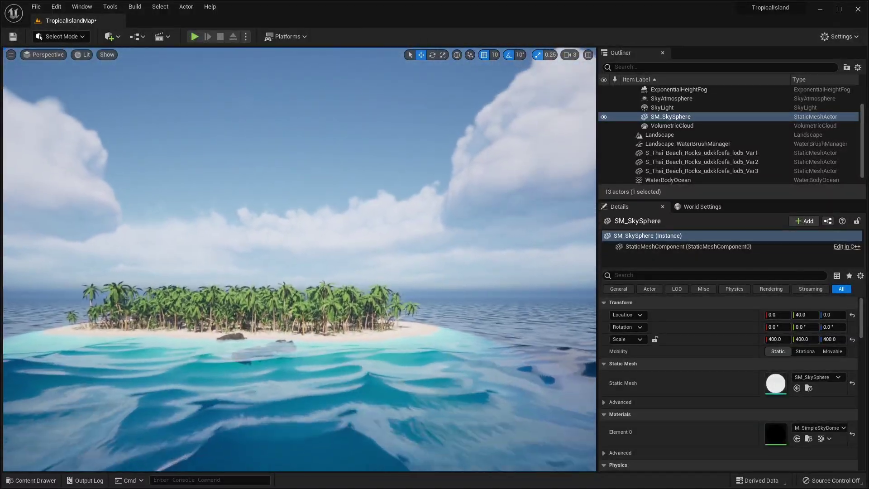